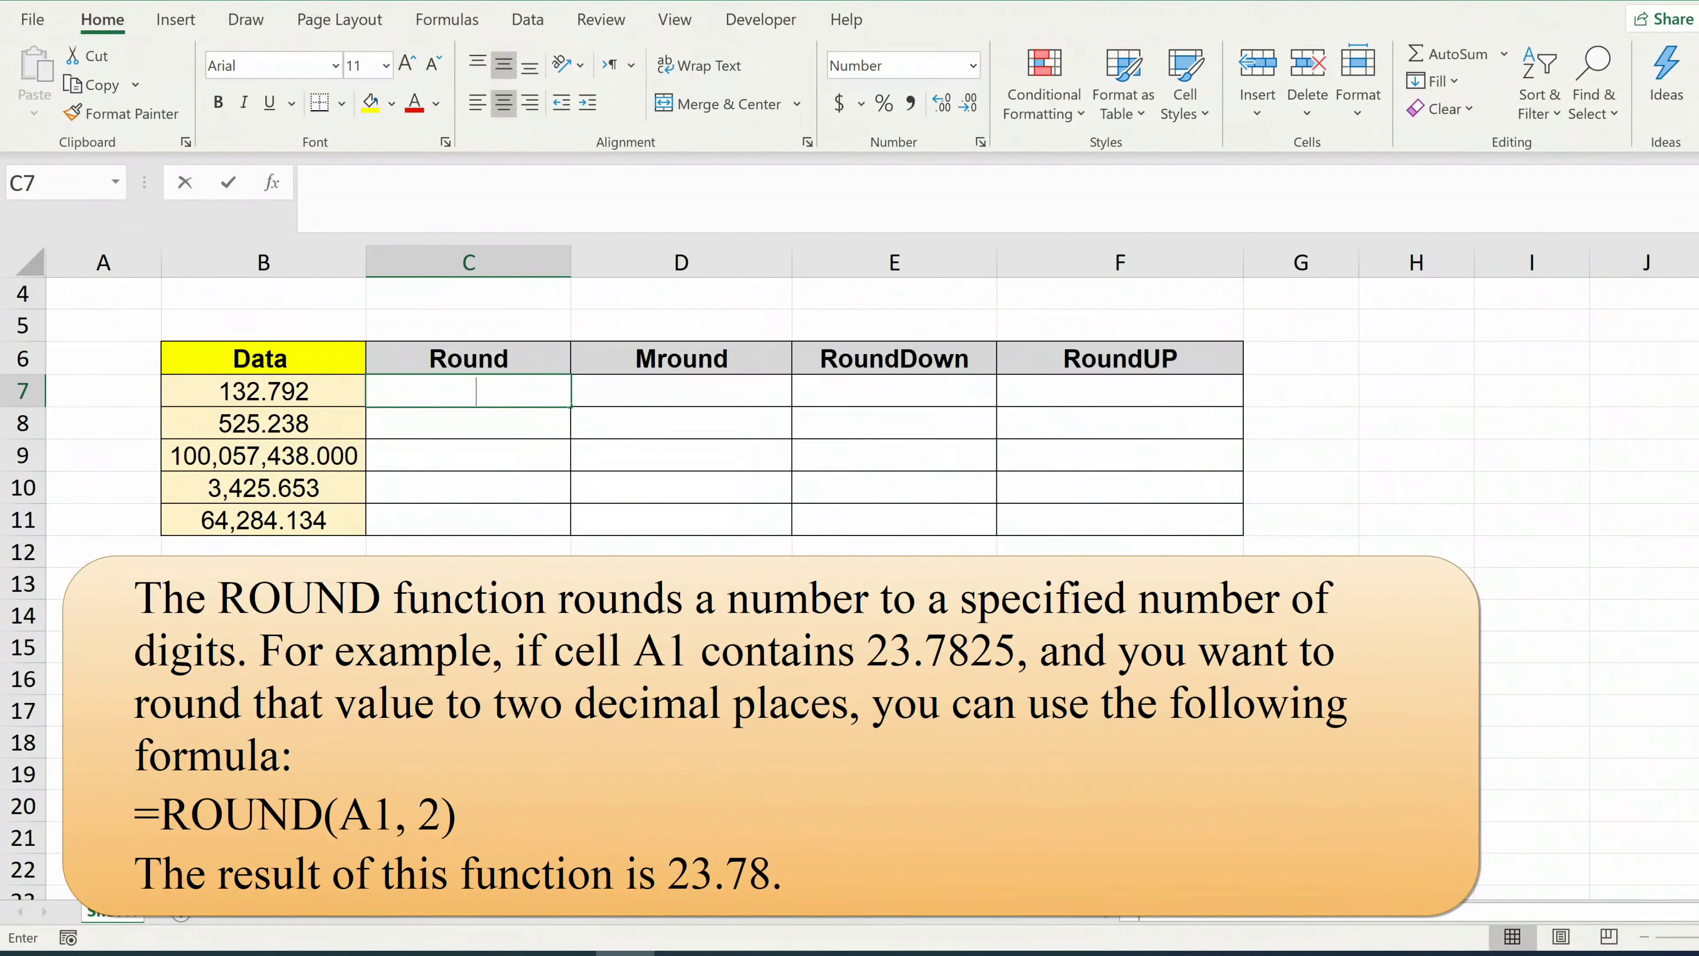
Step: Enter =ROUND(B7,1) in C7 so it shows 132.800
type("=round")
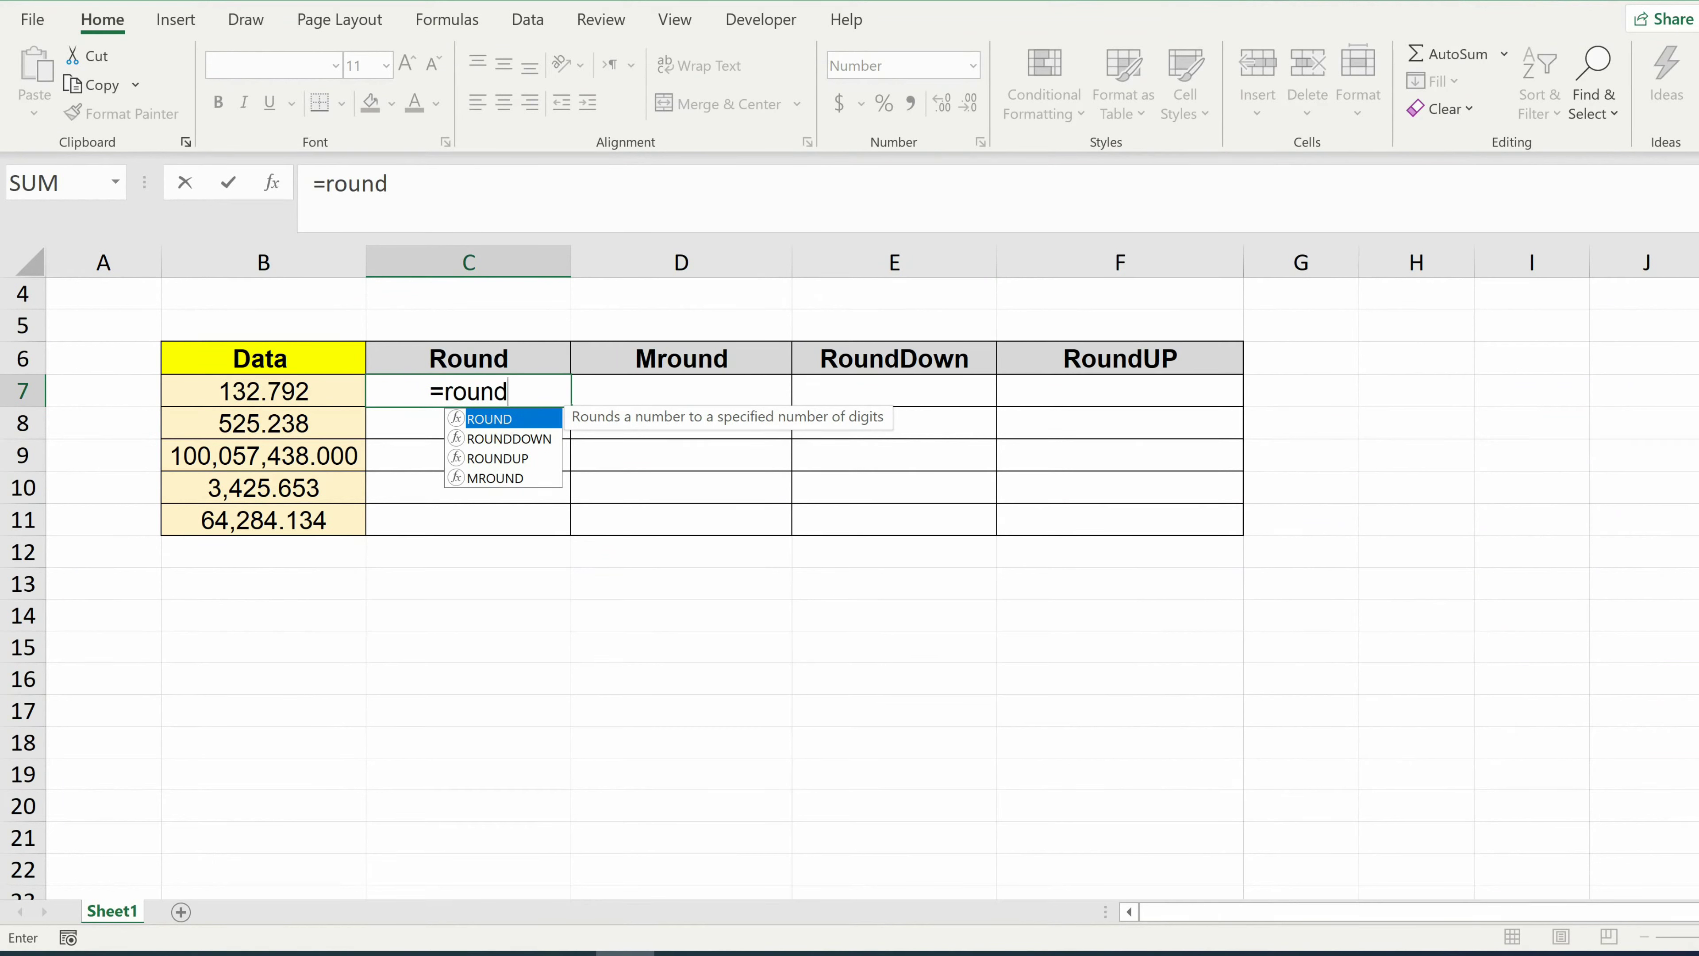
key("Tab")
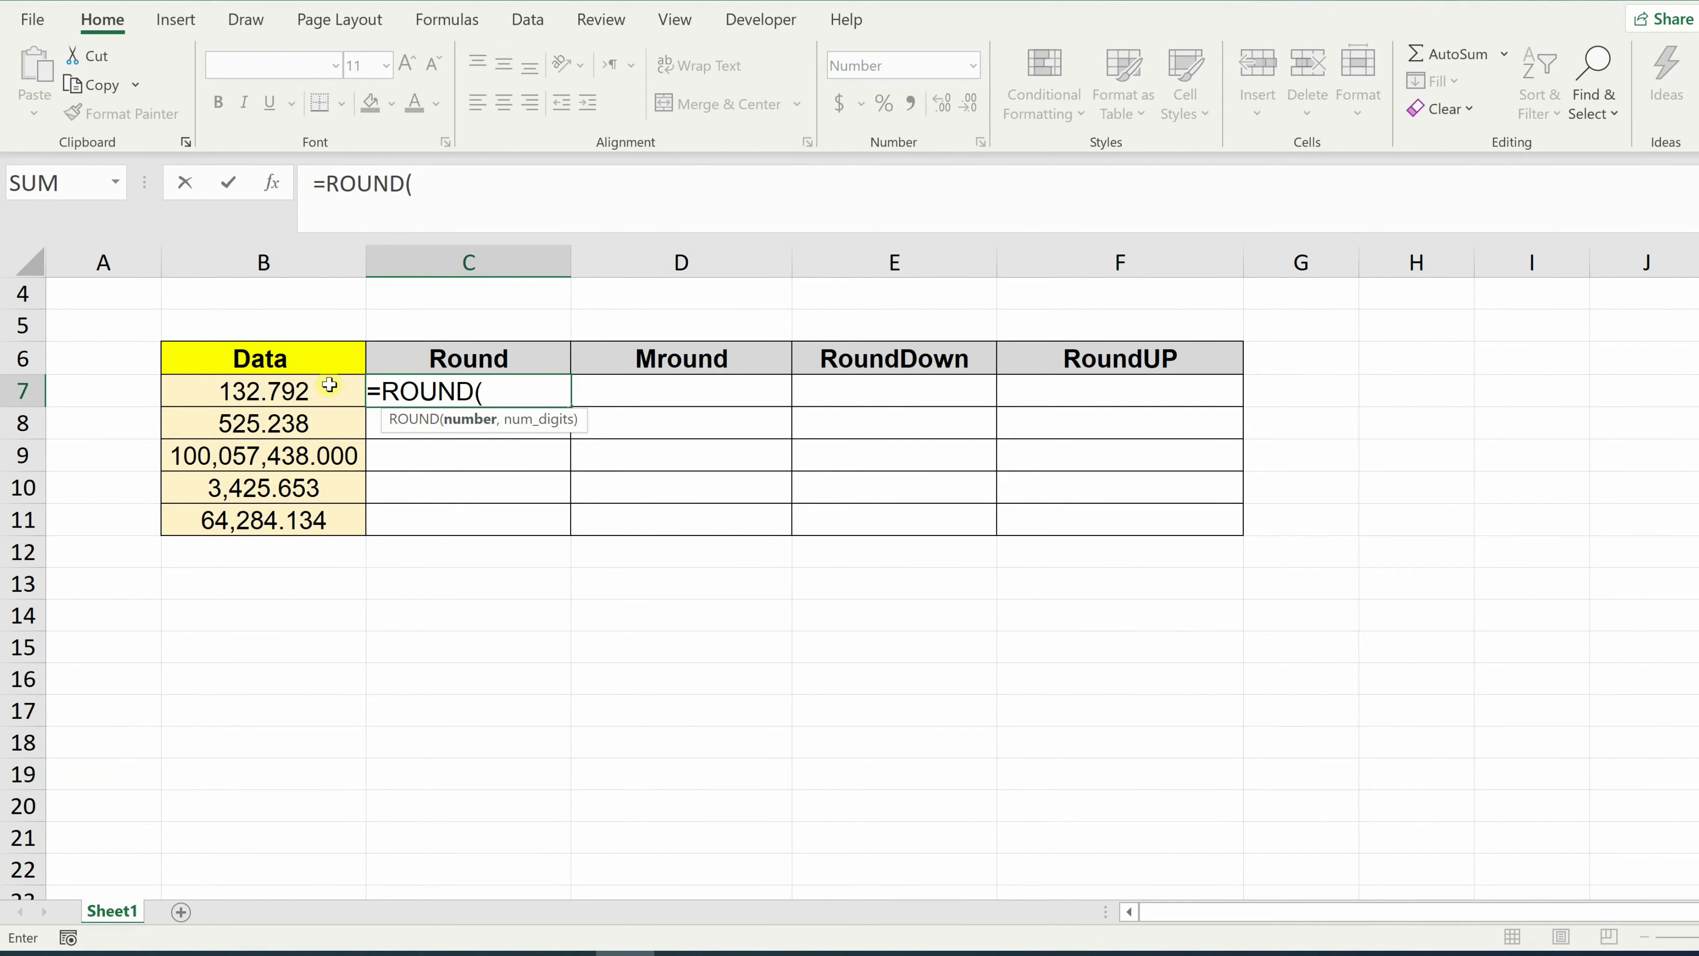
left_click(293, 391)
type(",1")
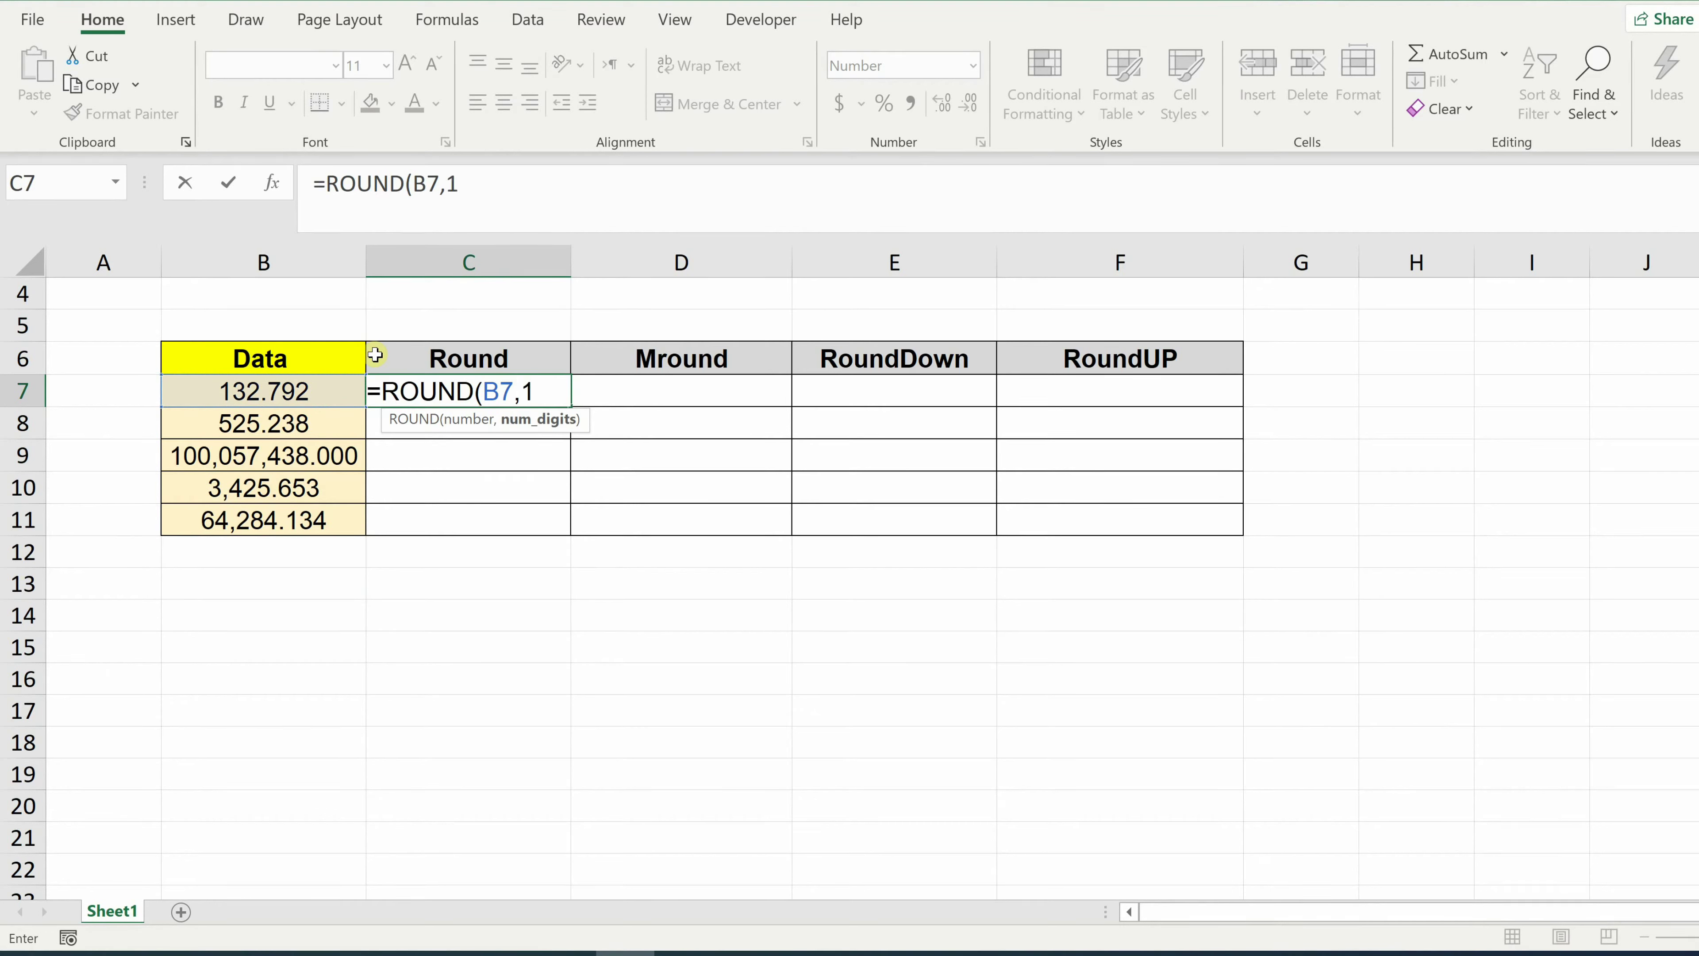
type(")")
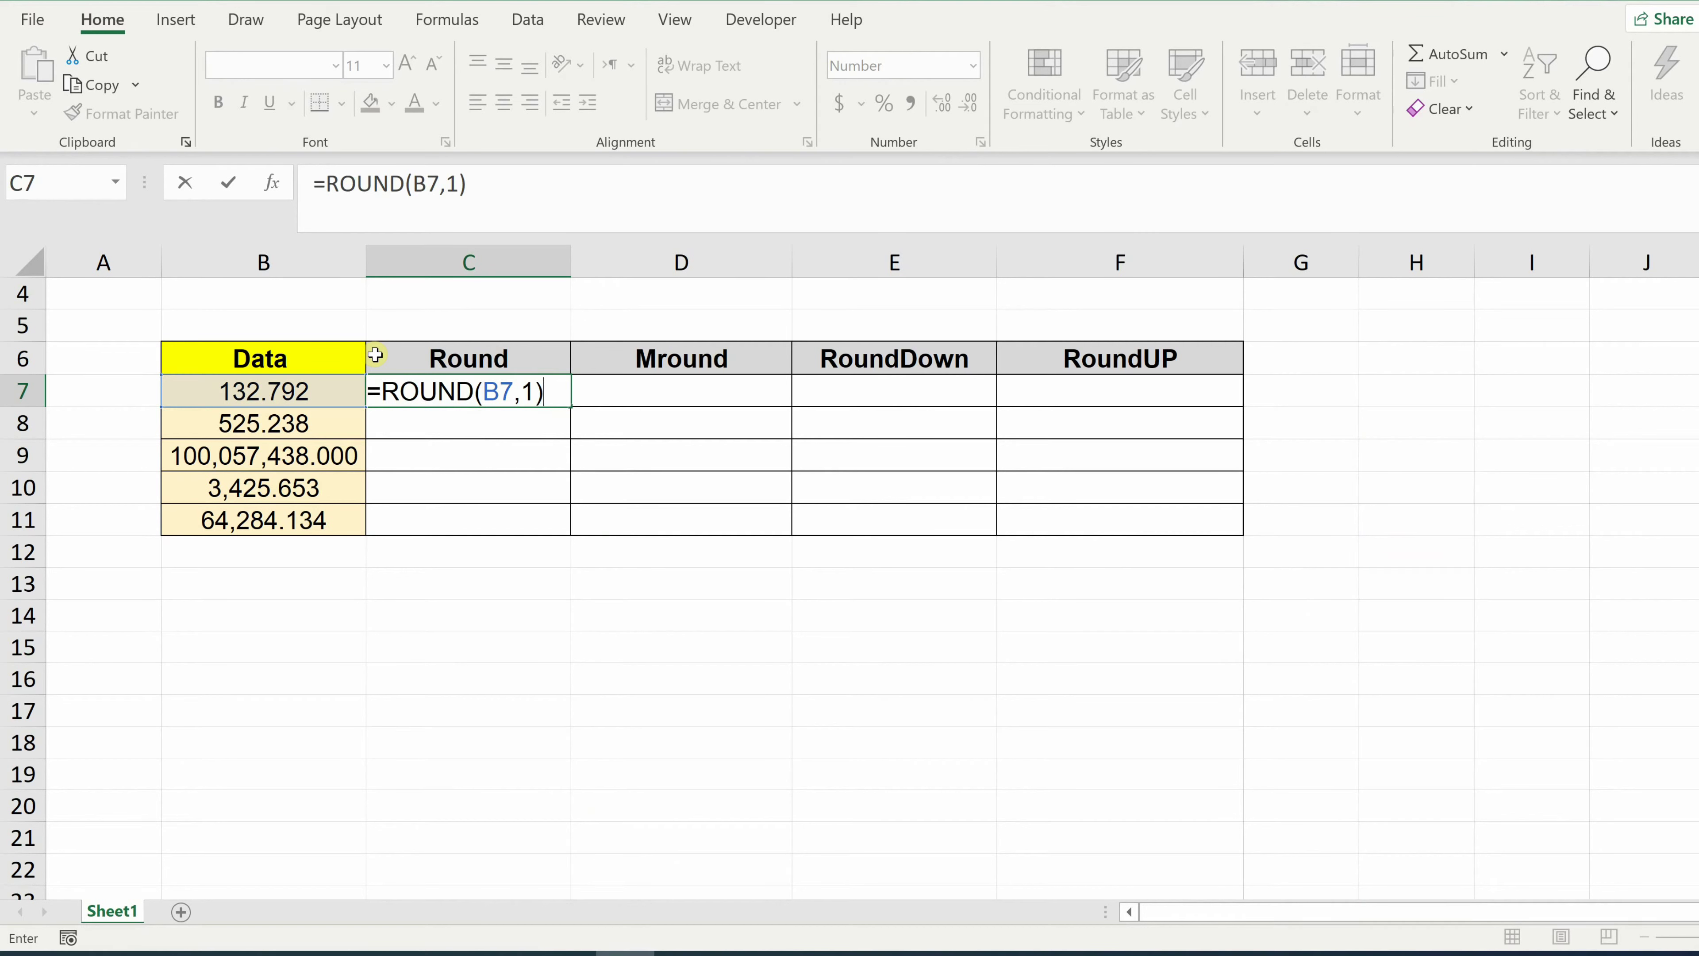
key("Return")
left_click(505, 396)
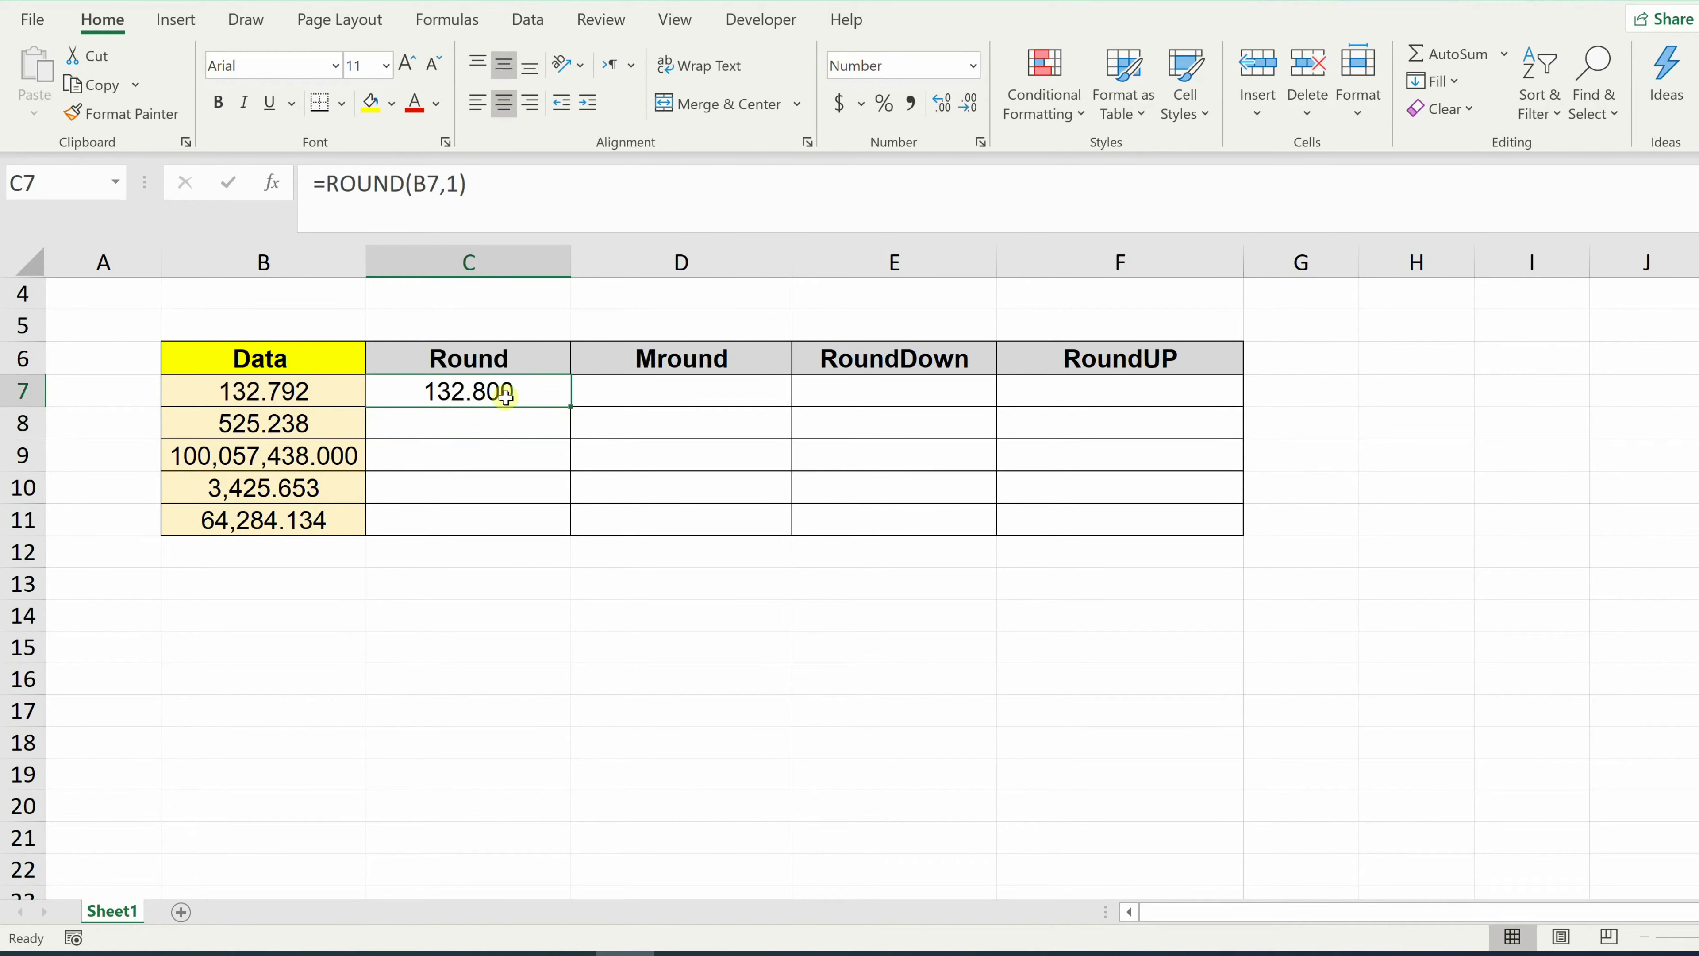
Step: Fill C7's ROUND formula down to C11, then change it to =ROUND(B7,-1) and refill
double_click(571, 405)
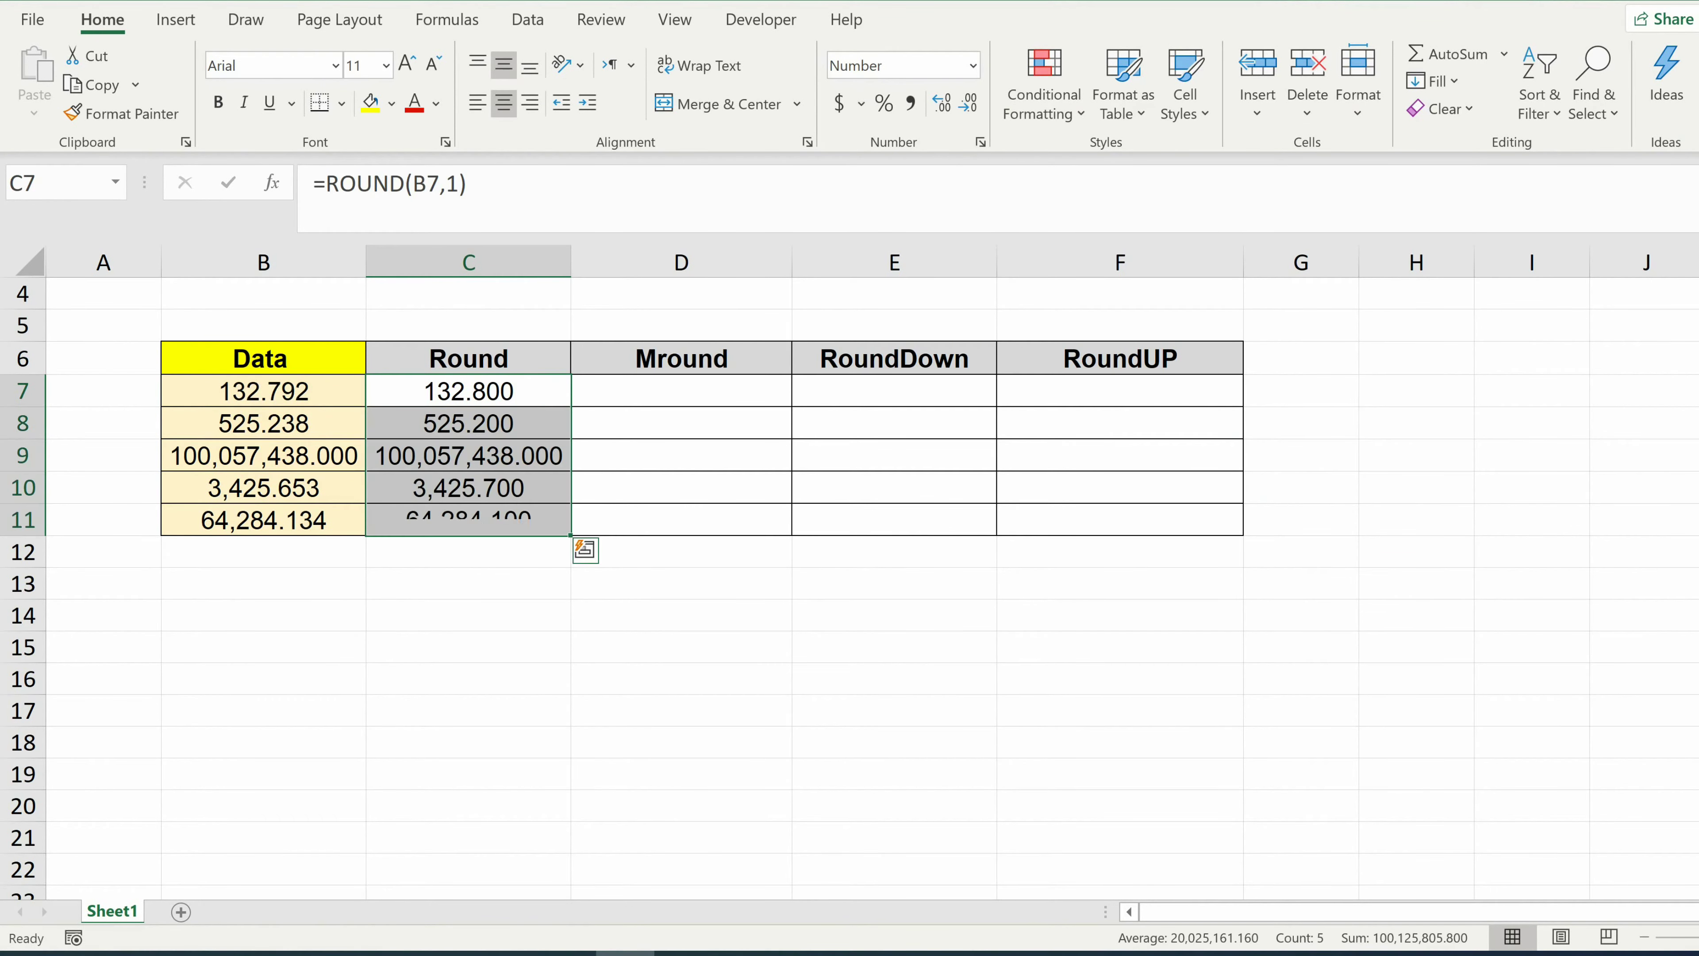
left_click(456, 186)
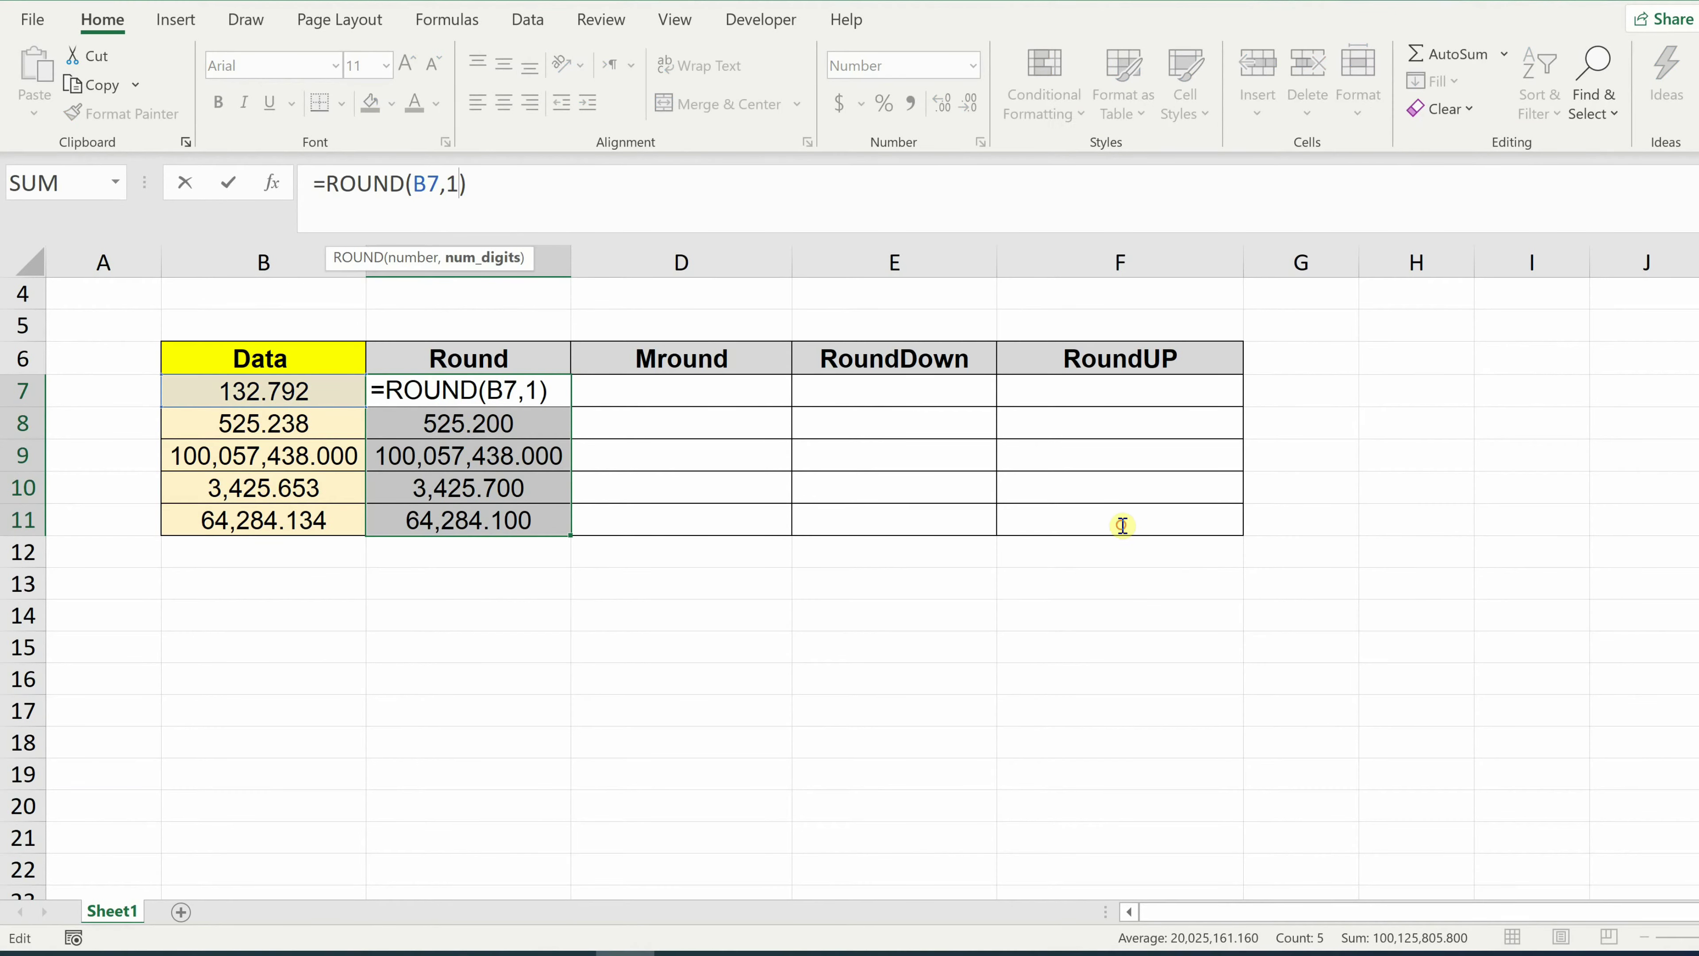
type("-")
key("Return")
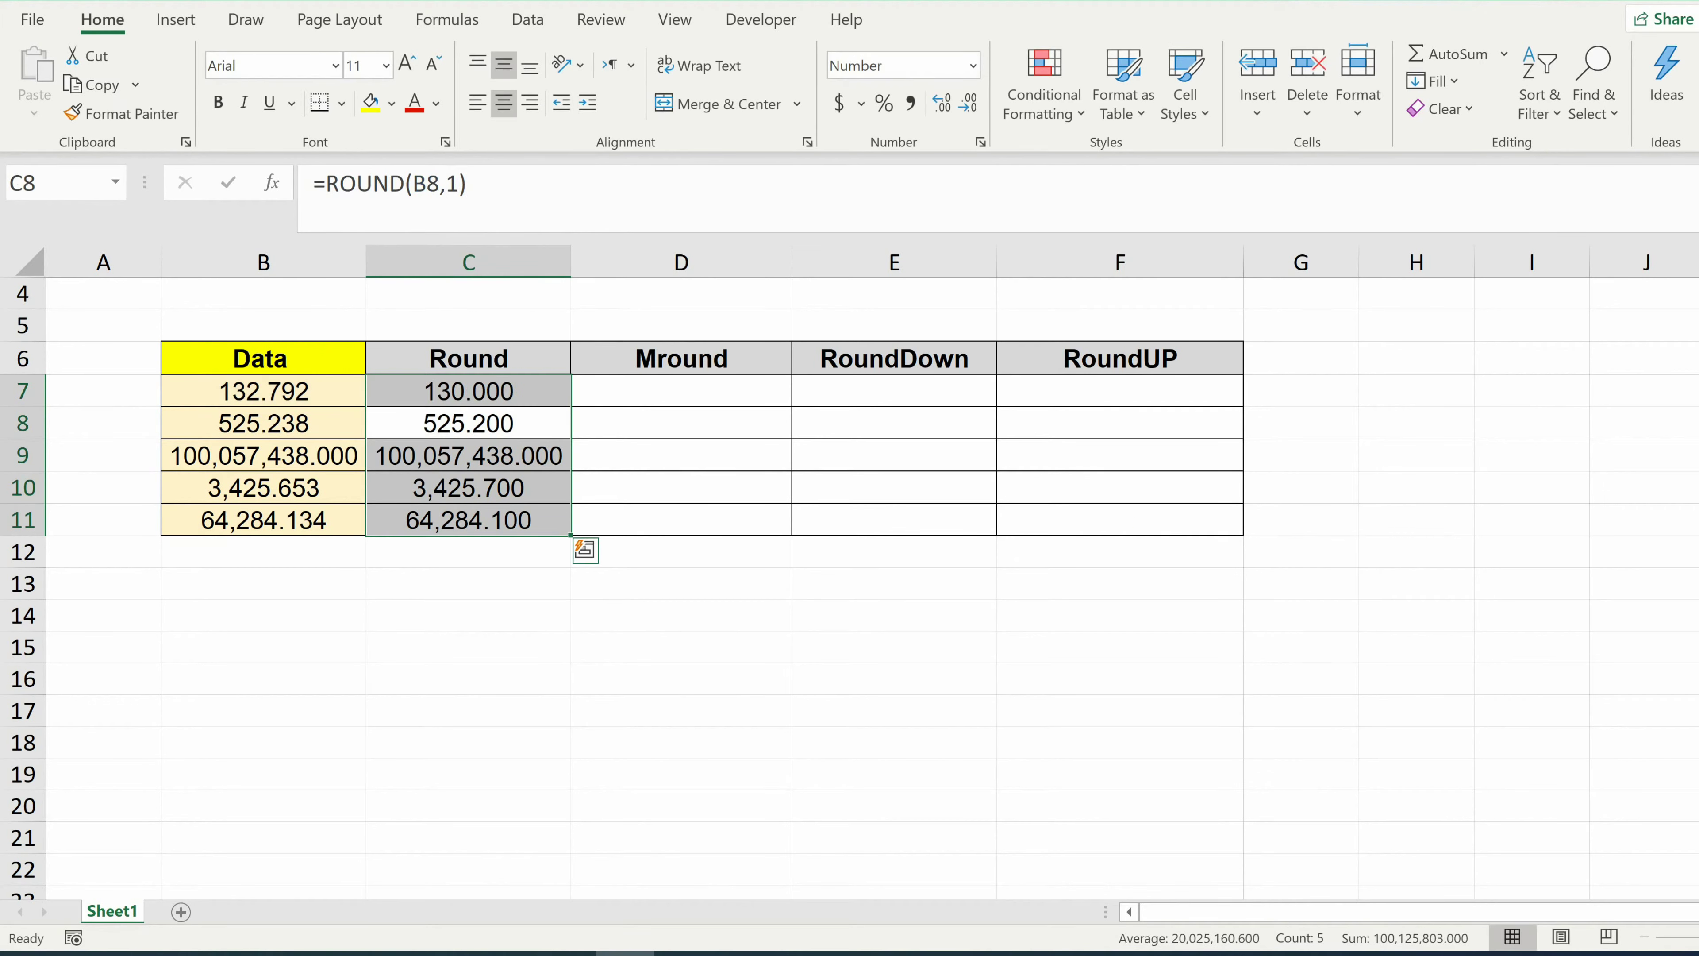
left_click(550, 388)
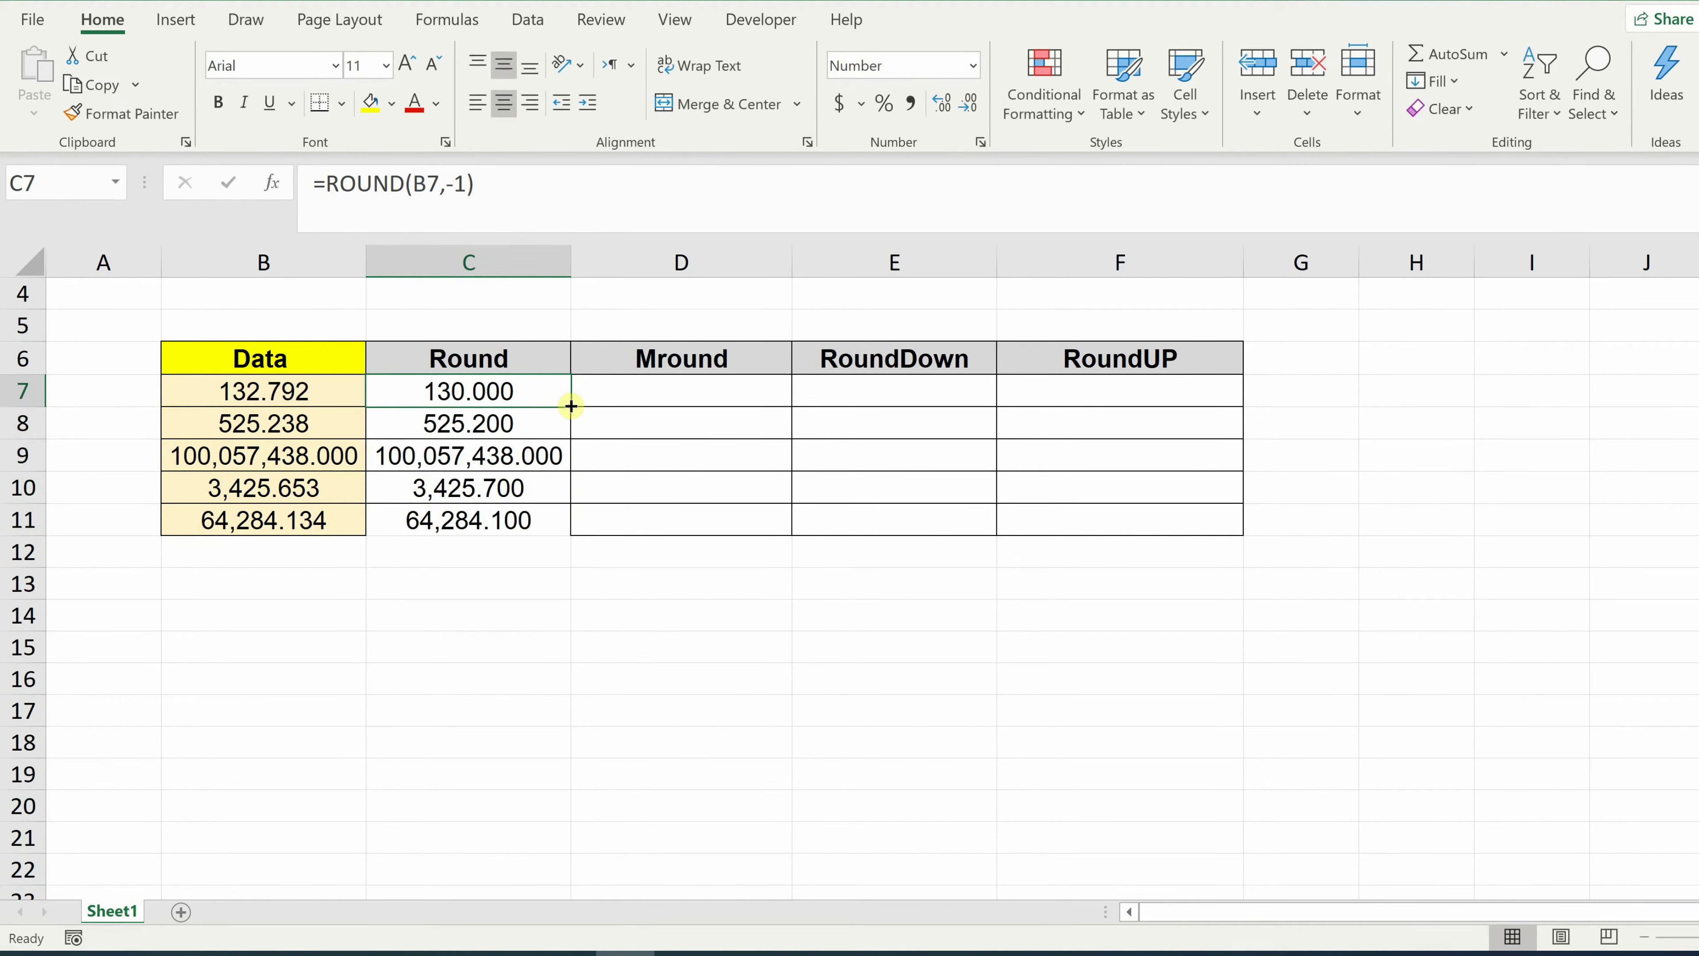
left_click_drag(571, 406, 571, 534)
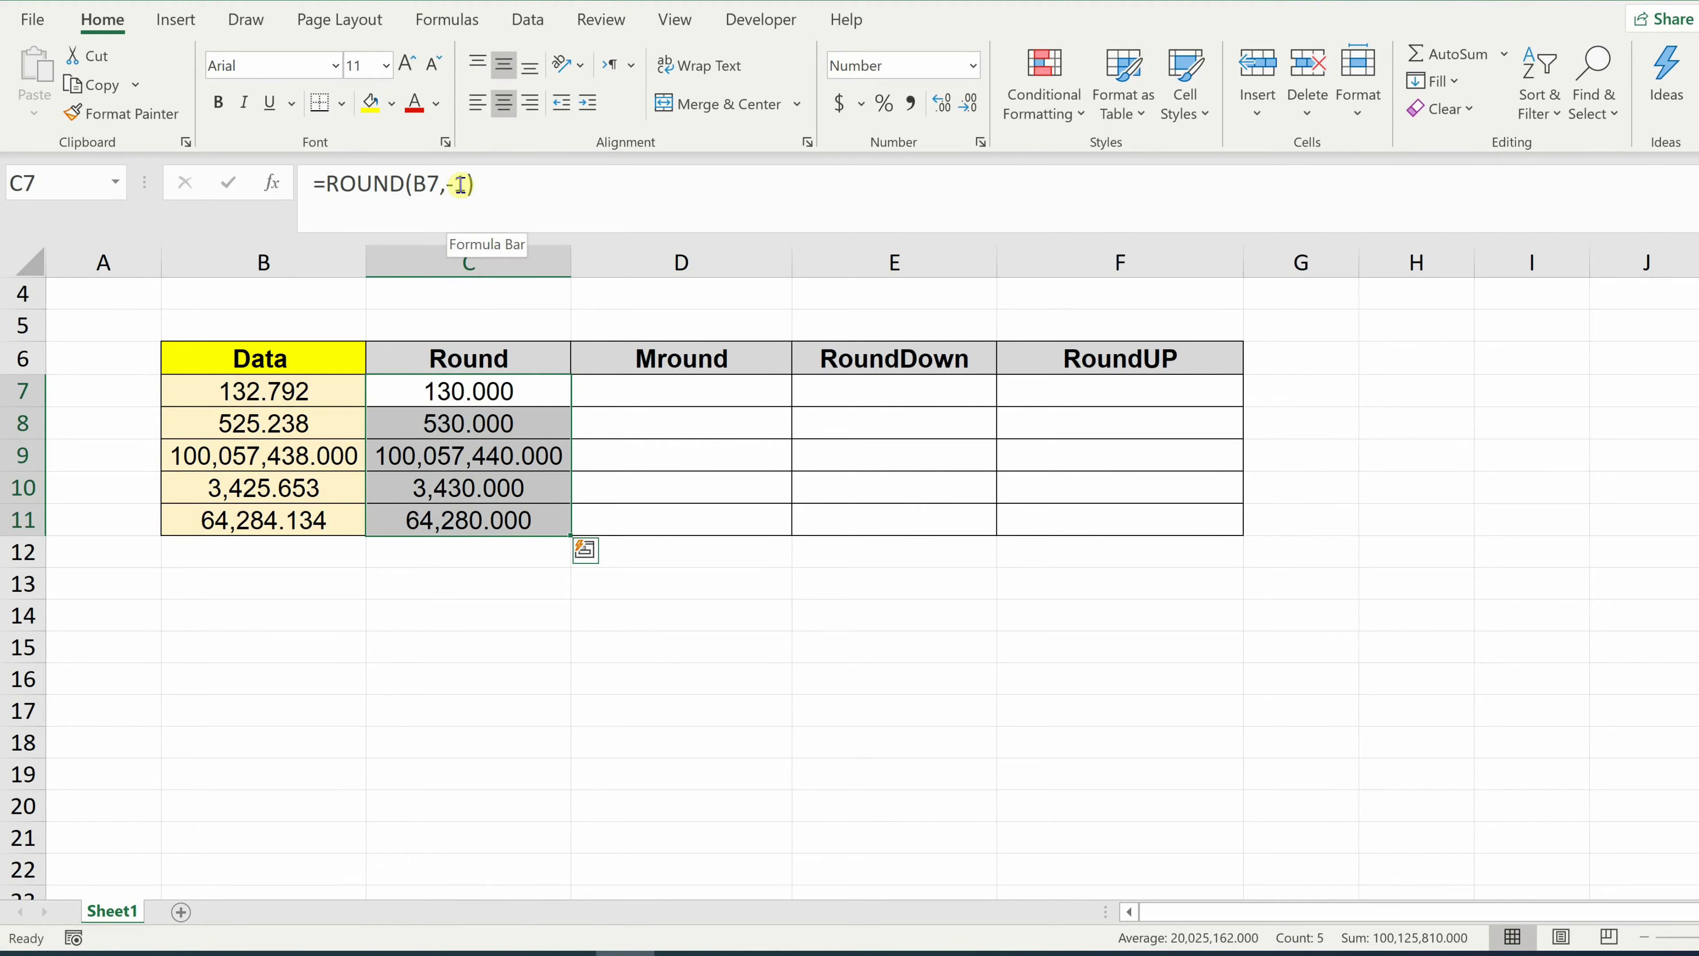
Step: Change C7 to =ROUND(B7,-2) and fill it down through C11
left_click(459, 184)
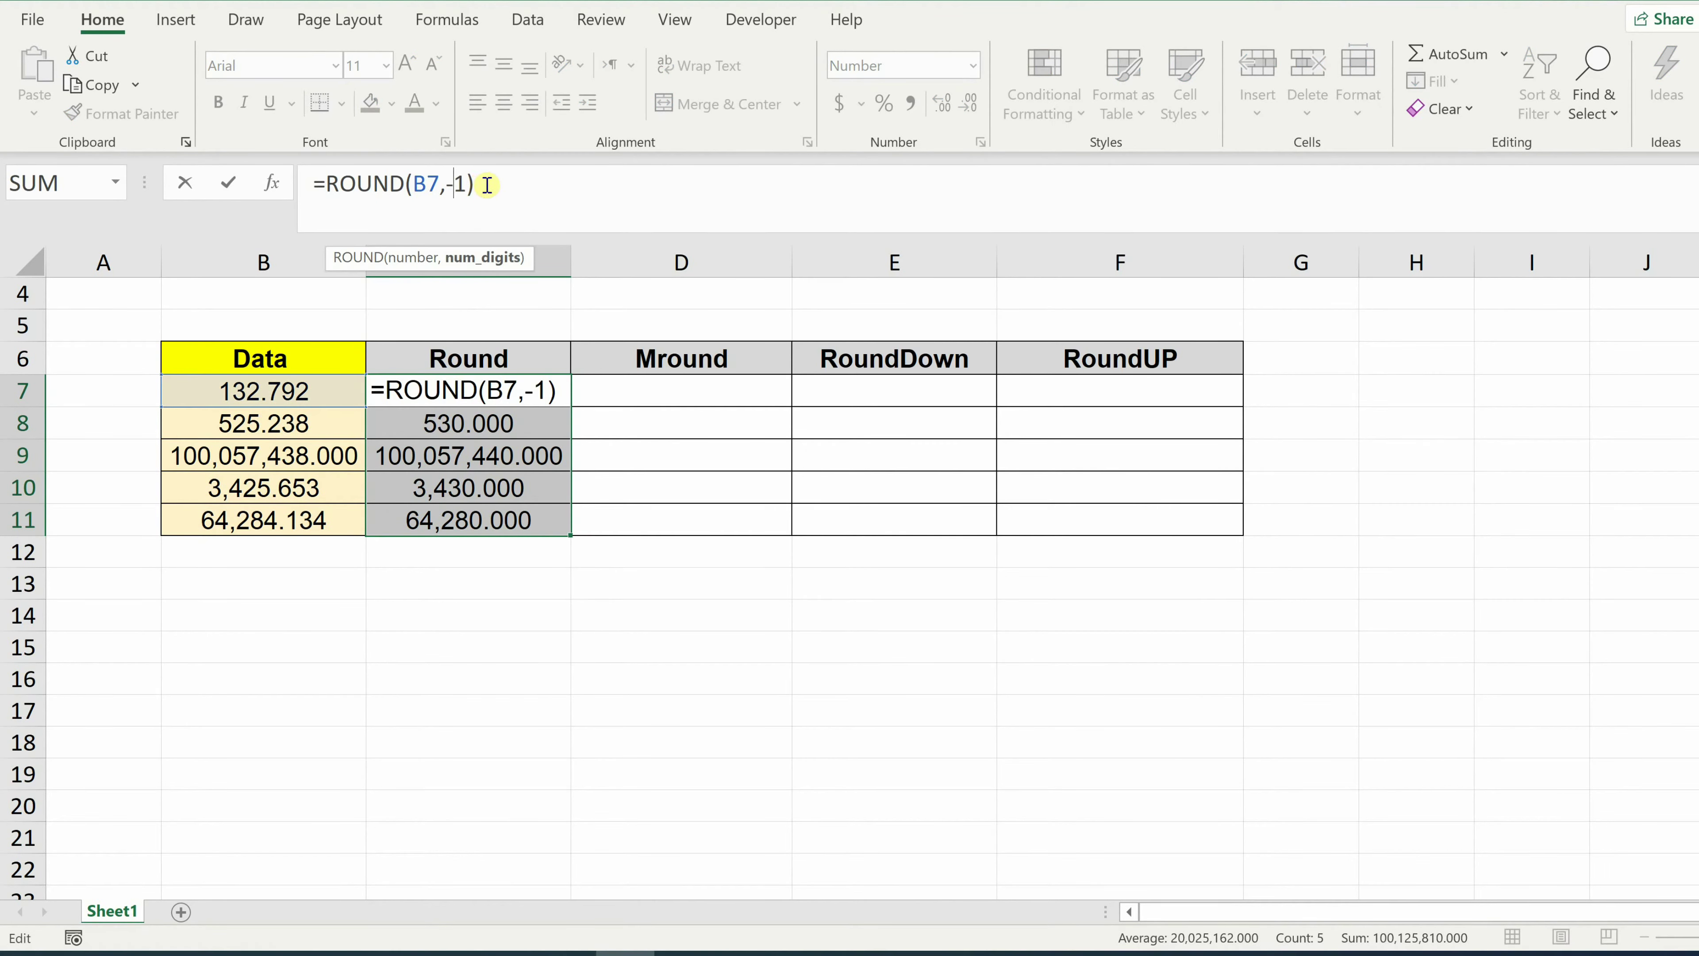
key("Delete")
type("2")
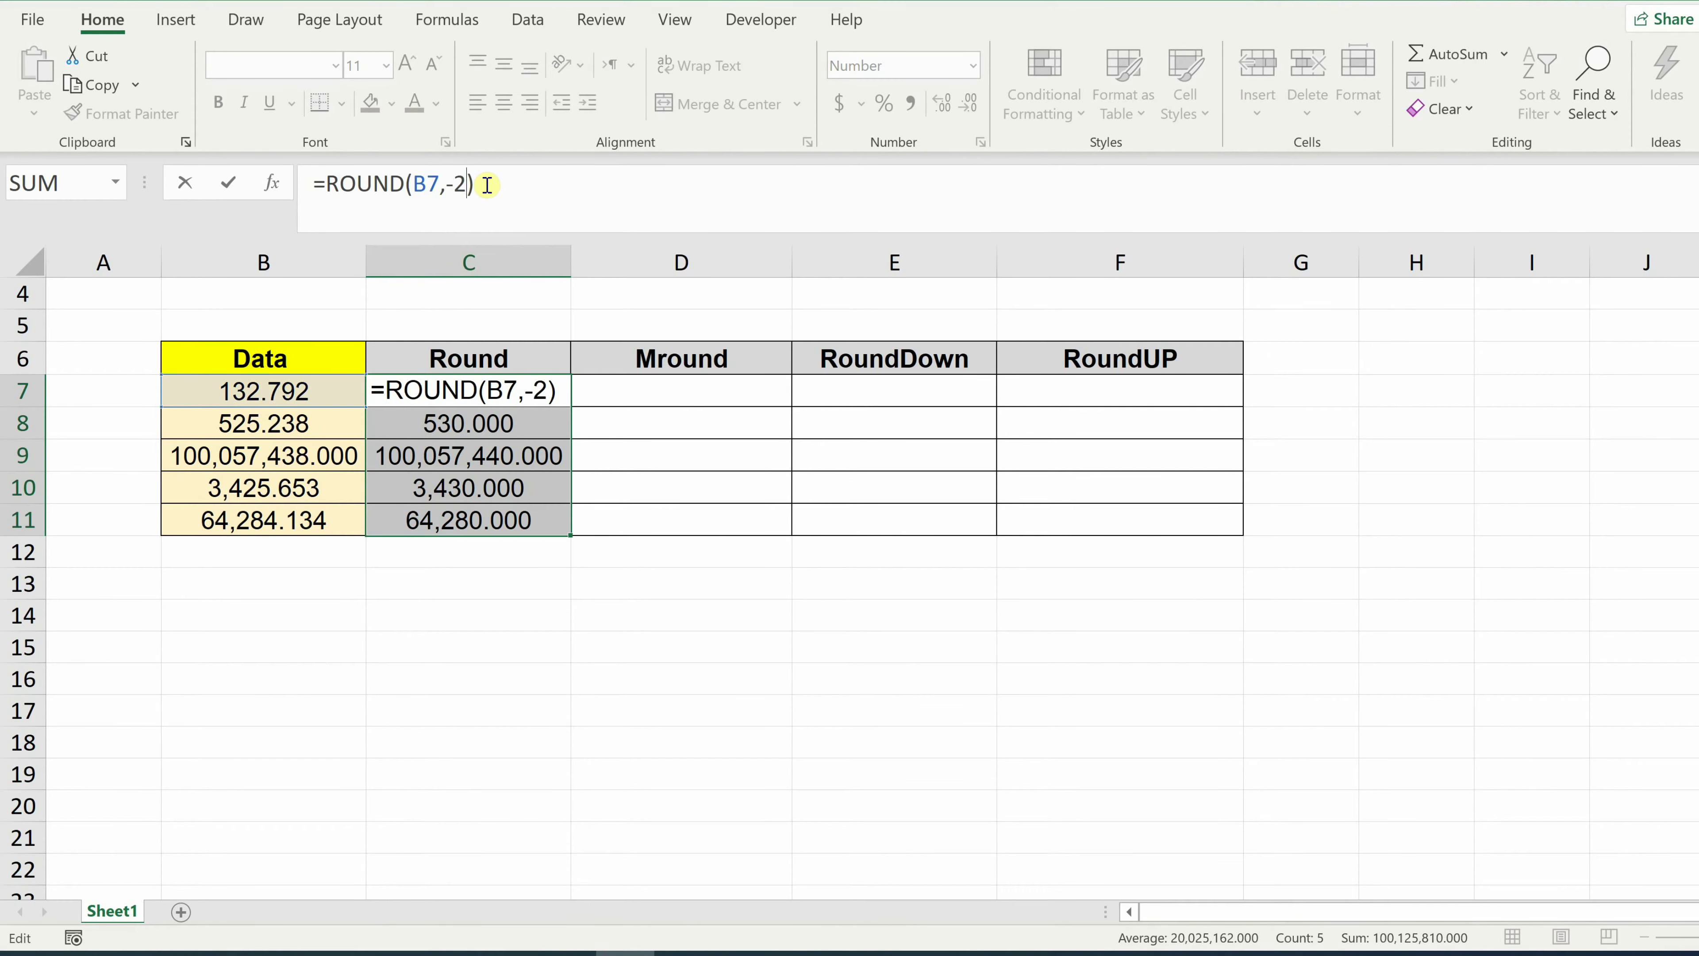
key("Return")
left_click(512, 400)
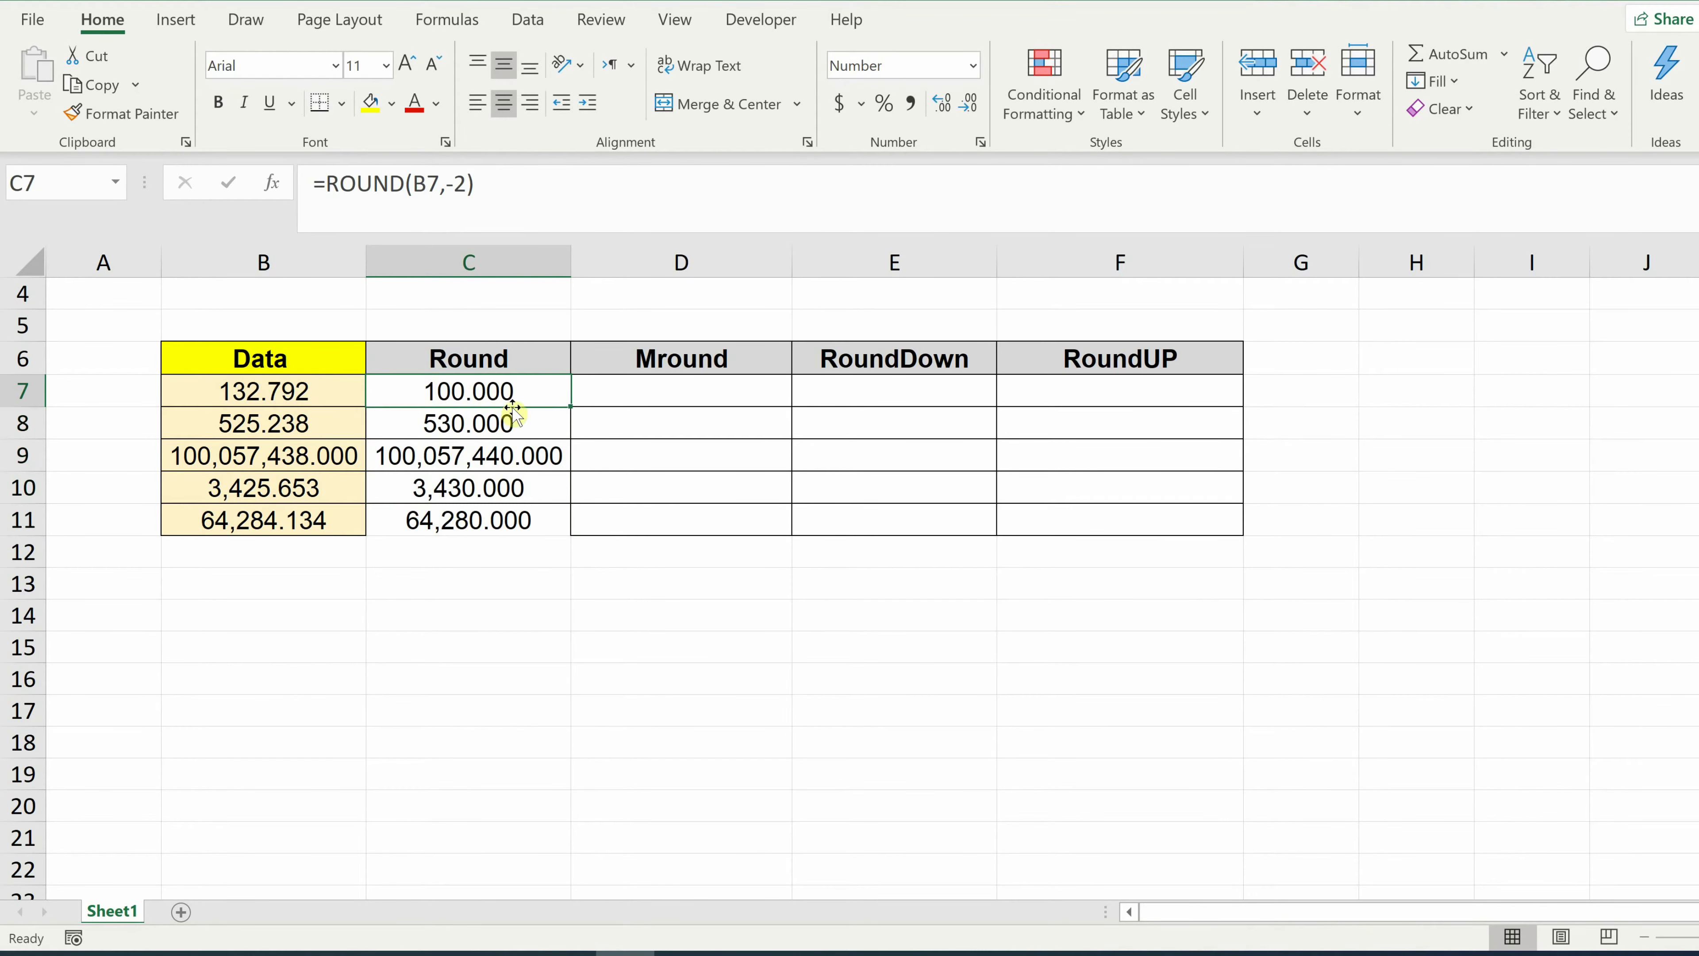
left_click_drag(571, 406, 571, 530)
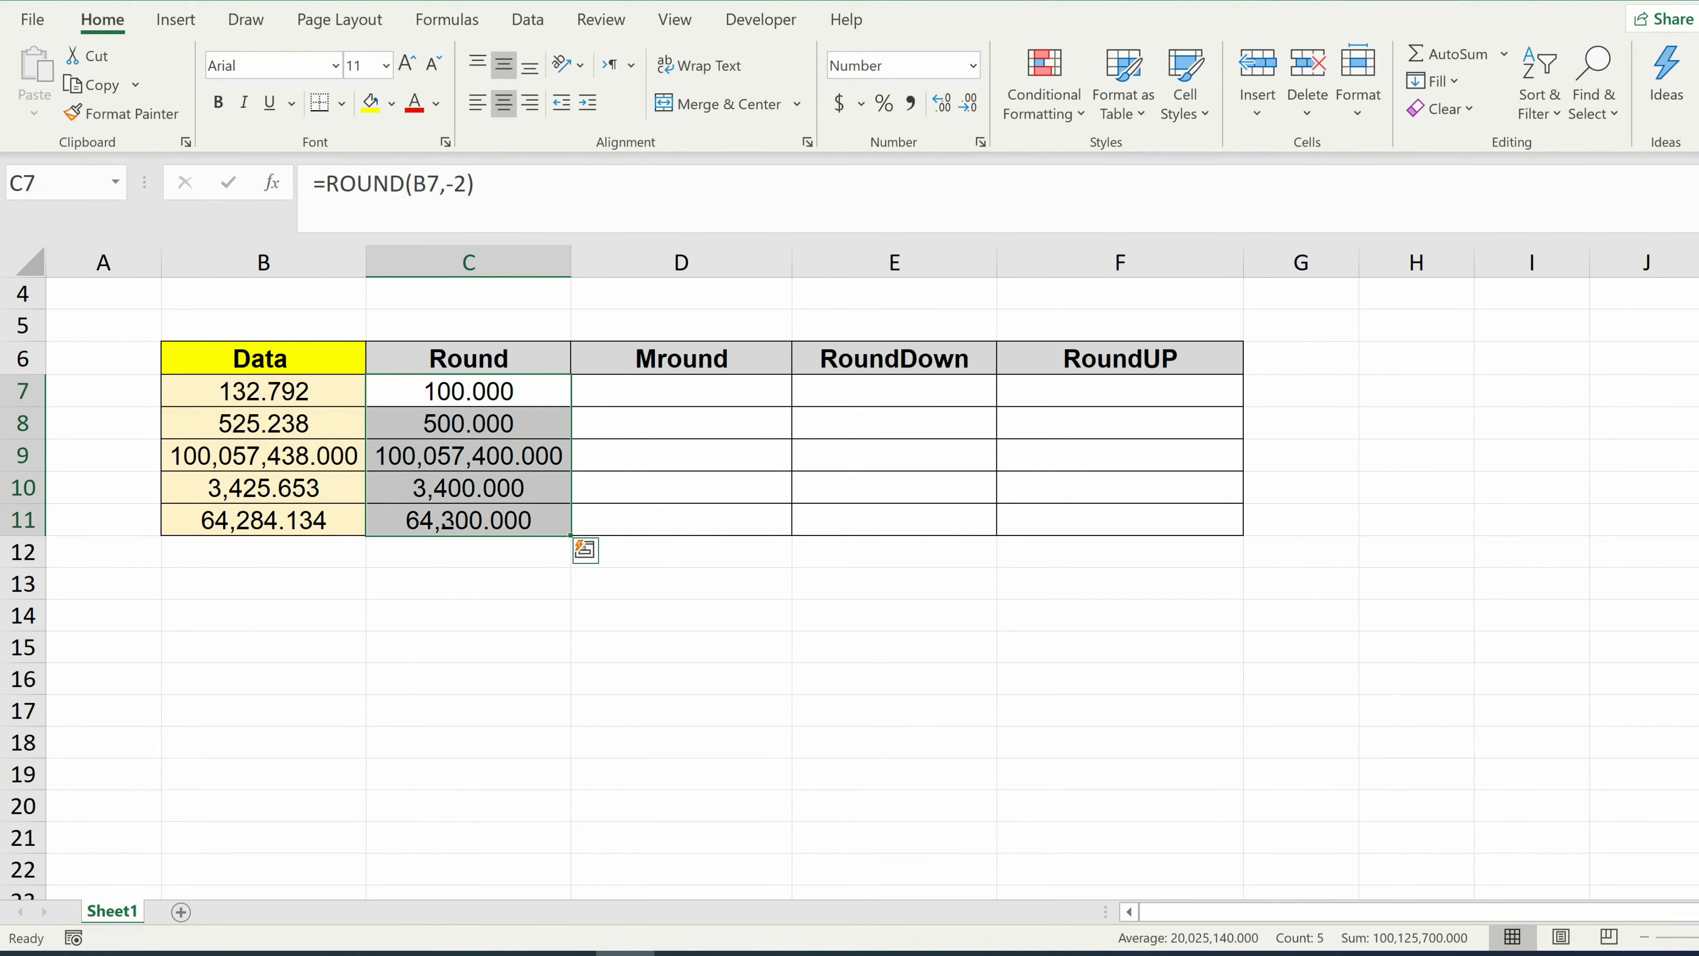
Step: Switch C7 back to =ROUND(B7,-1) and fill it down the Round column
left_click(466, 184)
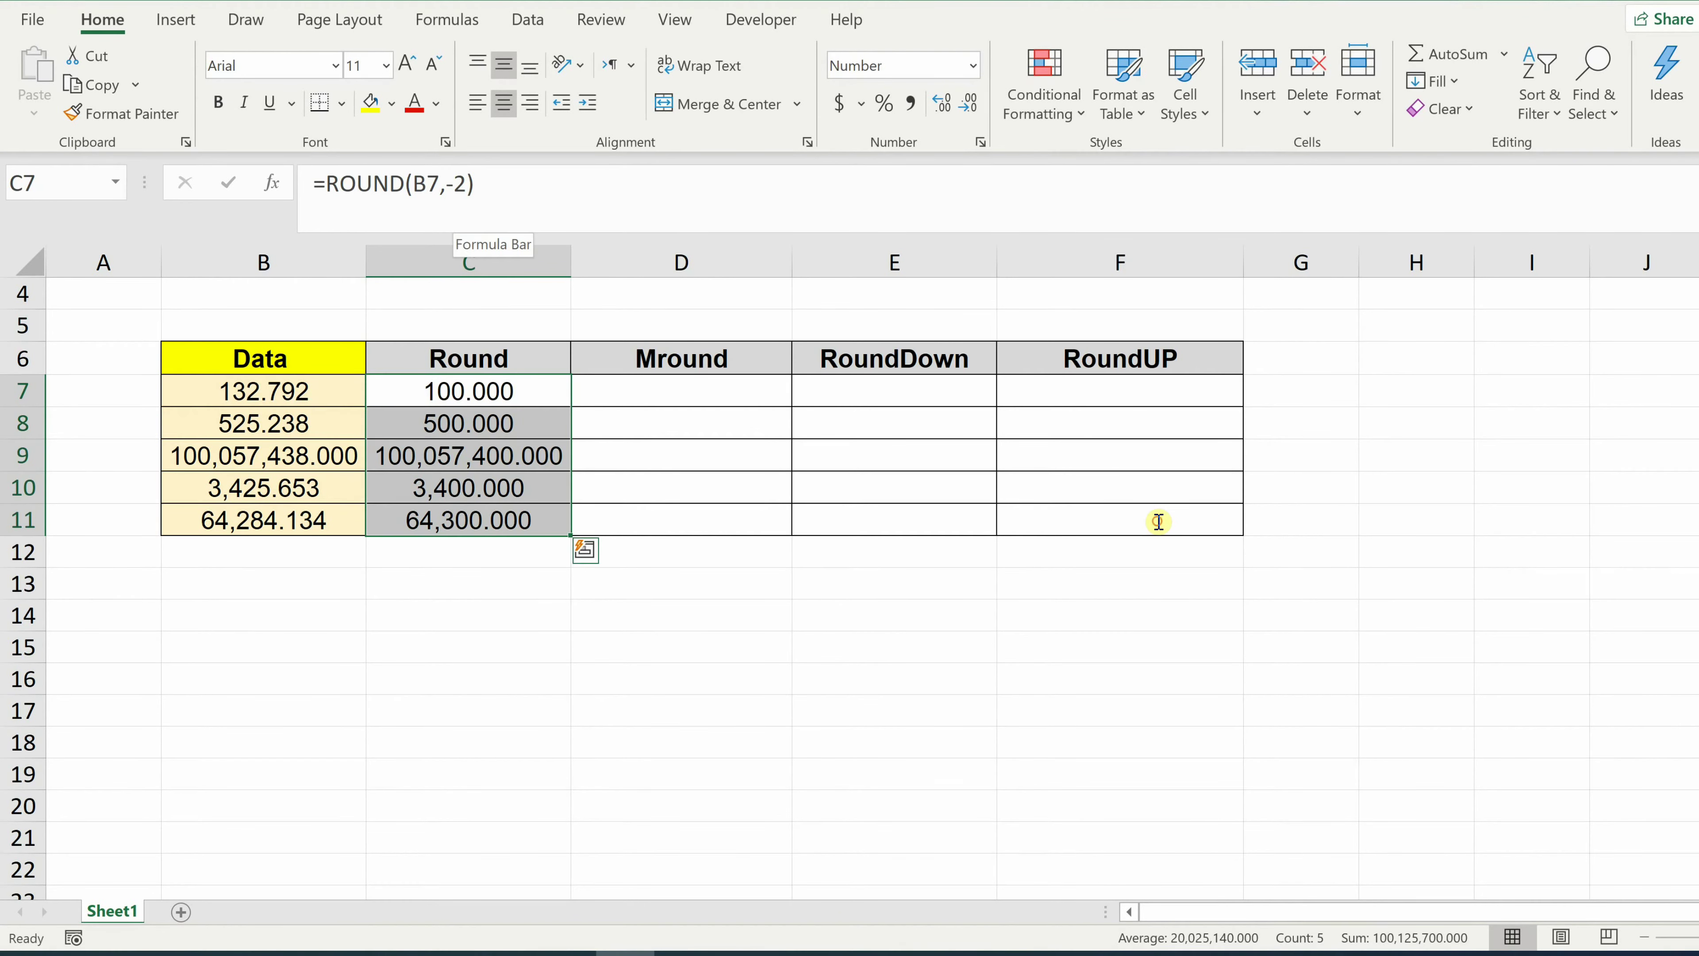
key("BackSpace")
type("1")
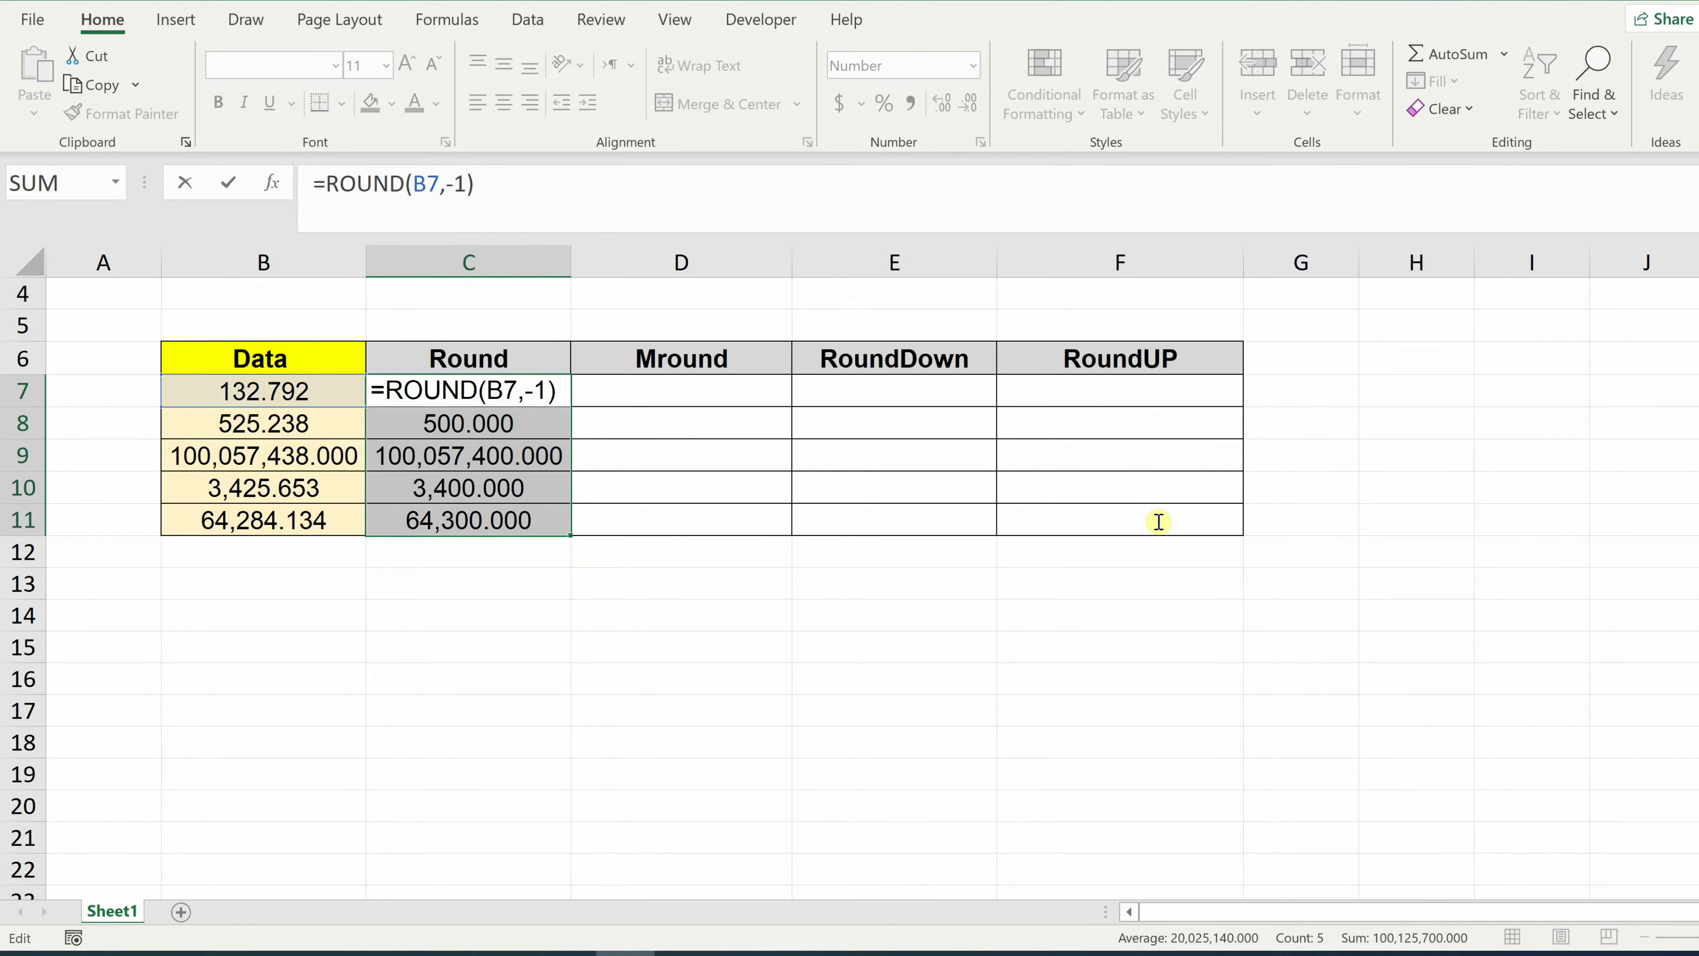
key("Return")
left_click(469, 391)
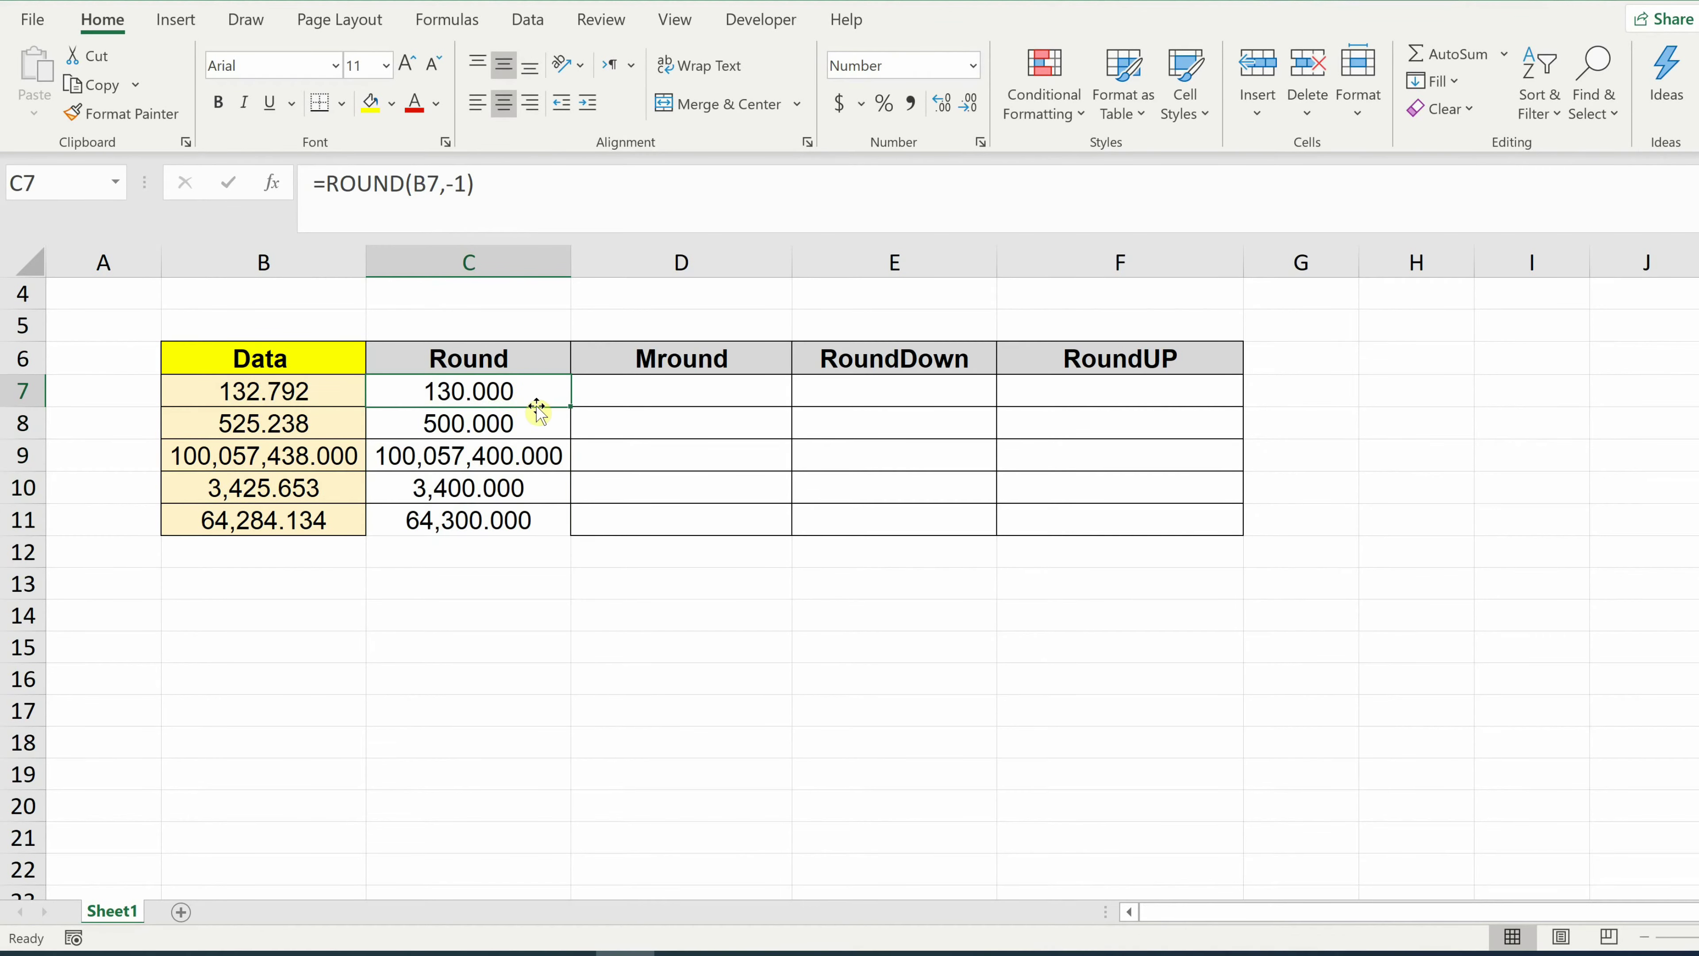
double_click(571, 406)
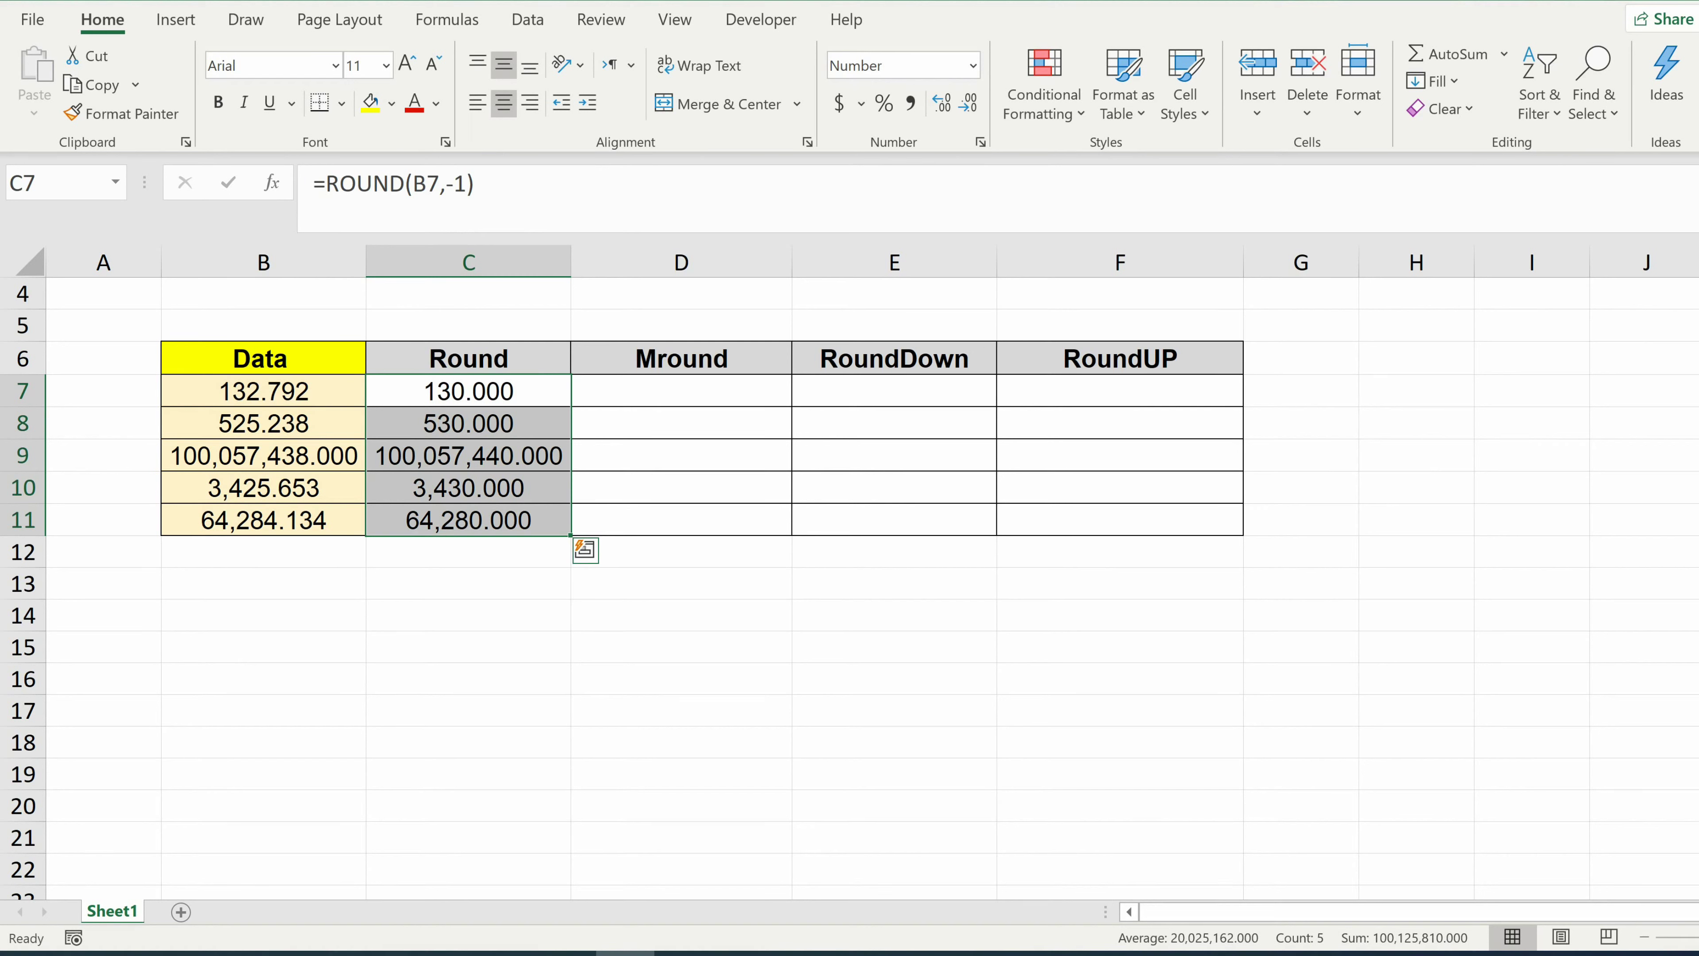
Step: Change C7 to =ROUND(B7,2) and copy it down to C11
left_click(468, 179)
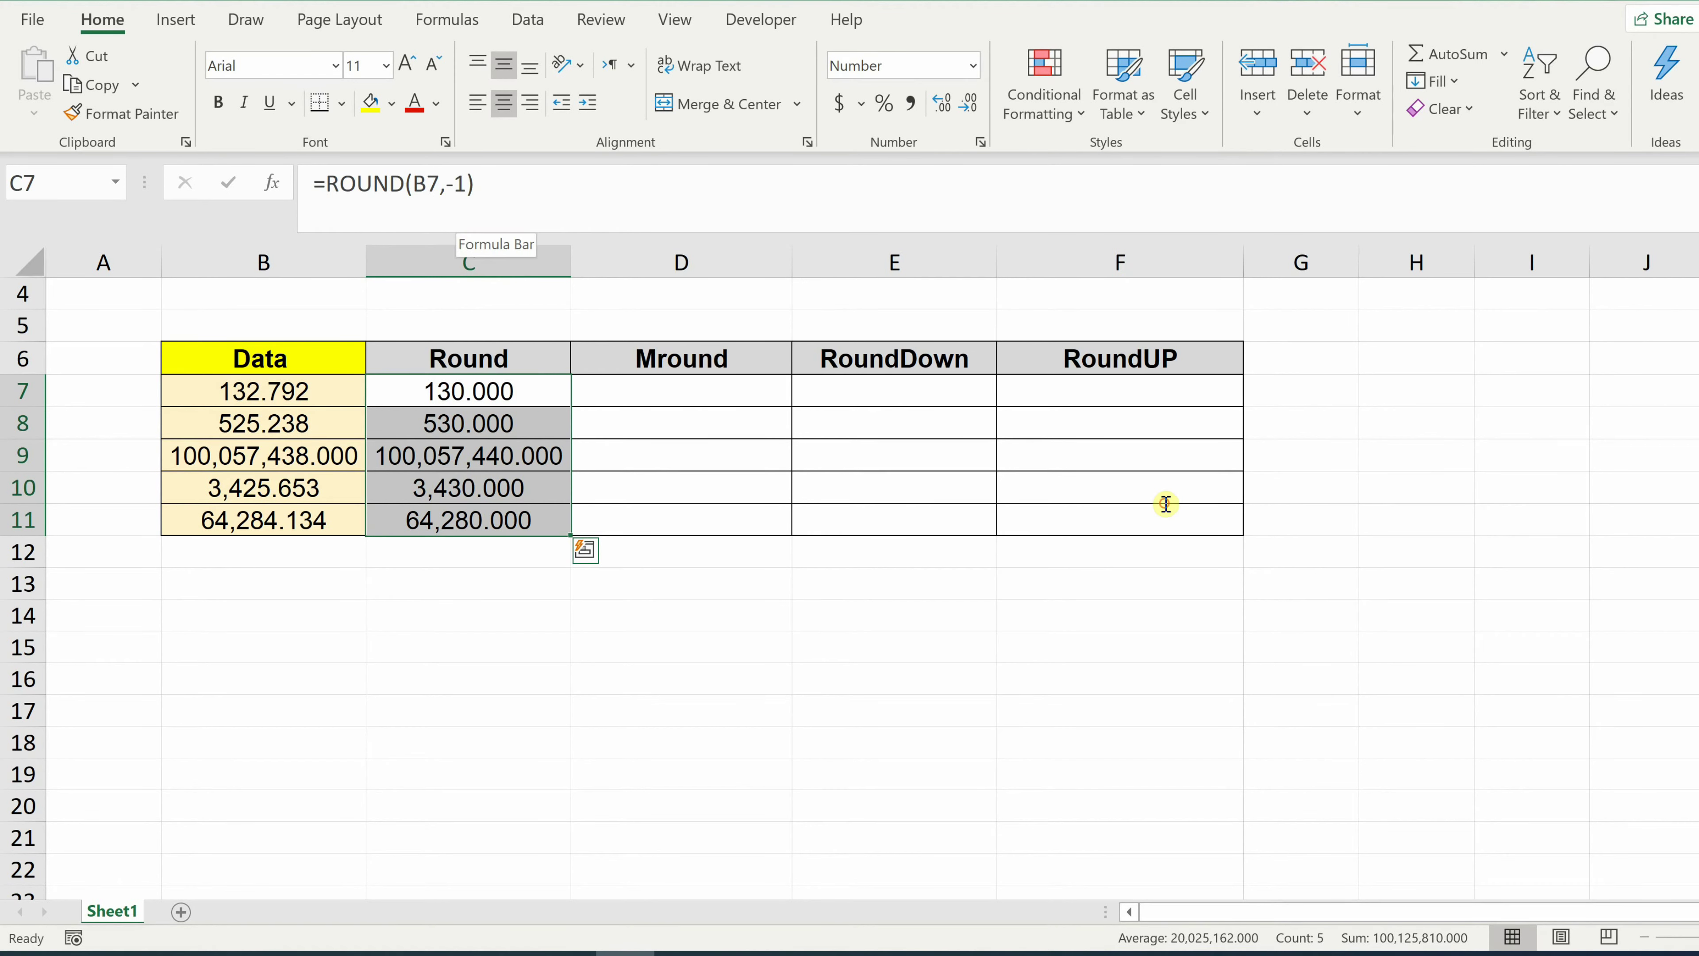
key("BackSpace")
key("BackSpace")
type("2")
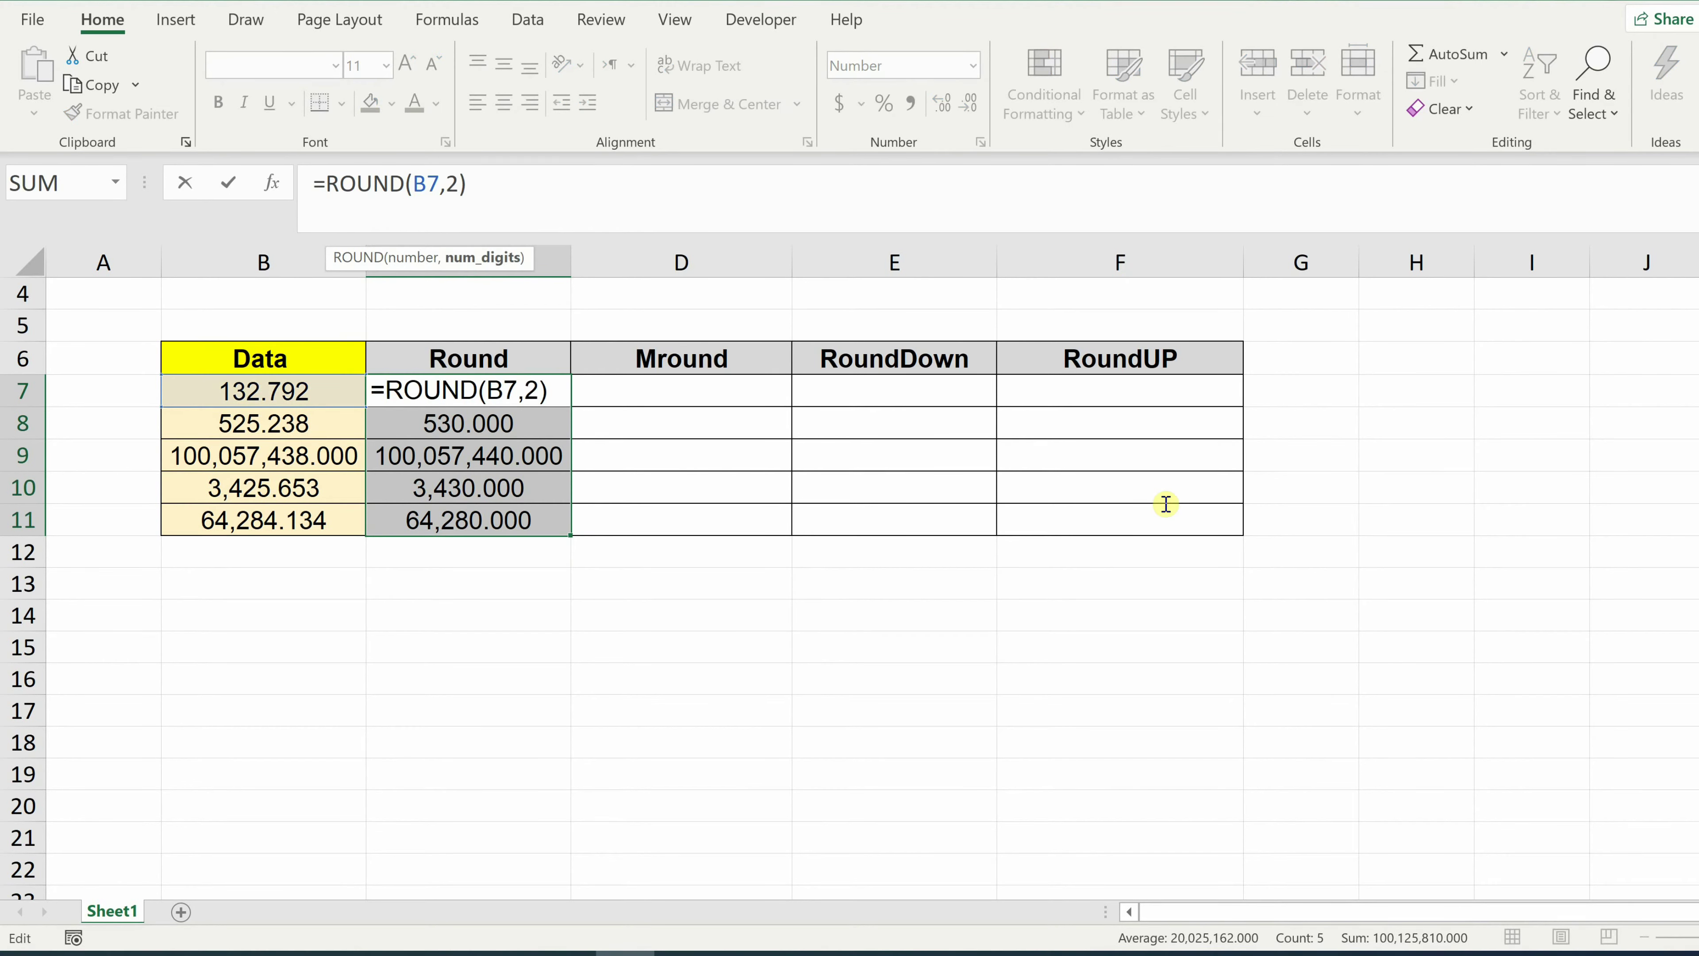
key("Return")
left_click(480, 398)
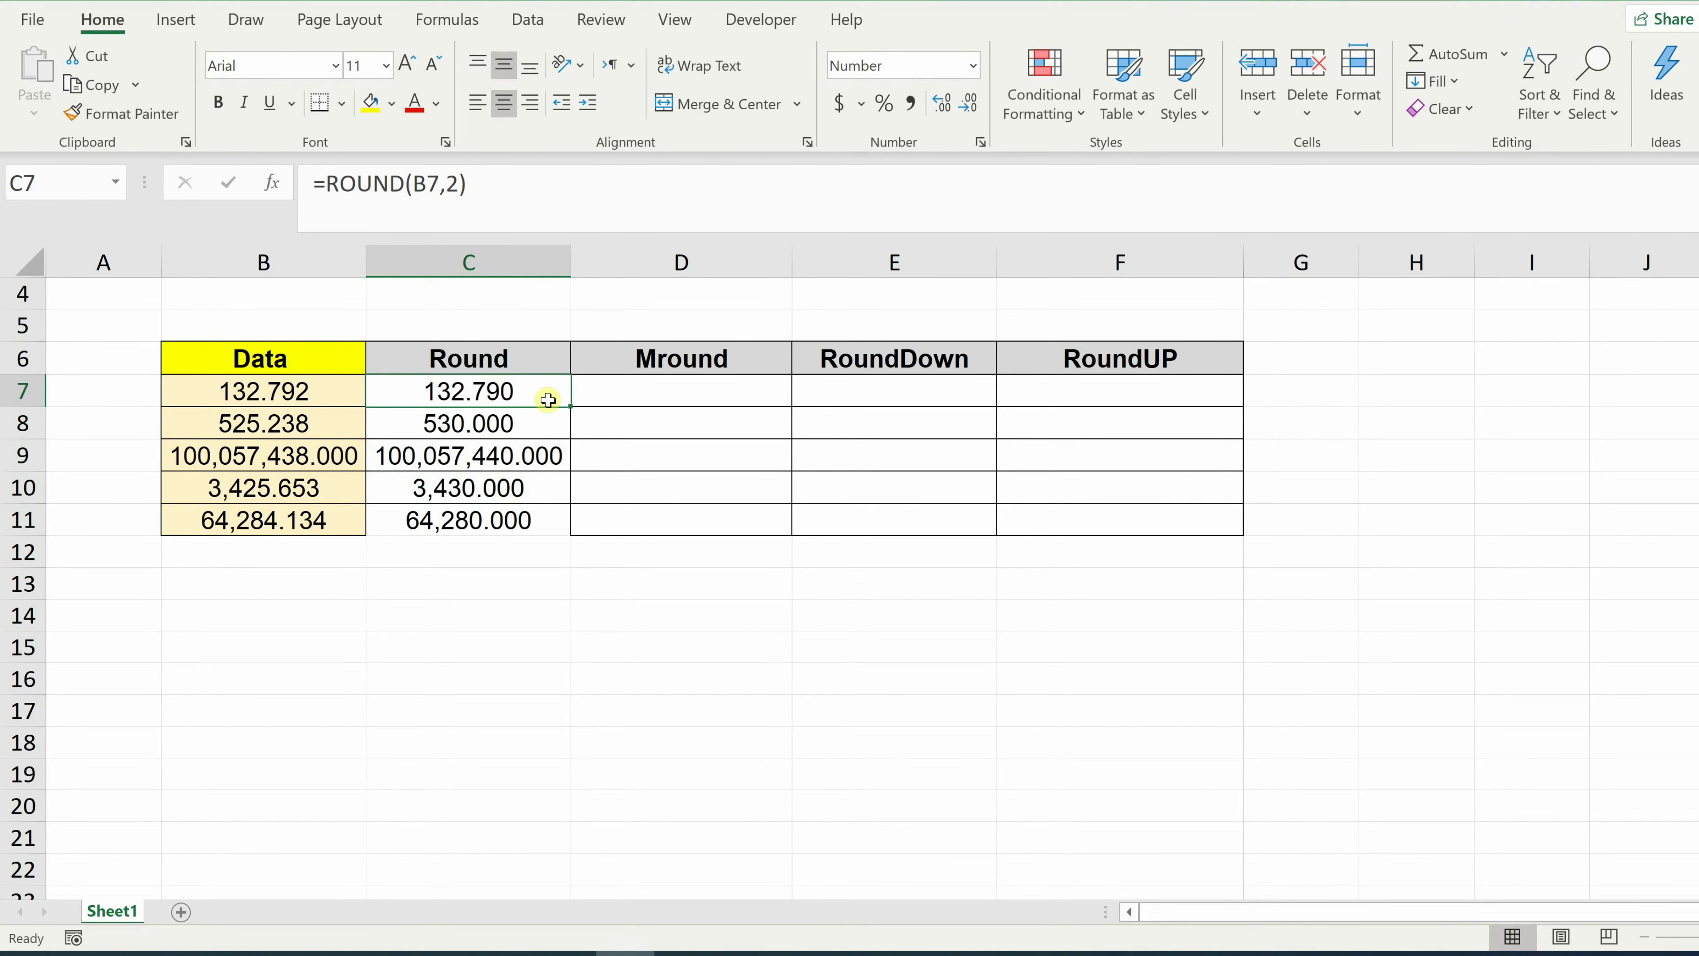
left_click_drag(570, 406, 570, 533)
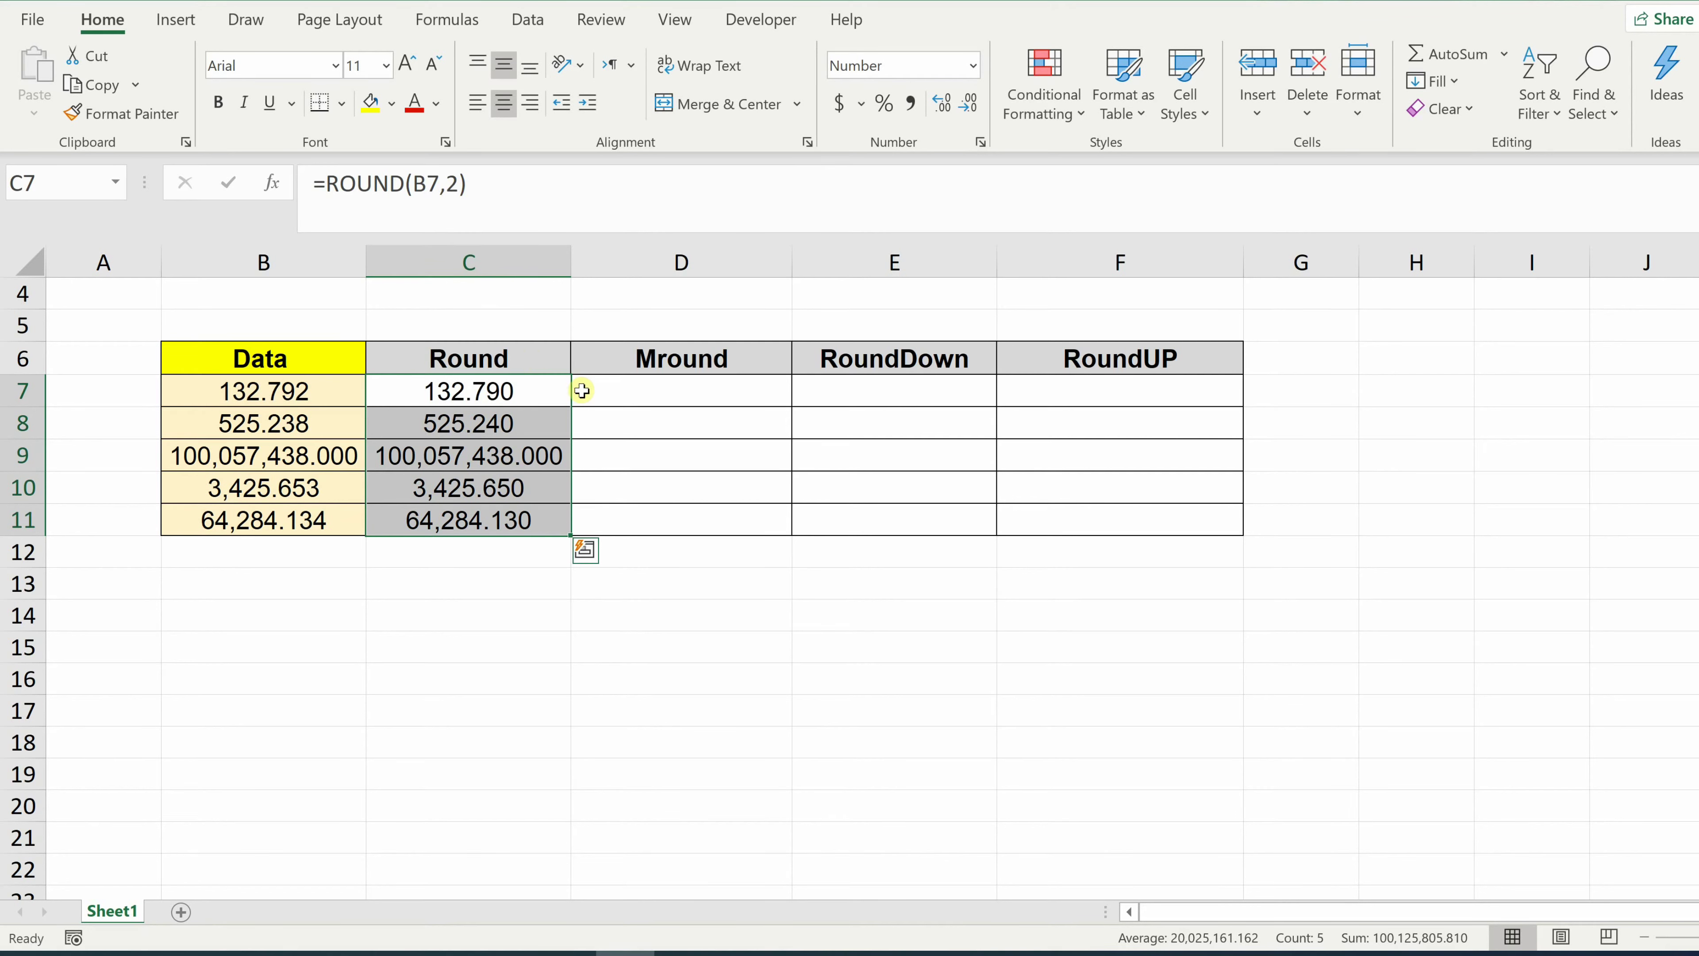
Step: Enter =MROUND(B7,10) in D7 and fill it down through D11
left_click(611, 393)
type("=")
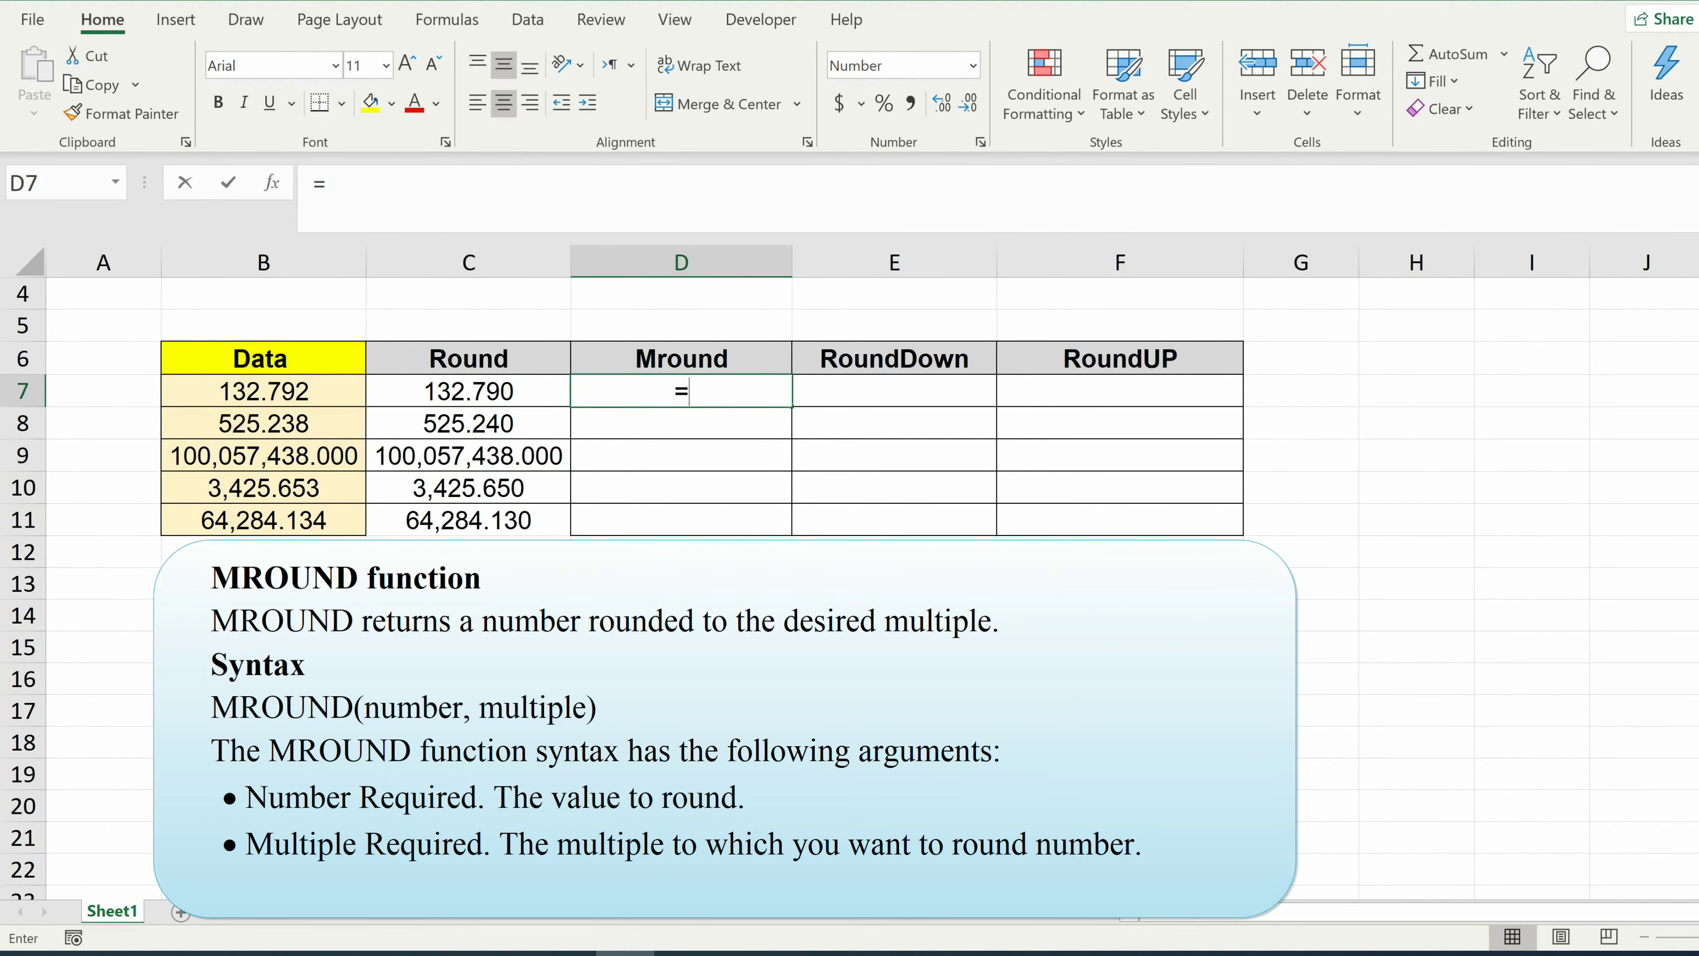
type("mround")
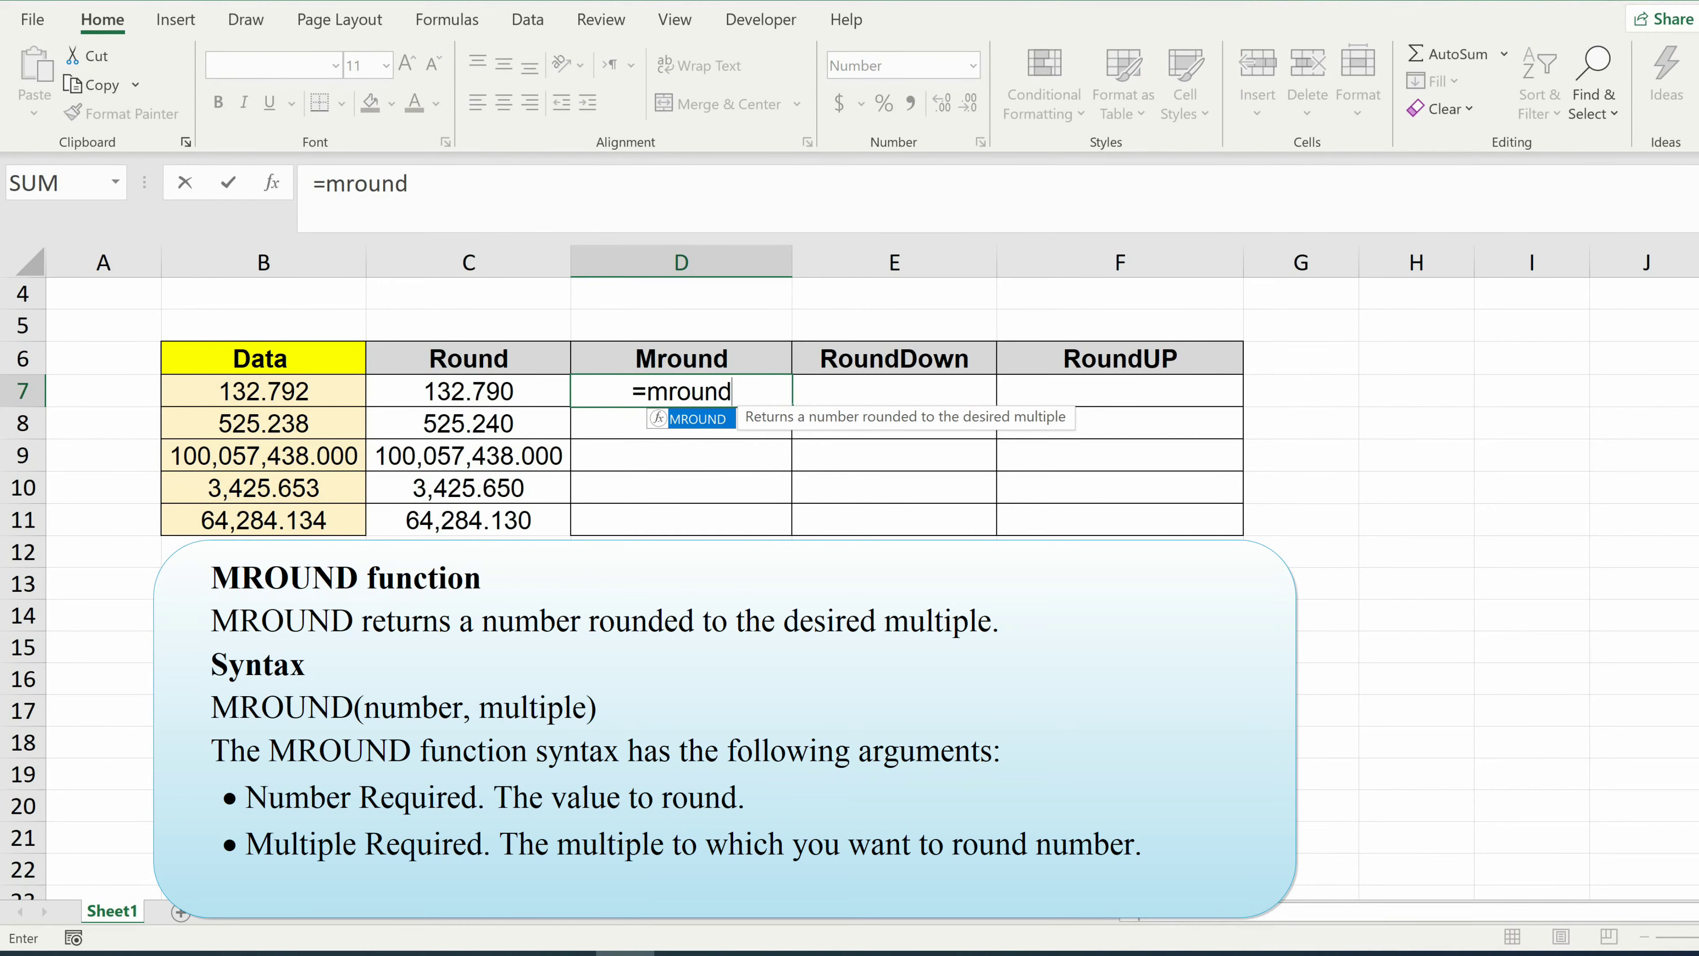
double_click(689, 418)
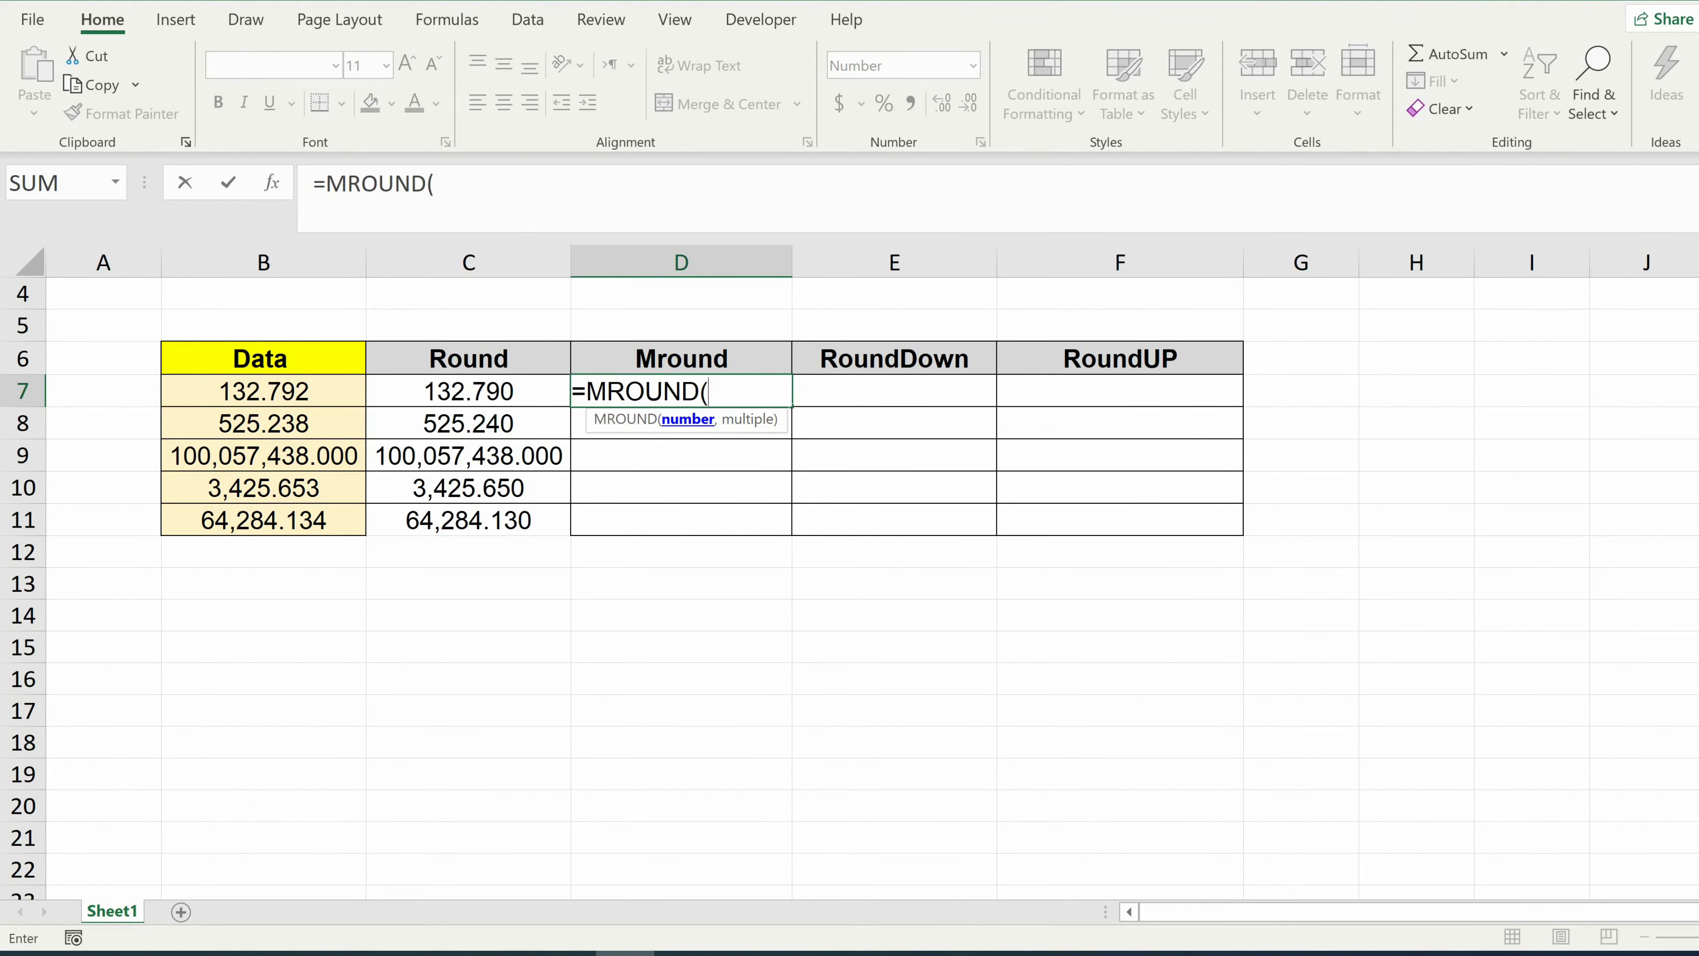
left_click(293, 401)
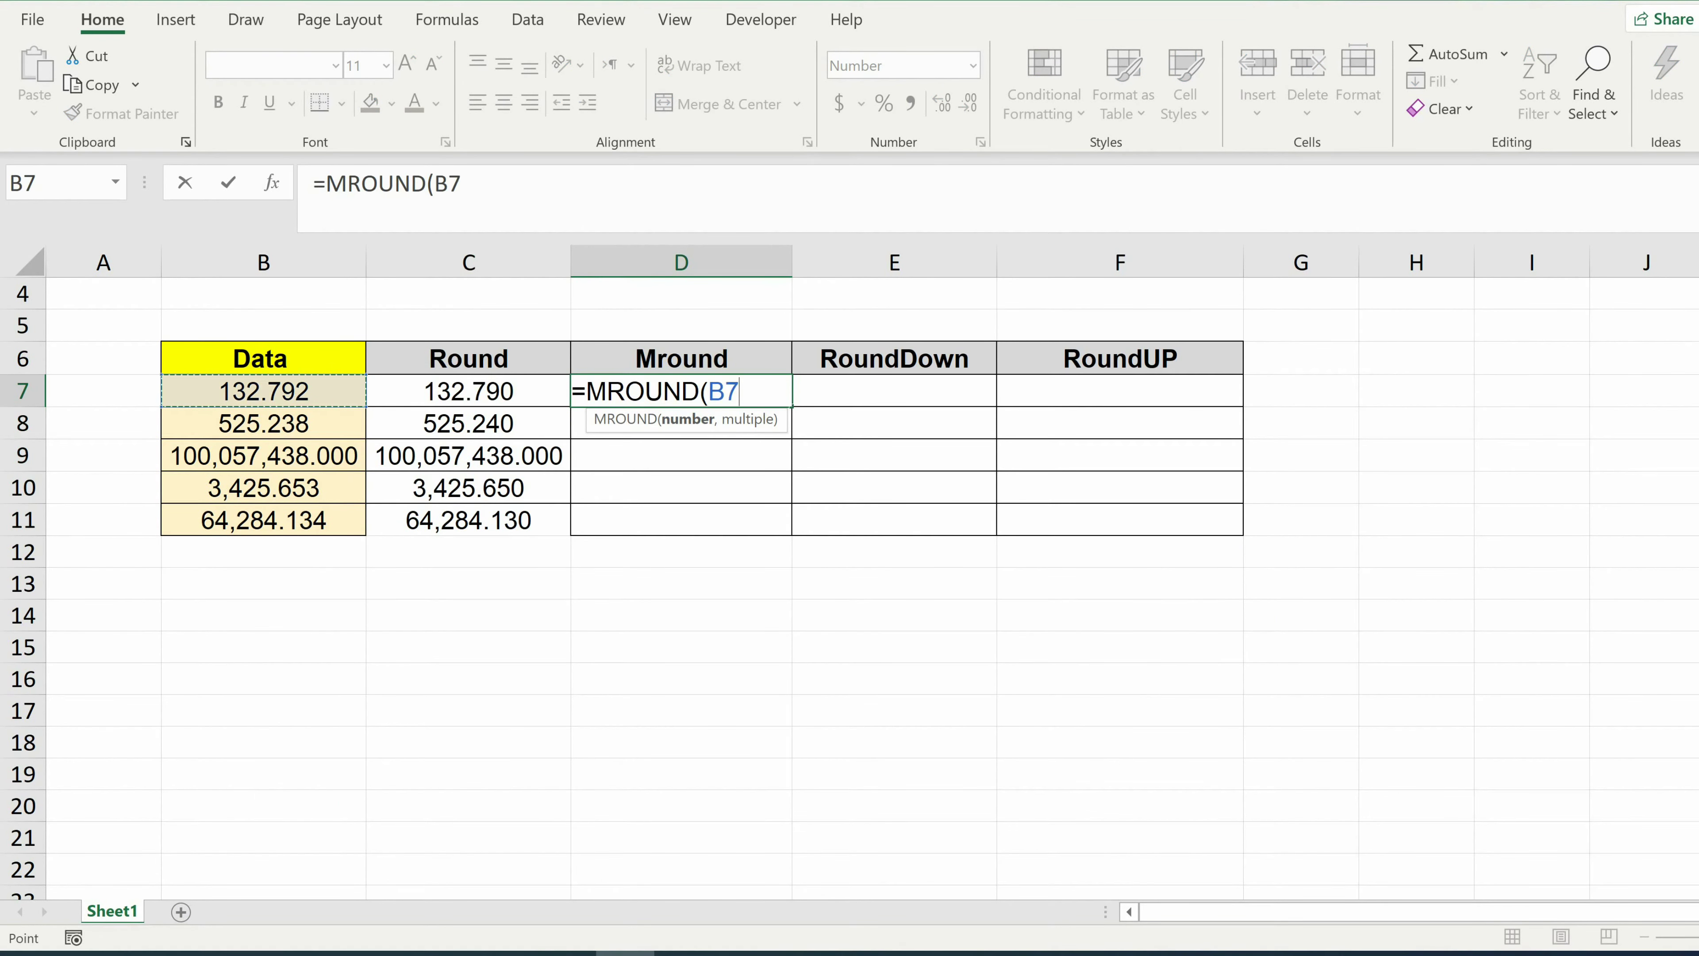
type(",10")
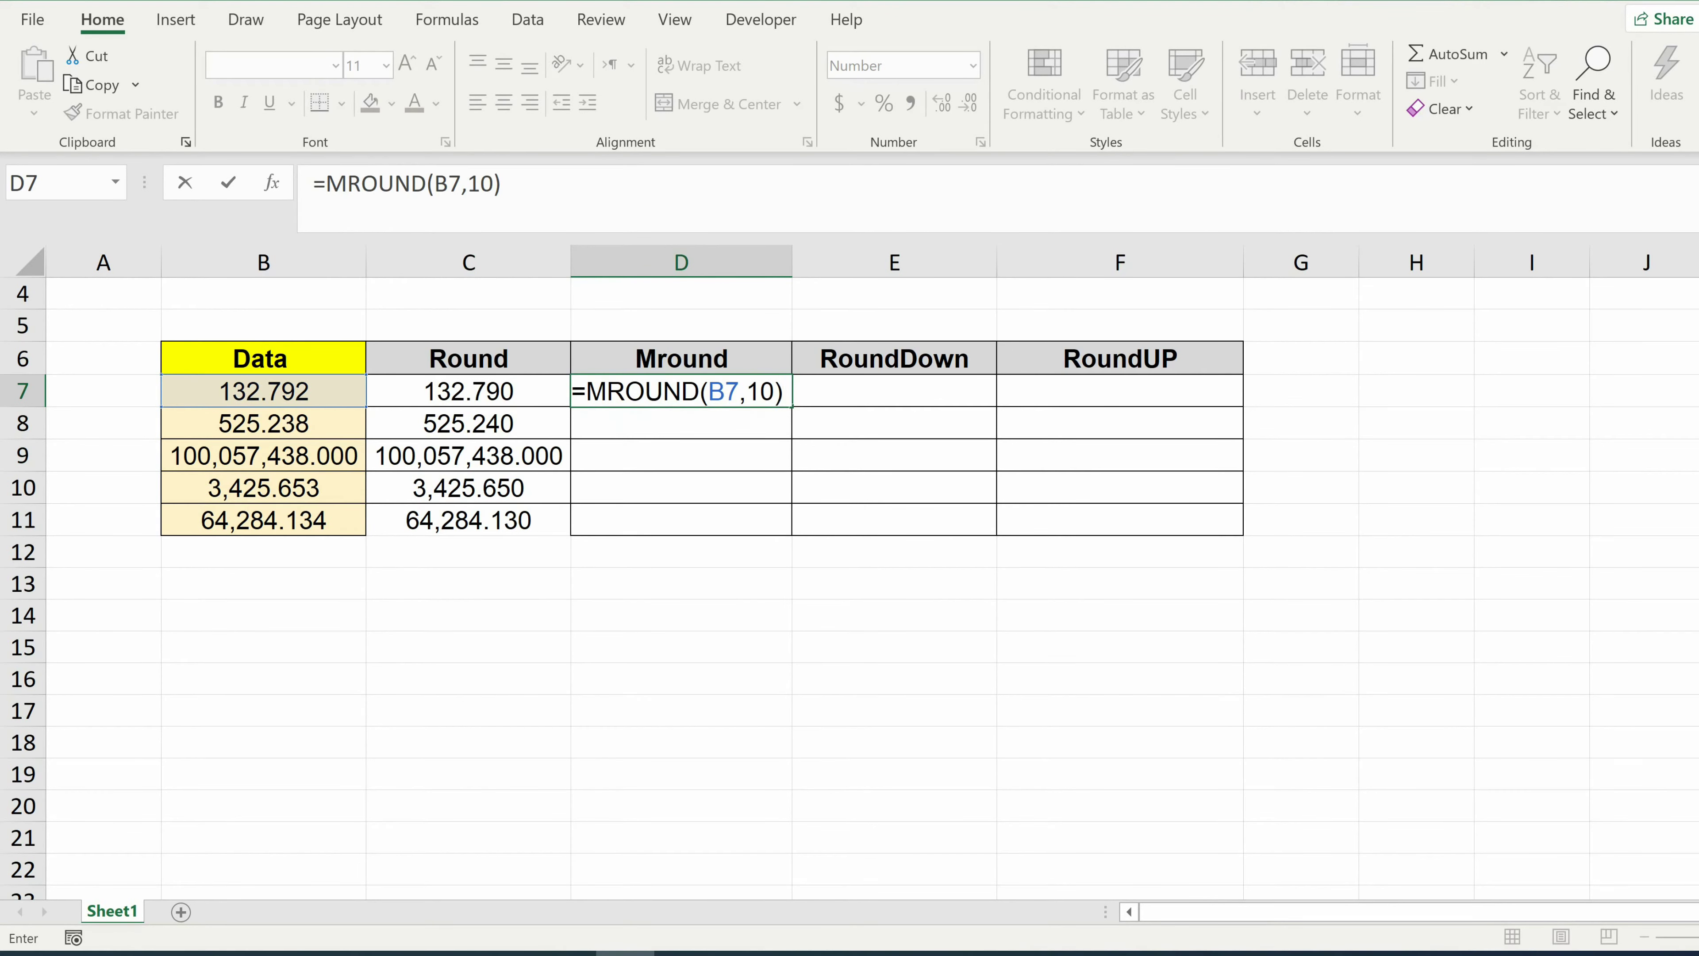
key("Return")
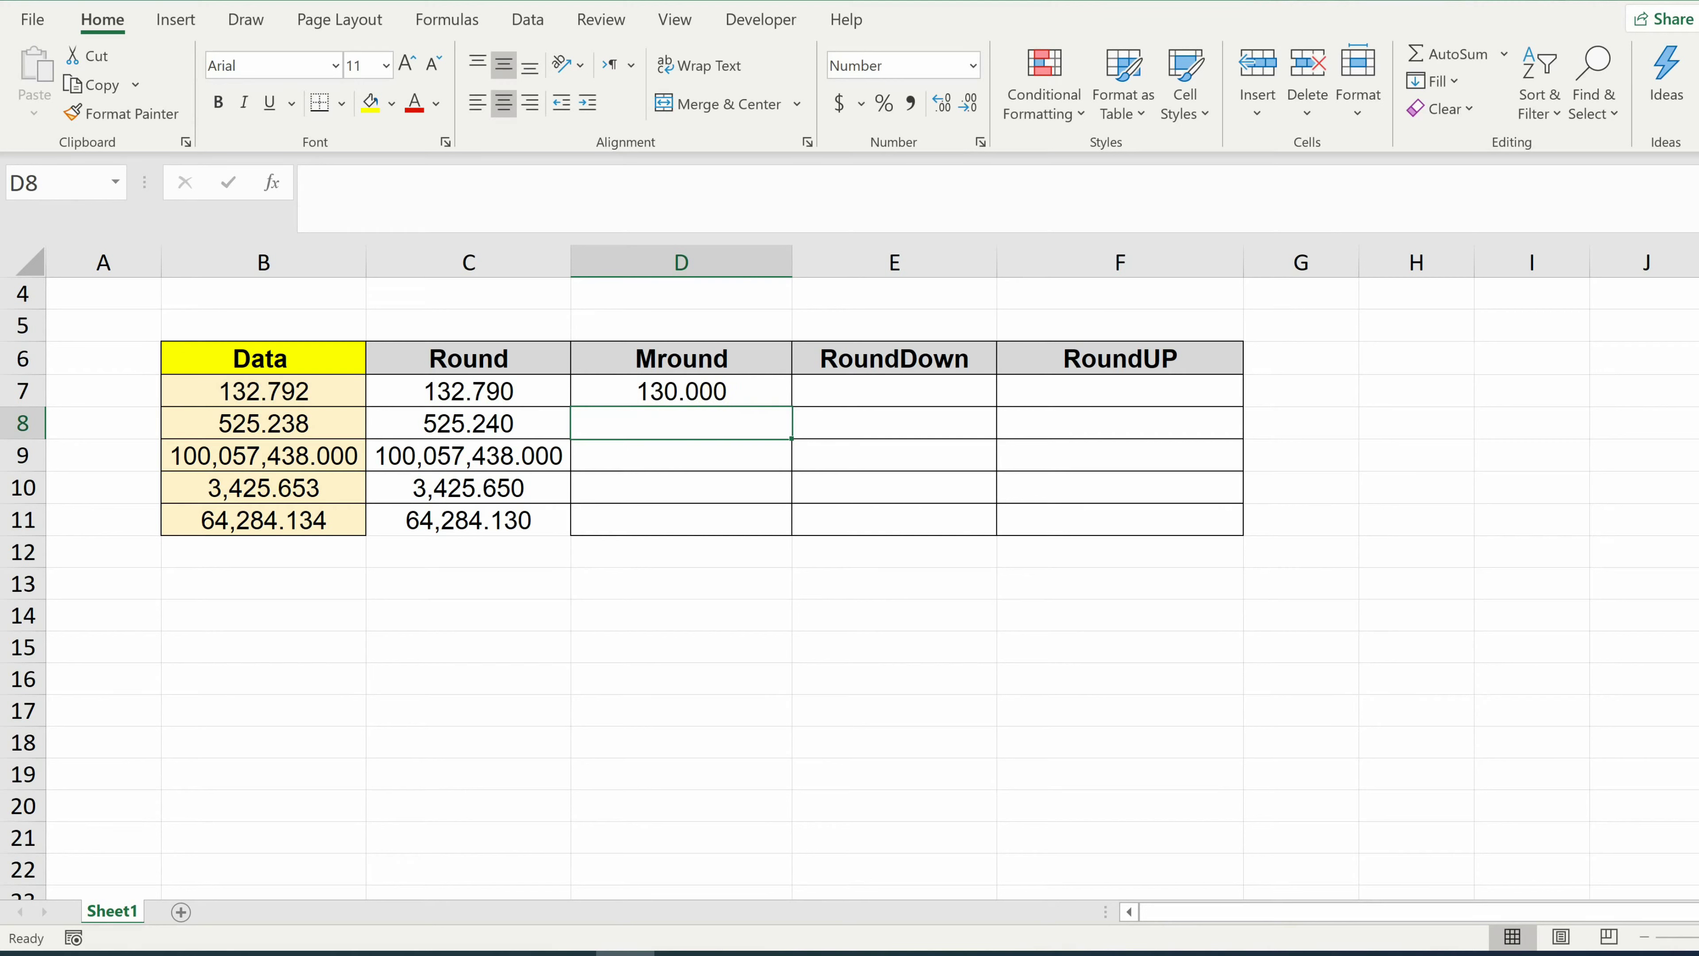
left_click(758, 390)
double_click(790, 404)
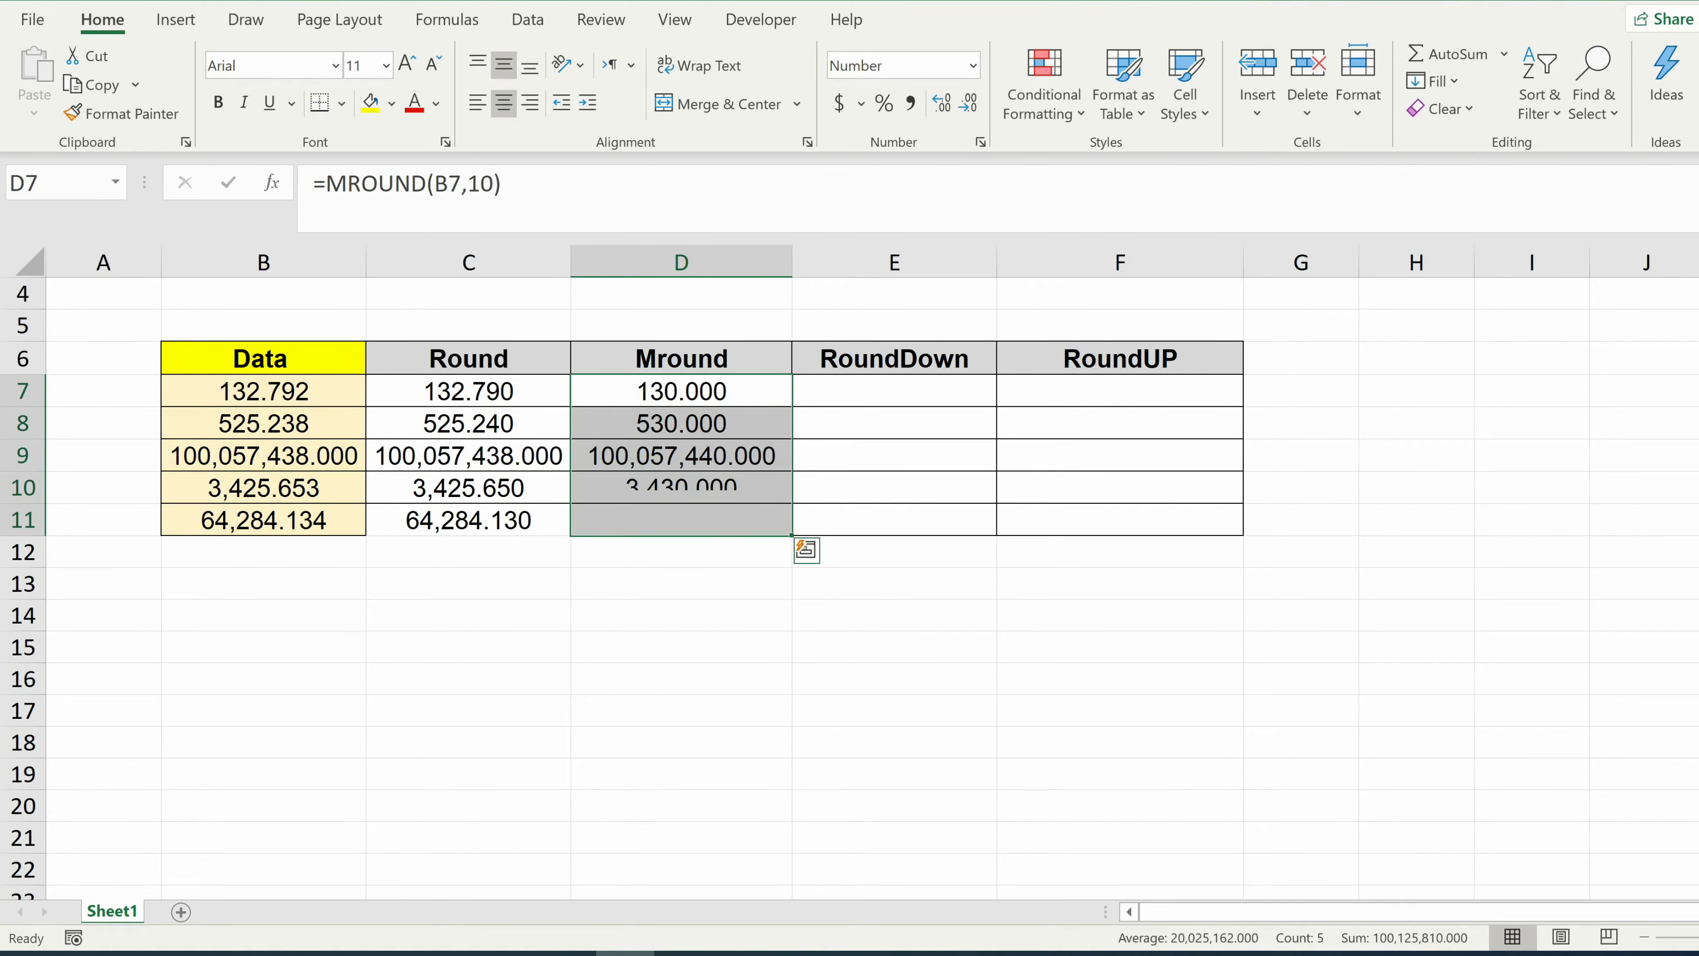
left_click(743, 391)
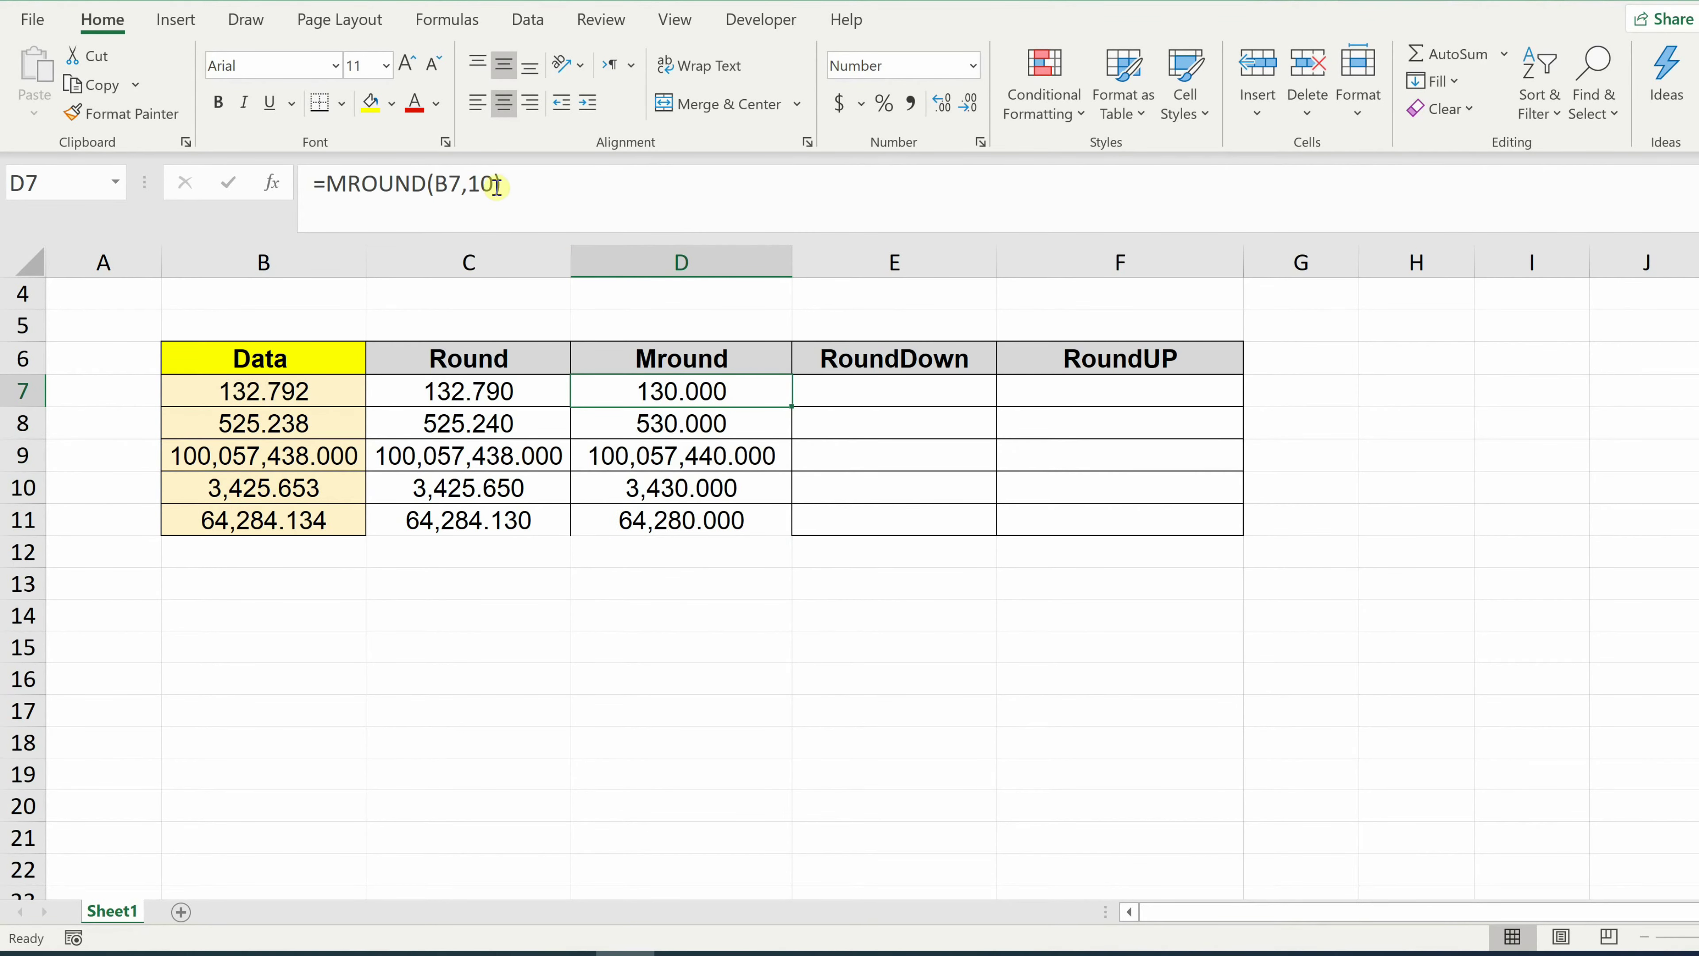
Step: Change D7 to =MROUND(B7,100) and fill it down through D11
left_click(480, 183)
type("0")
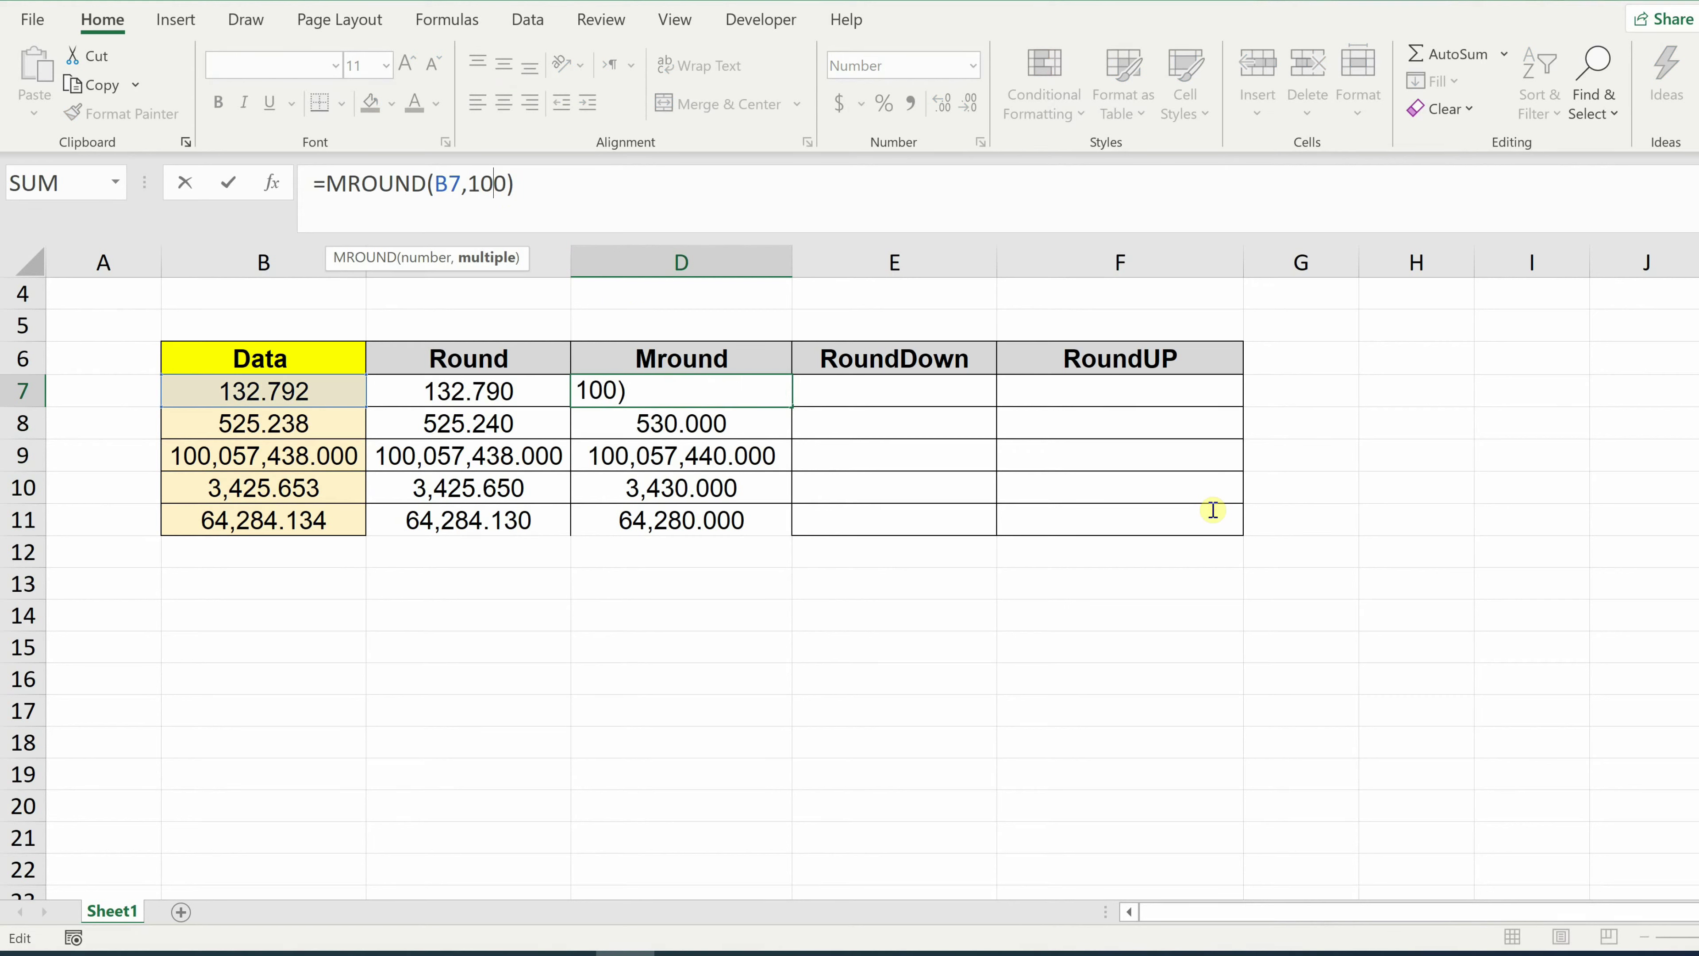
key("Return")
left_click(679, 386)
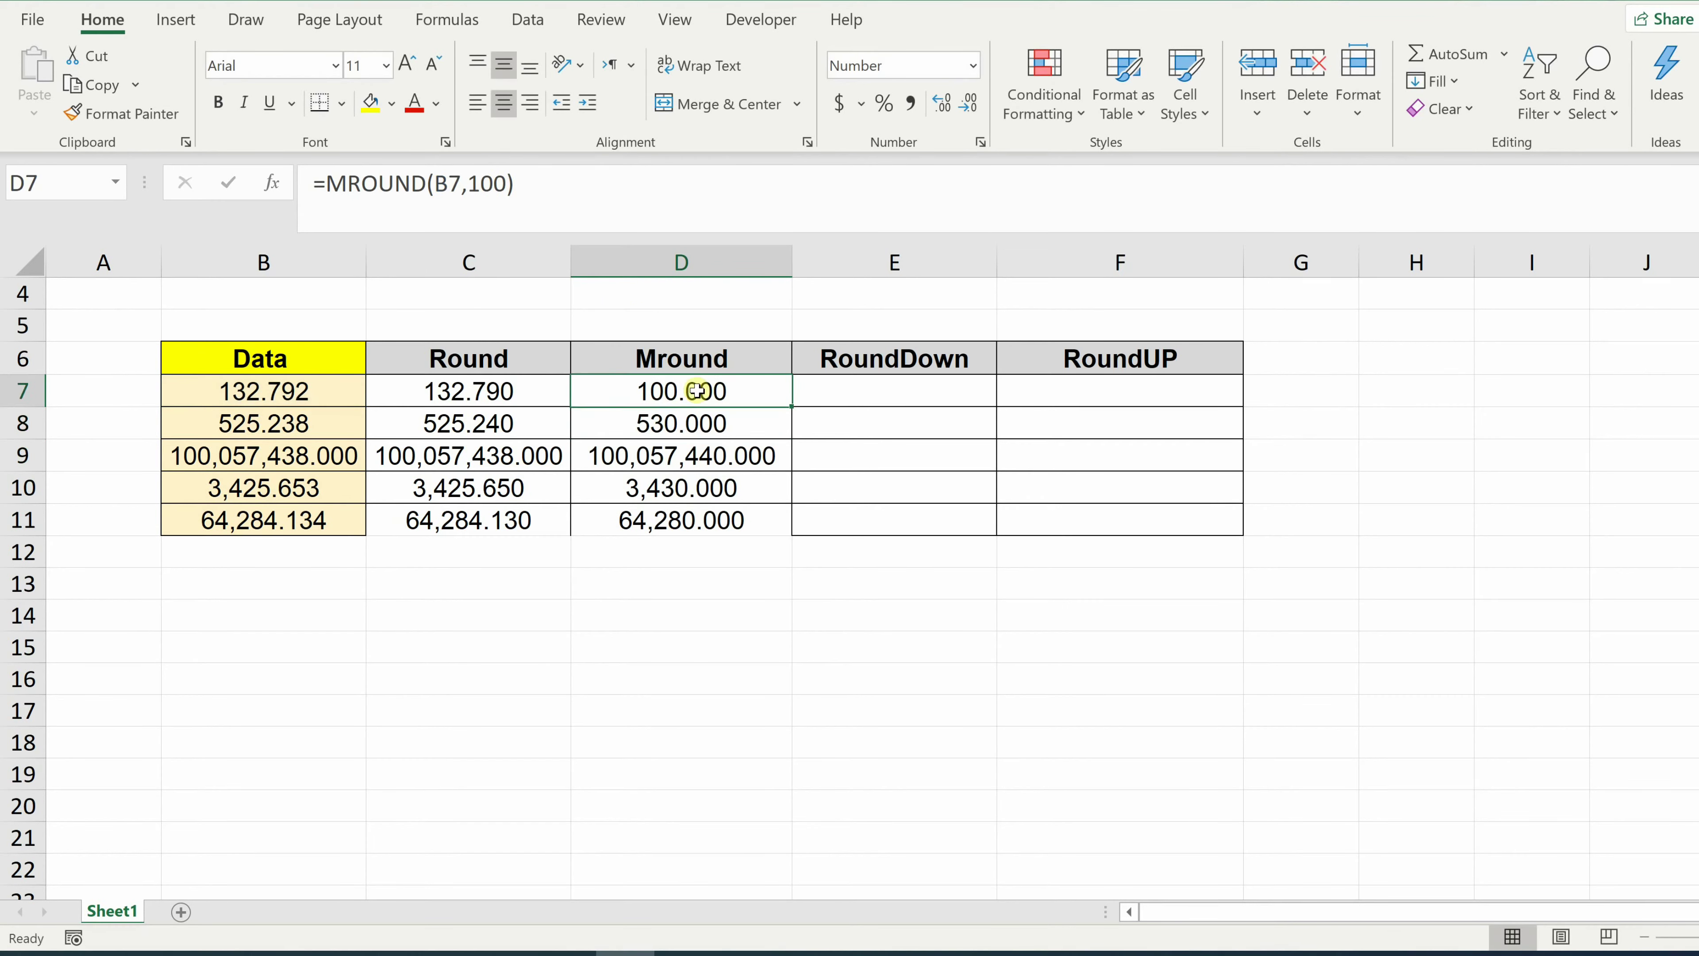
left_click_drag(792, 406, 659, 519)
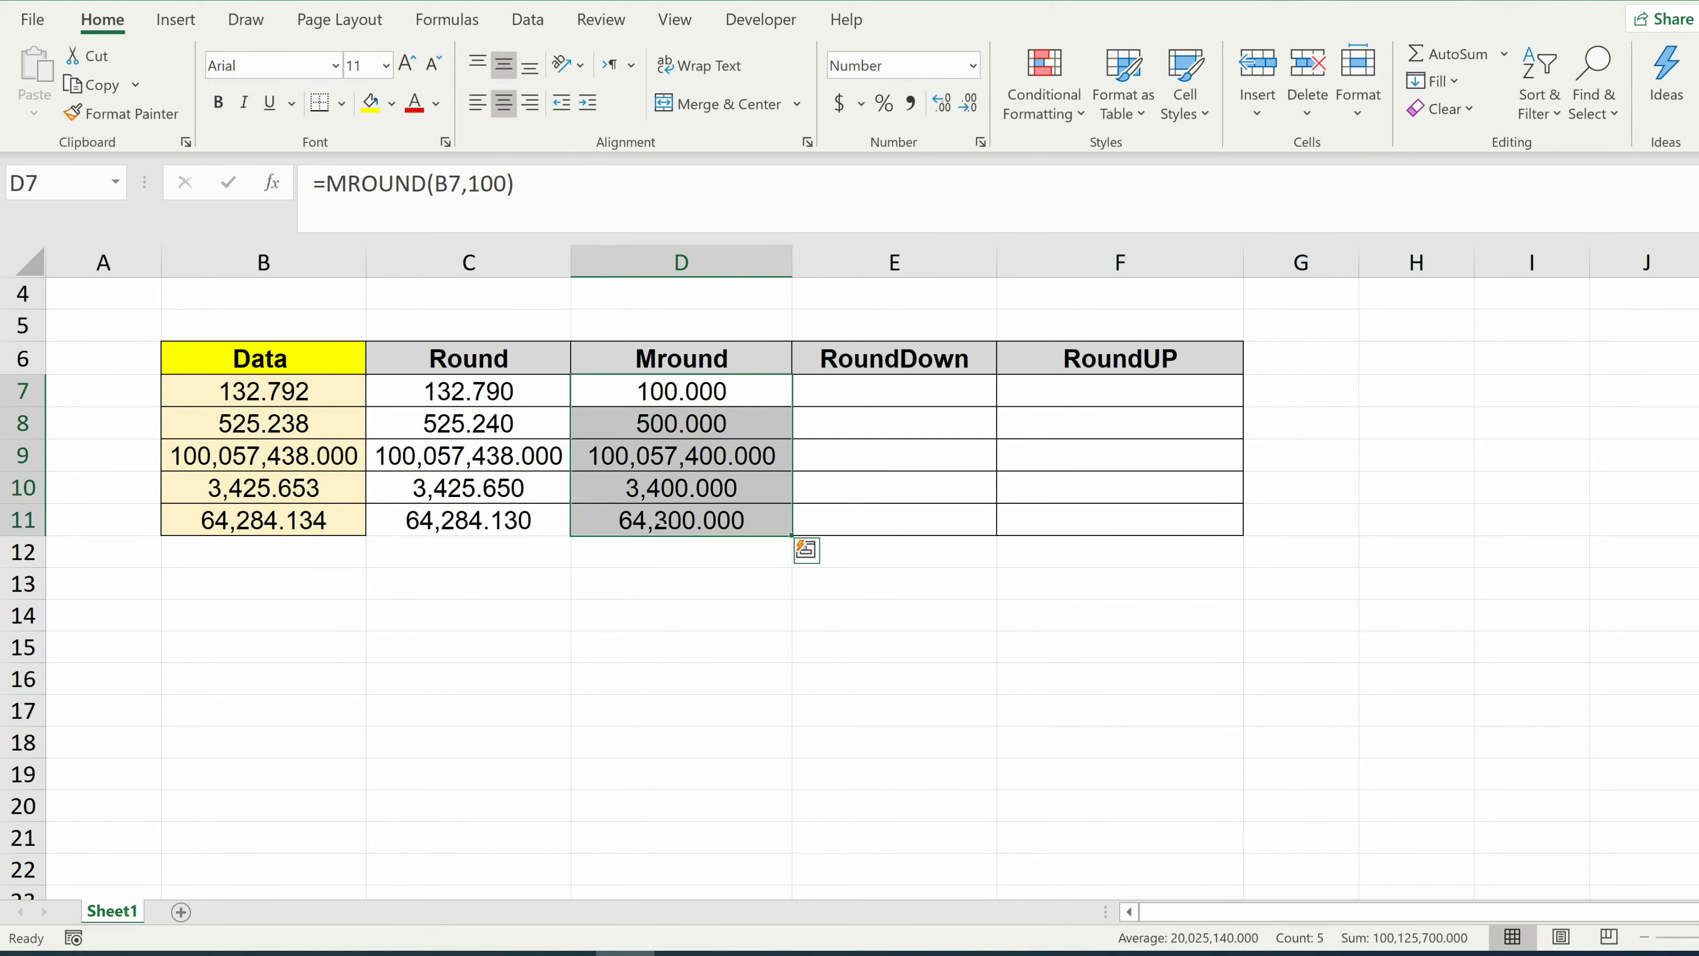
left_click(729, 398)
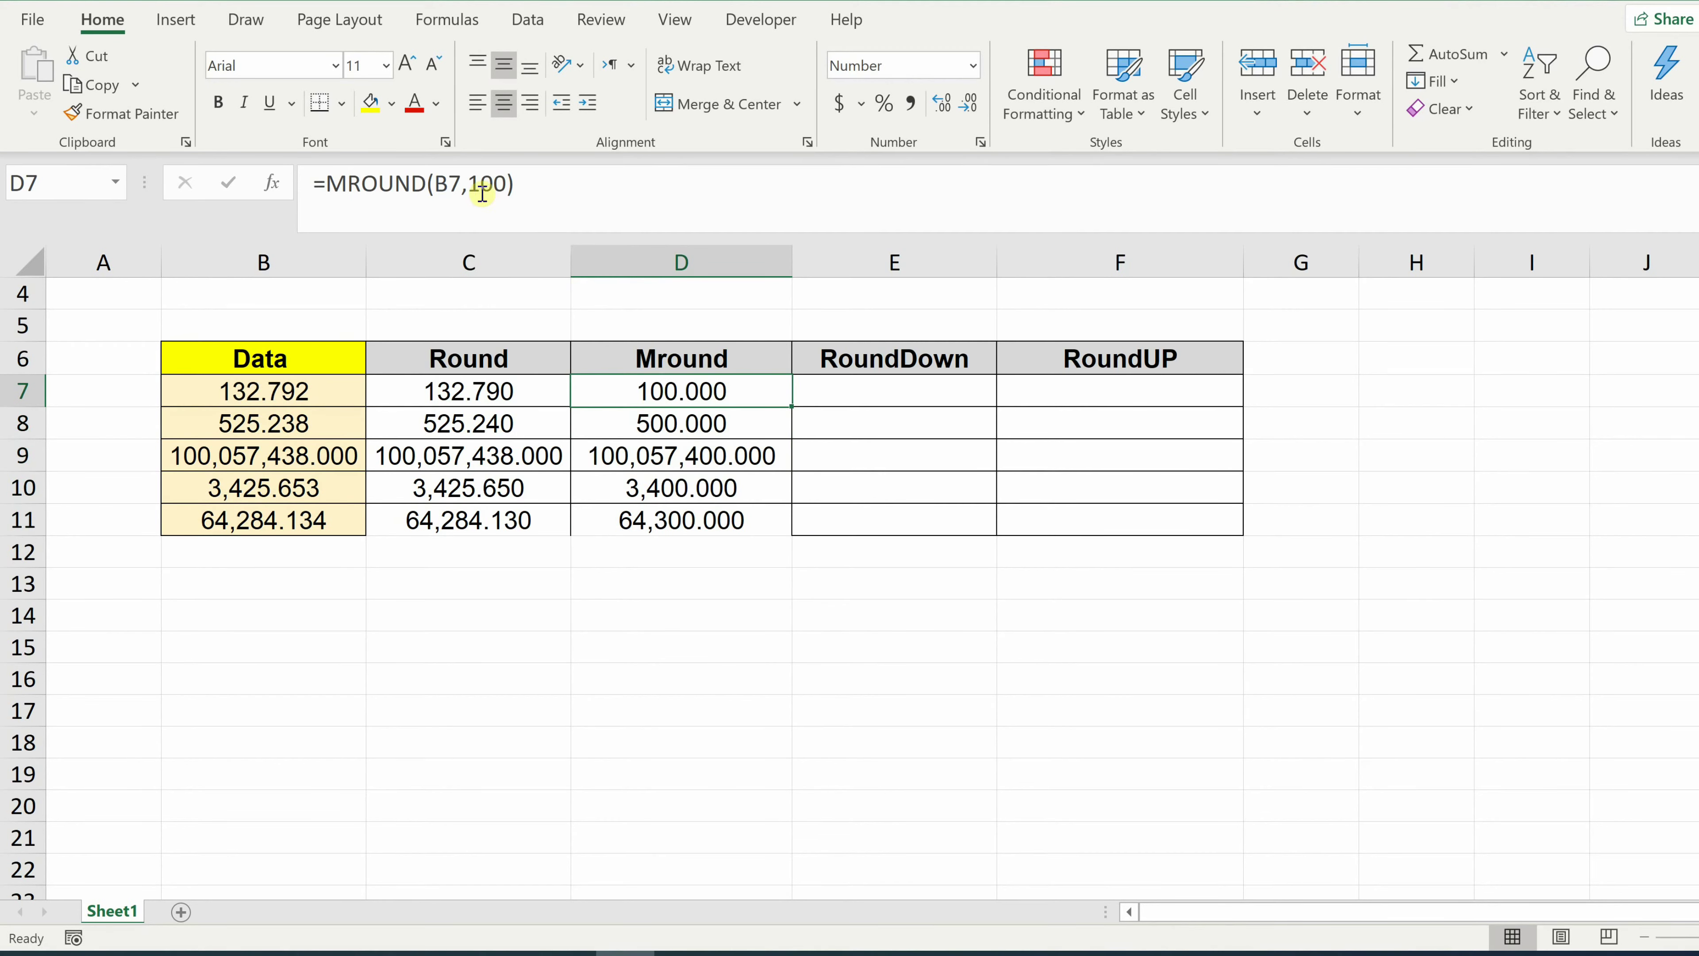
Step: Try negative multiples -100 and -10 in D7's MROUND, which return a #NUM! error
left_click(474, 182)
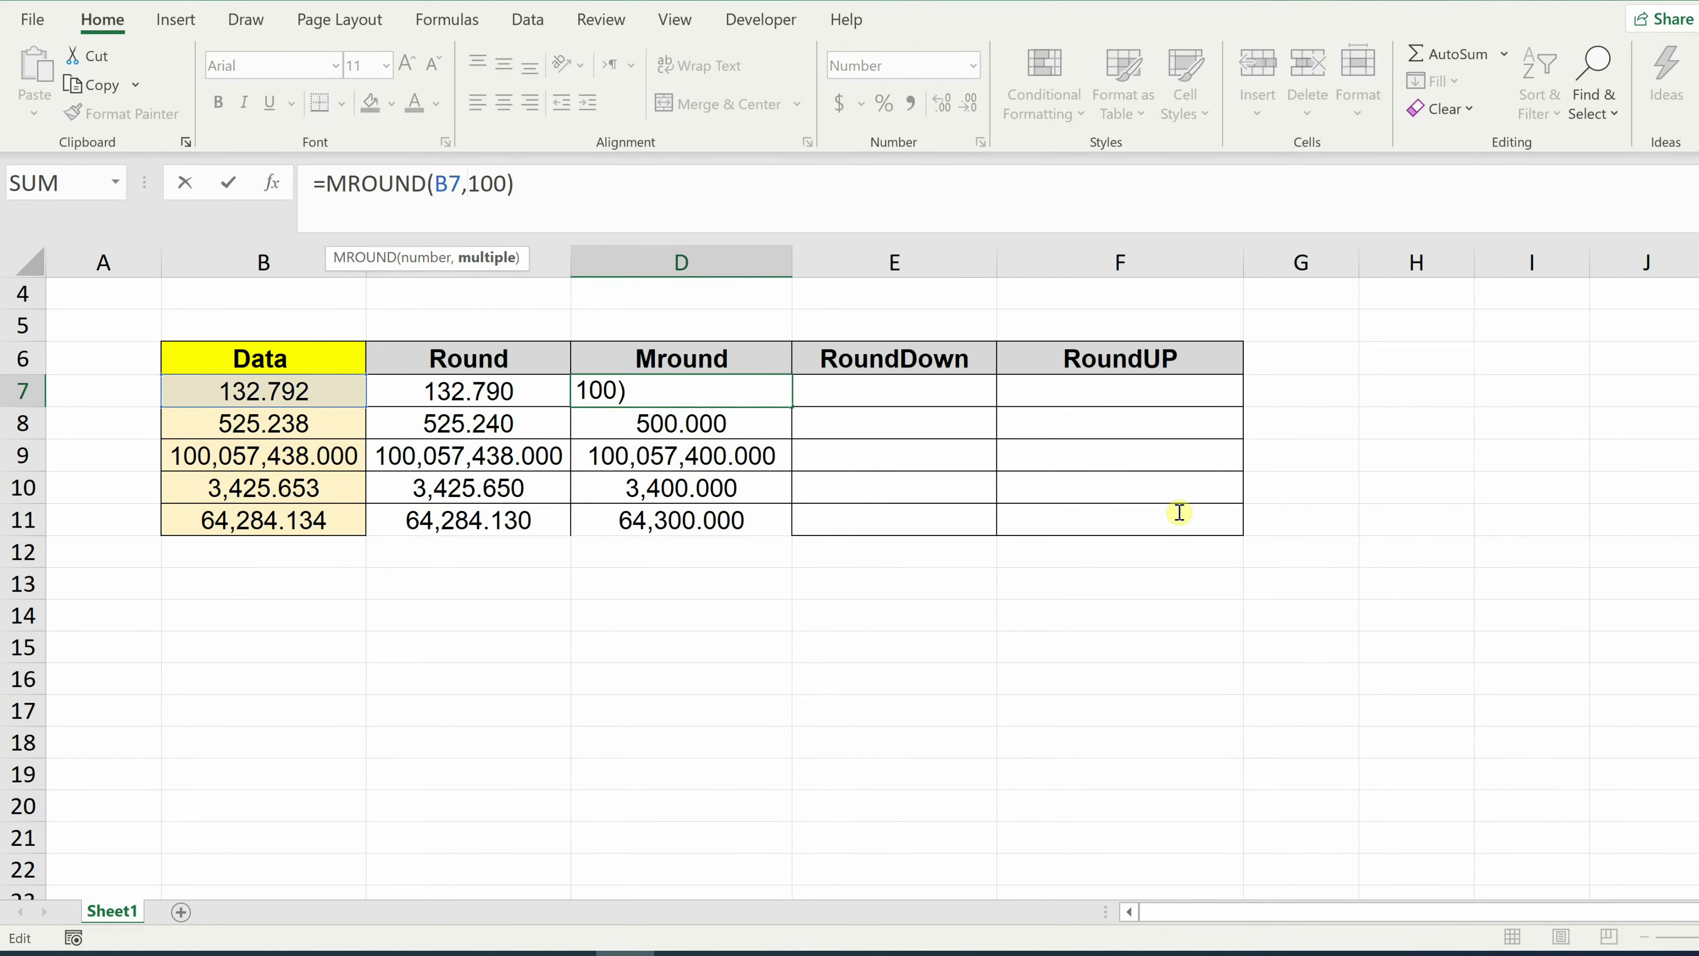
type("-")
key("Return")
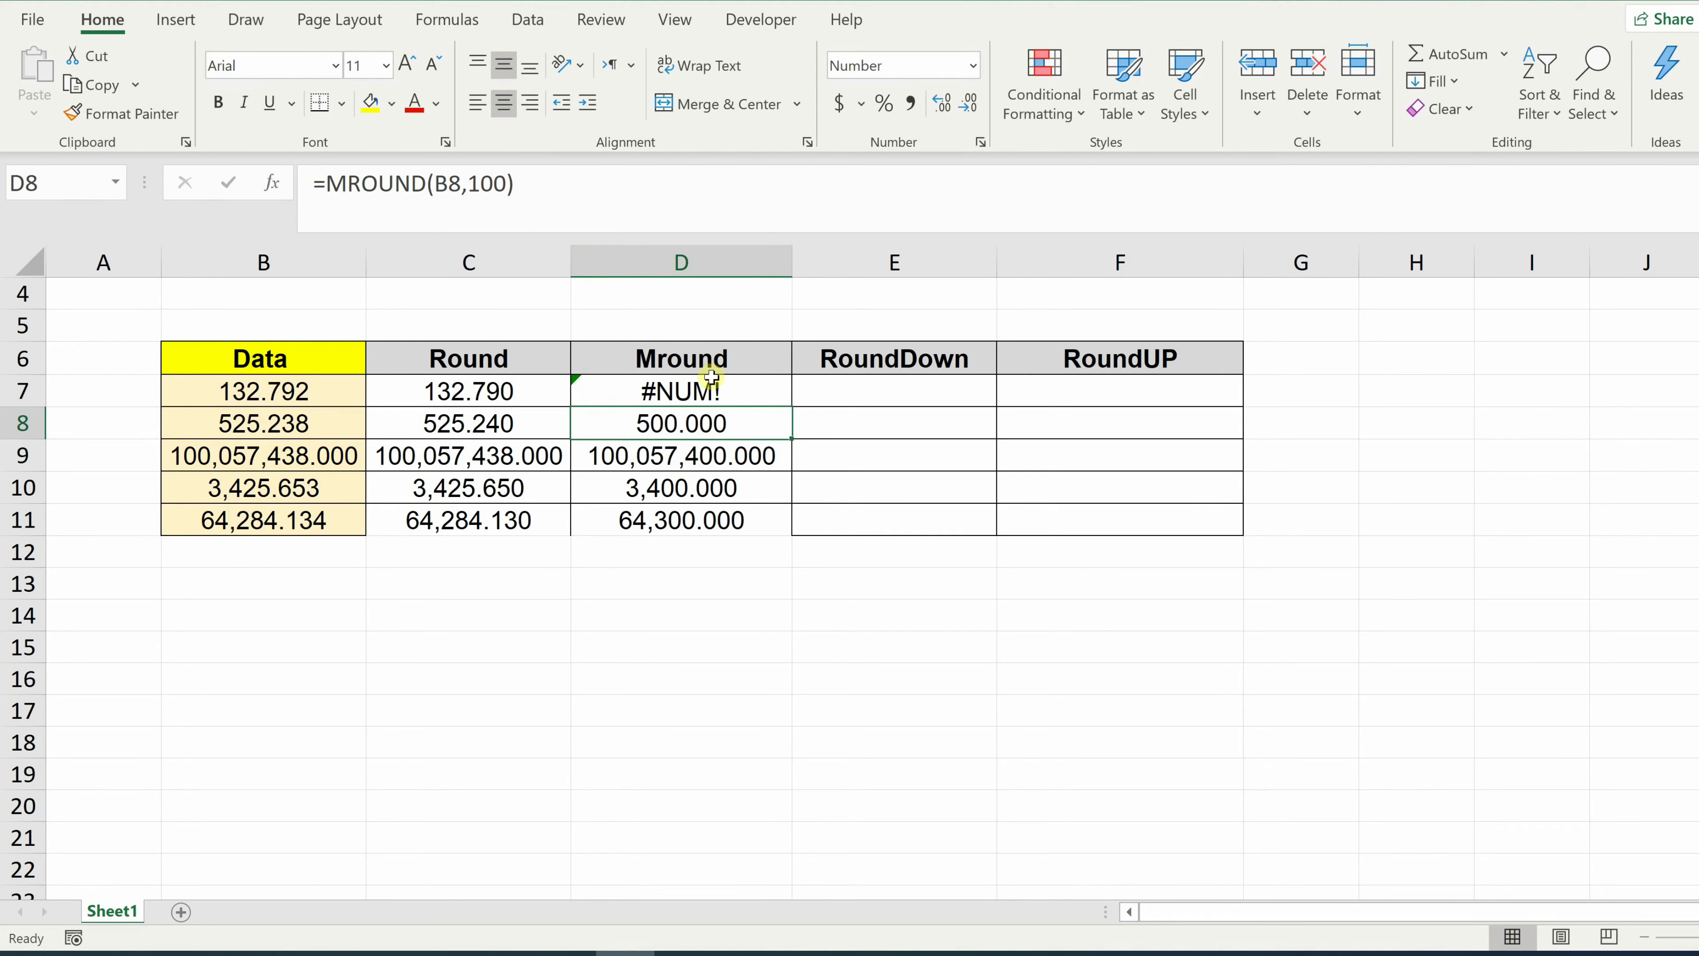
left_click(710, 385)
left_click(512, 180)
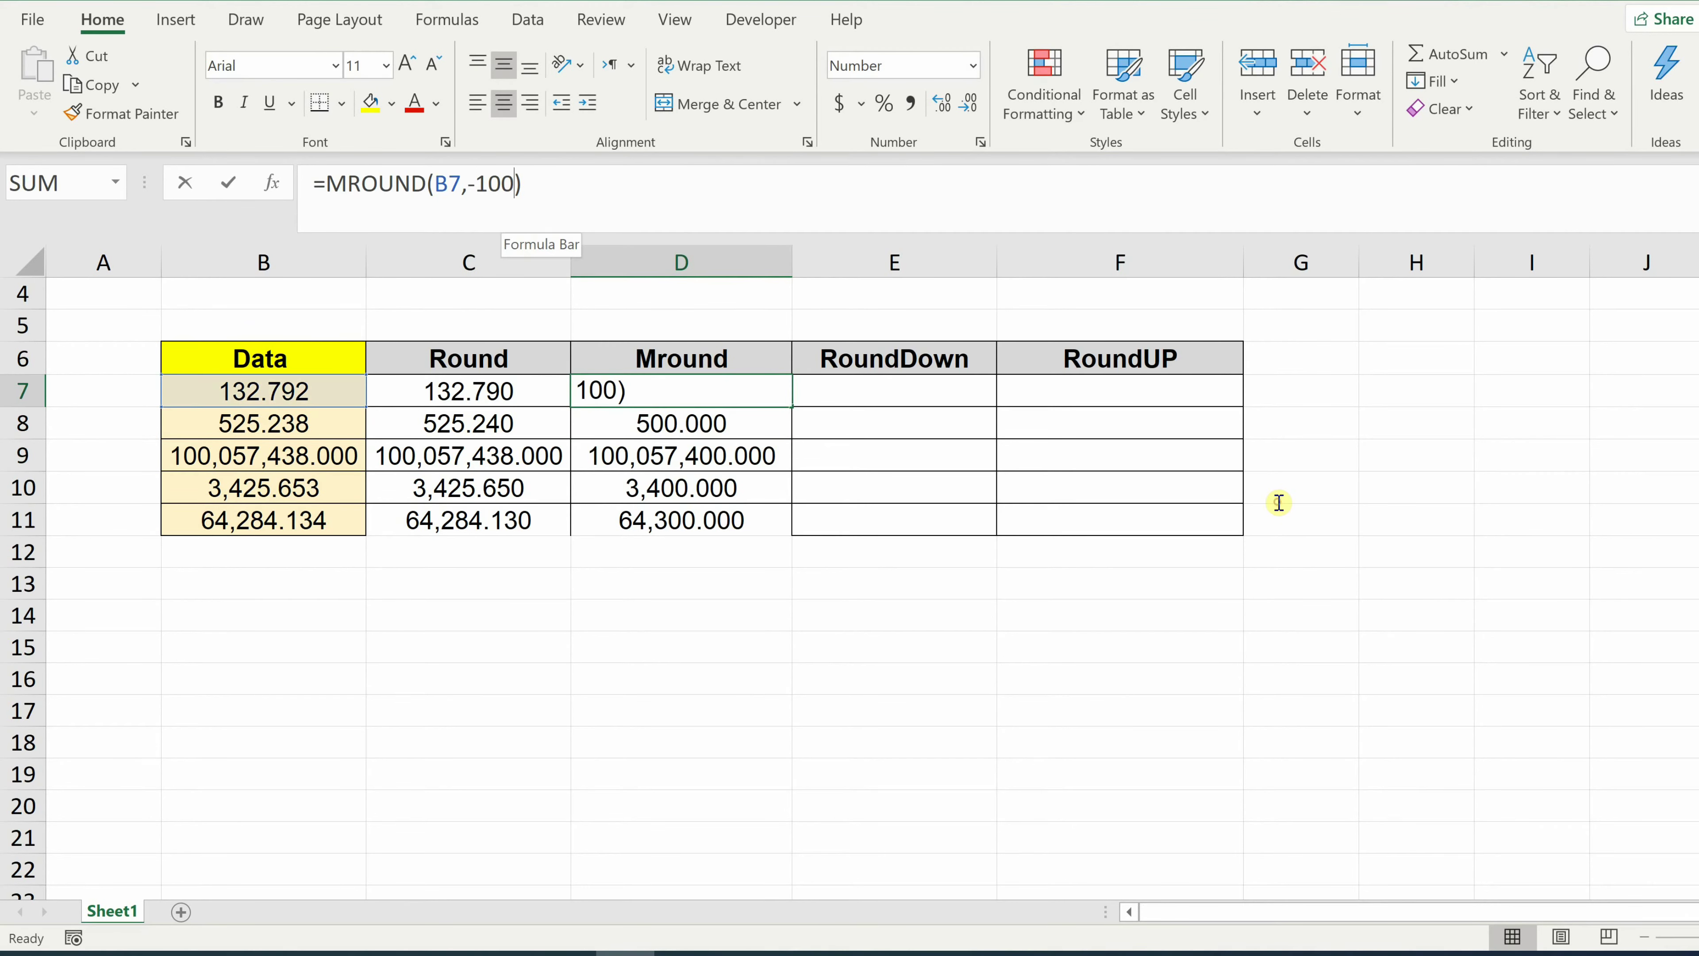
key("BackSpace")
key("Return")
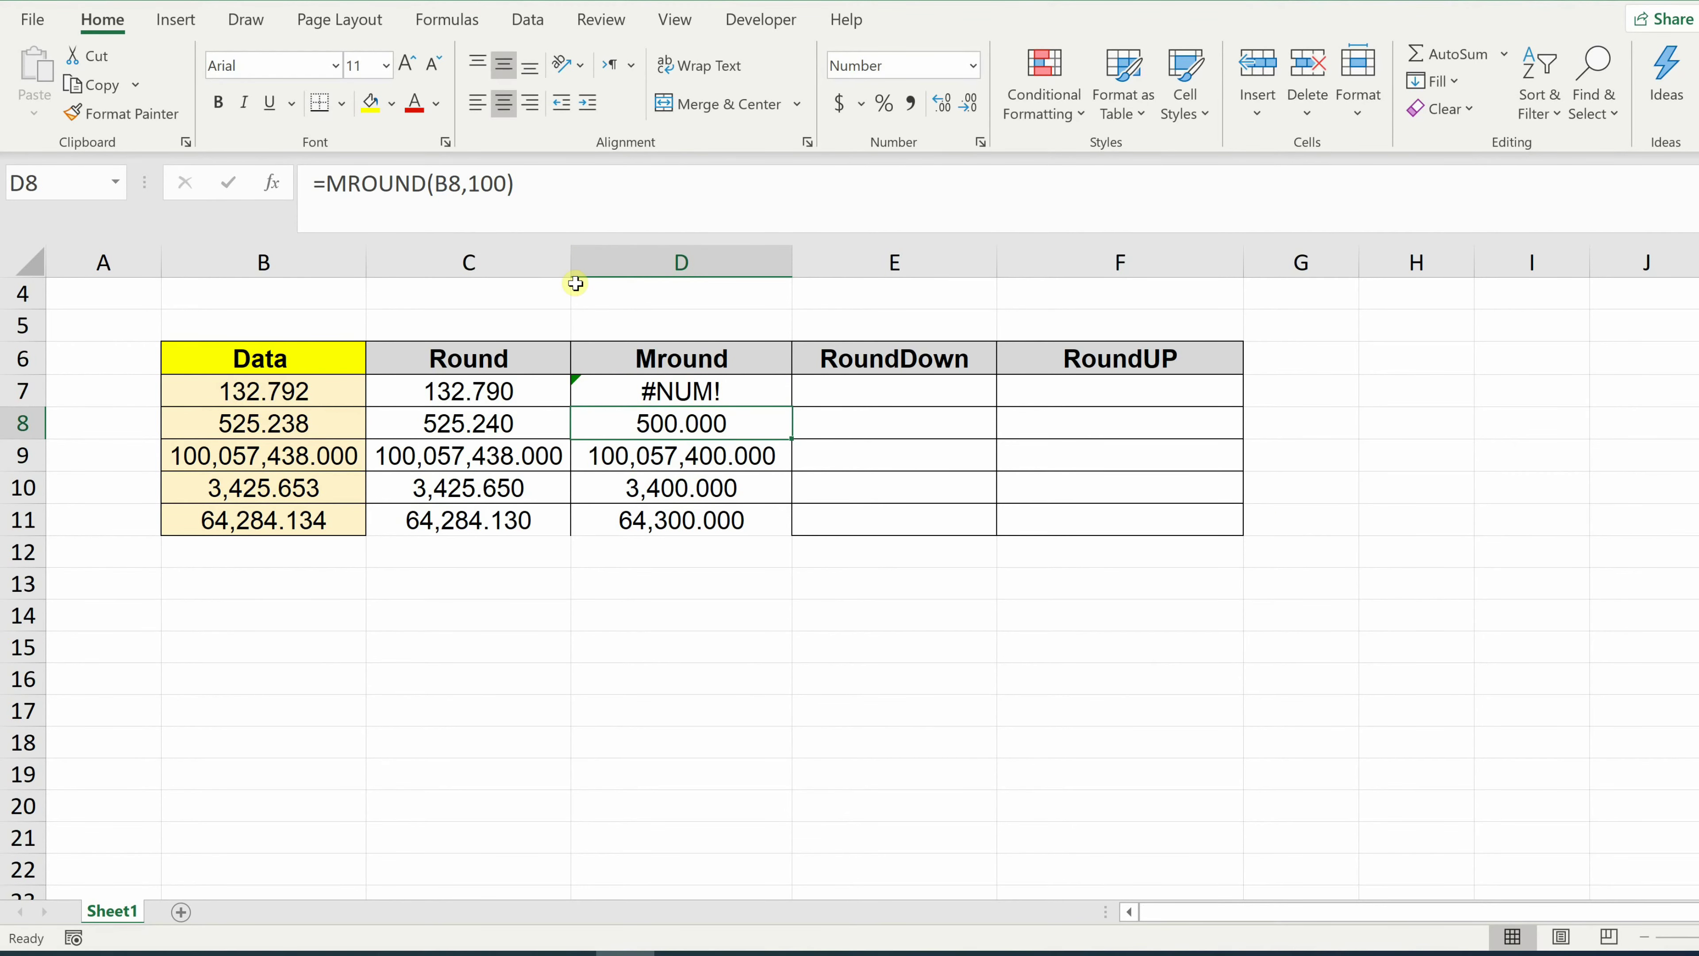
left_click(636, 391)
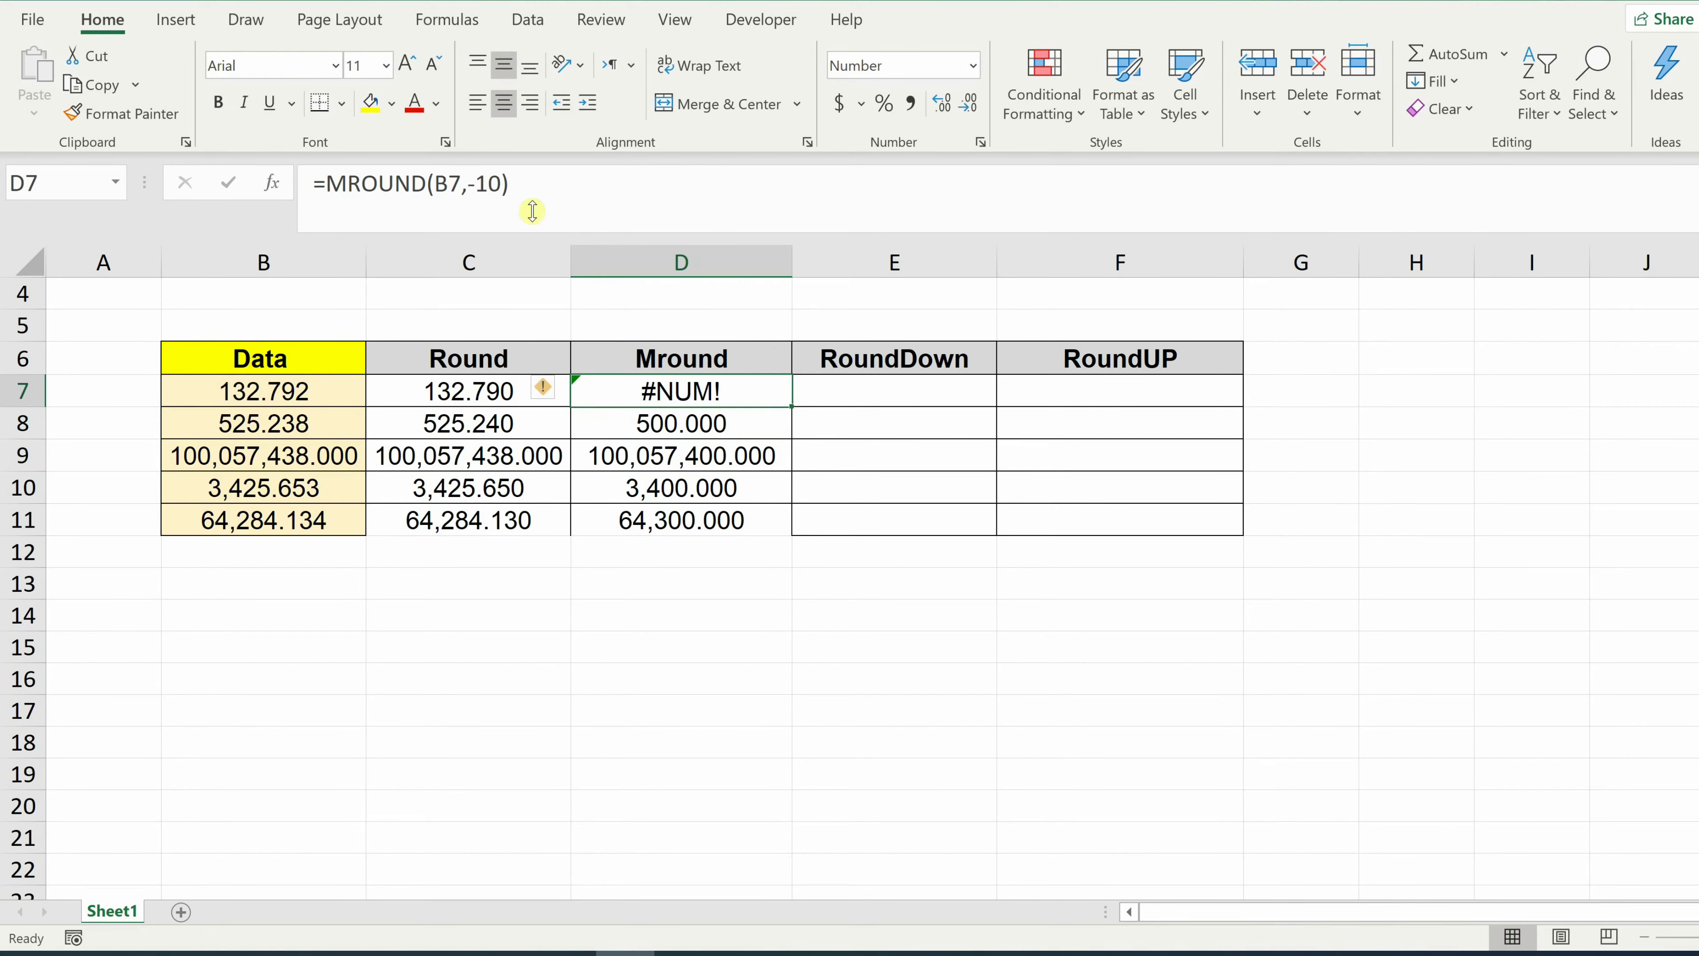
Step: Restore D7 to =MROUND(B7,100) and refill D8:D11
left_click(475, 183)
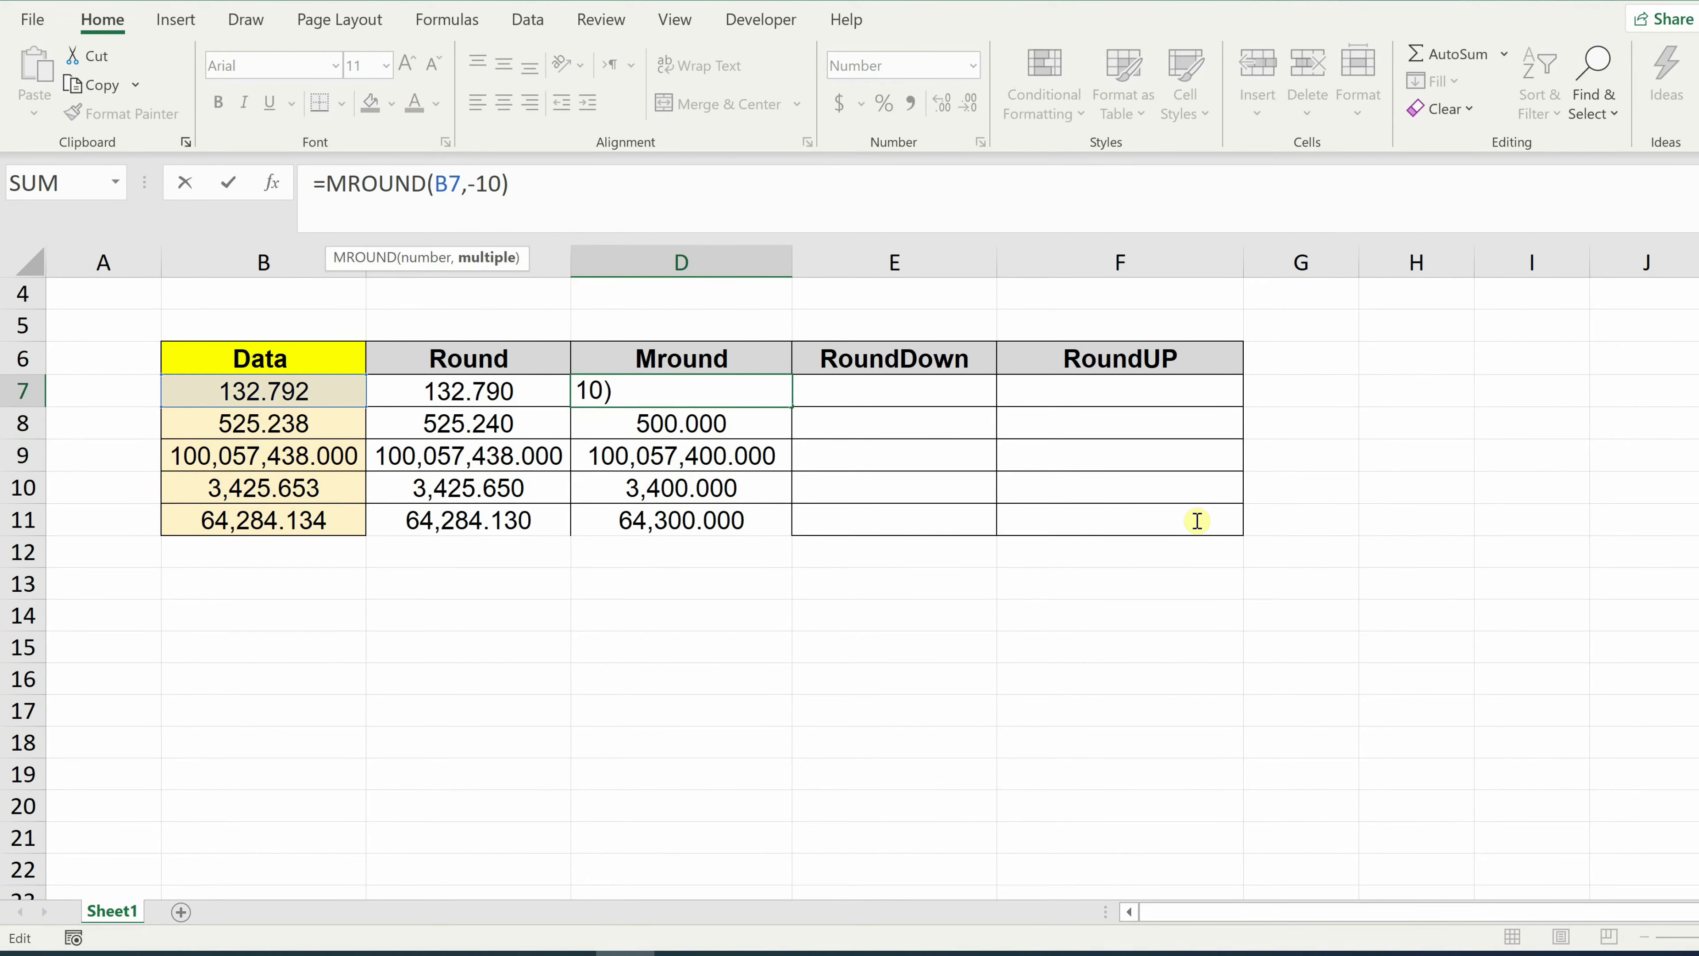
key("BackSpace")
type("0")
key("Return")
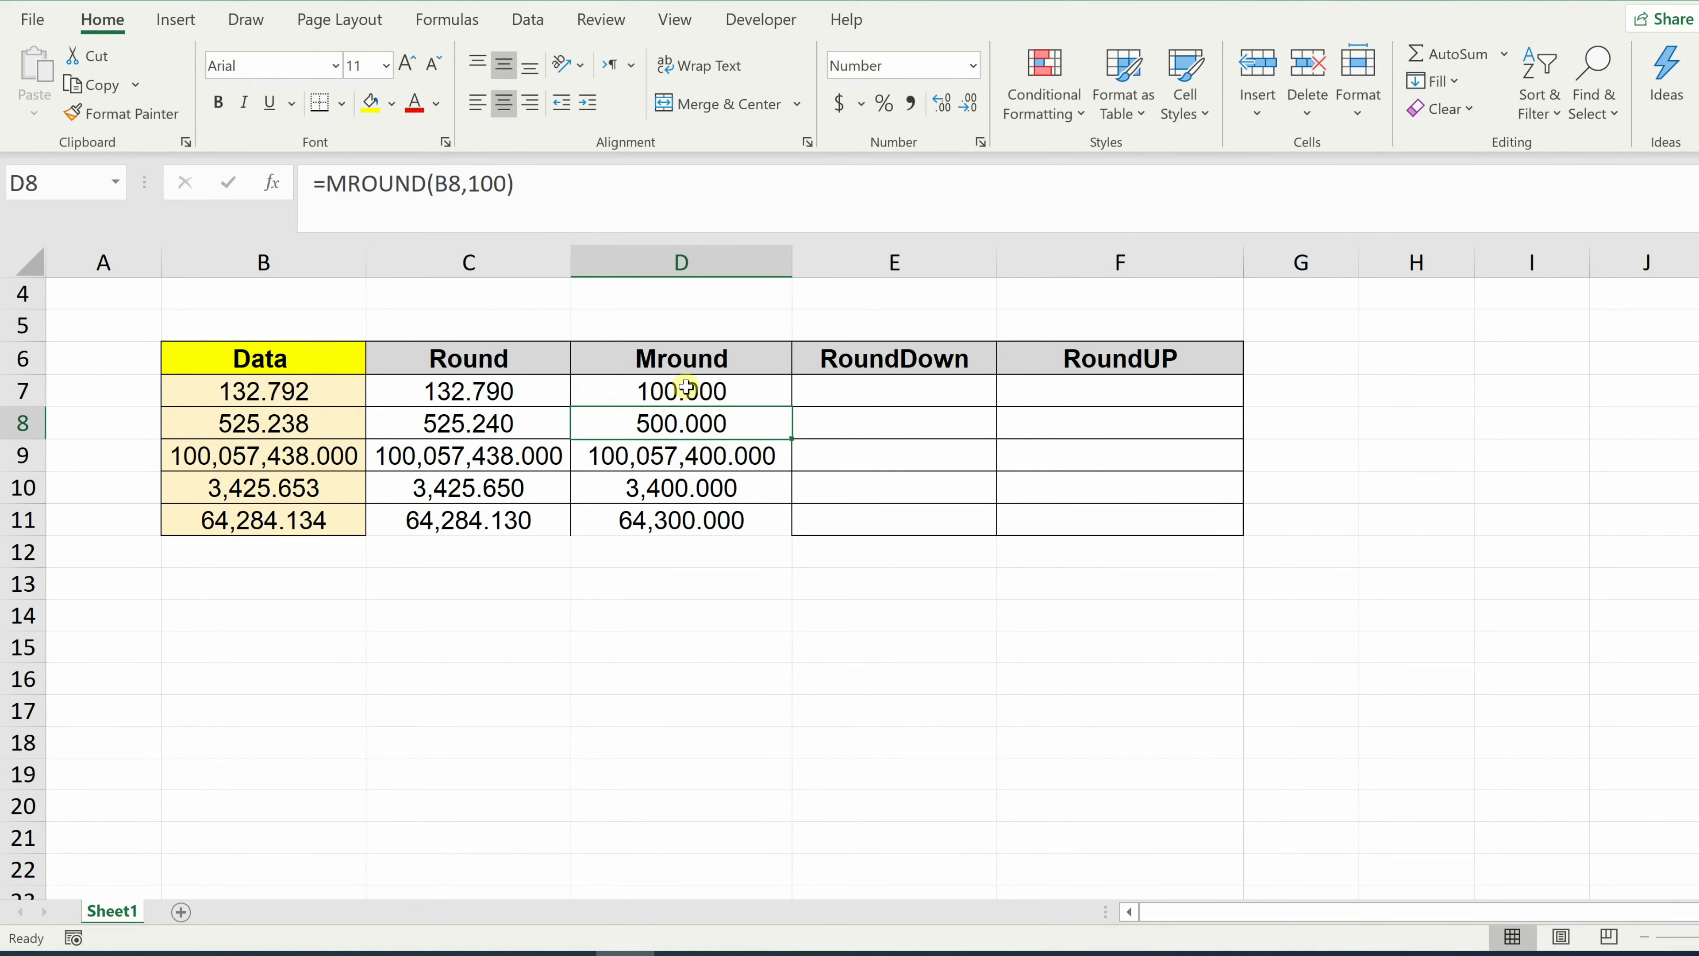
left_click(685, 389)
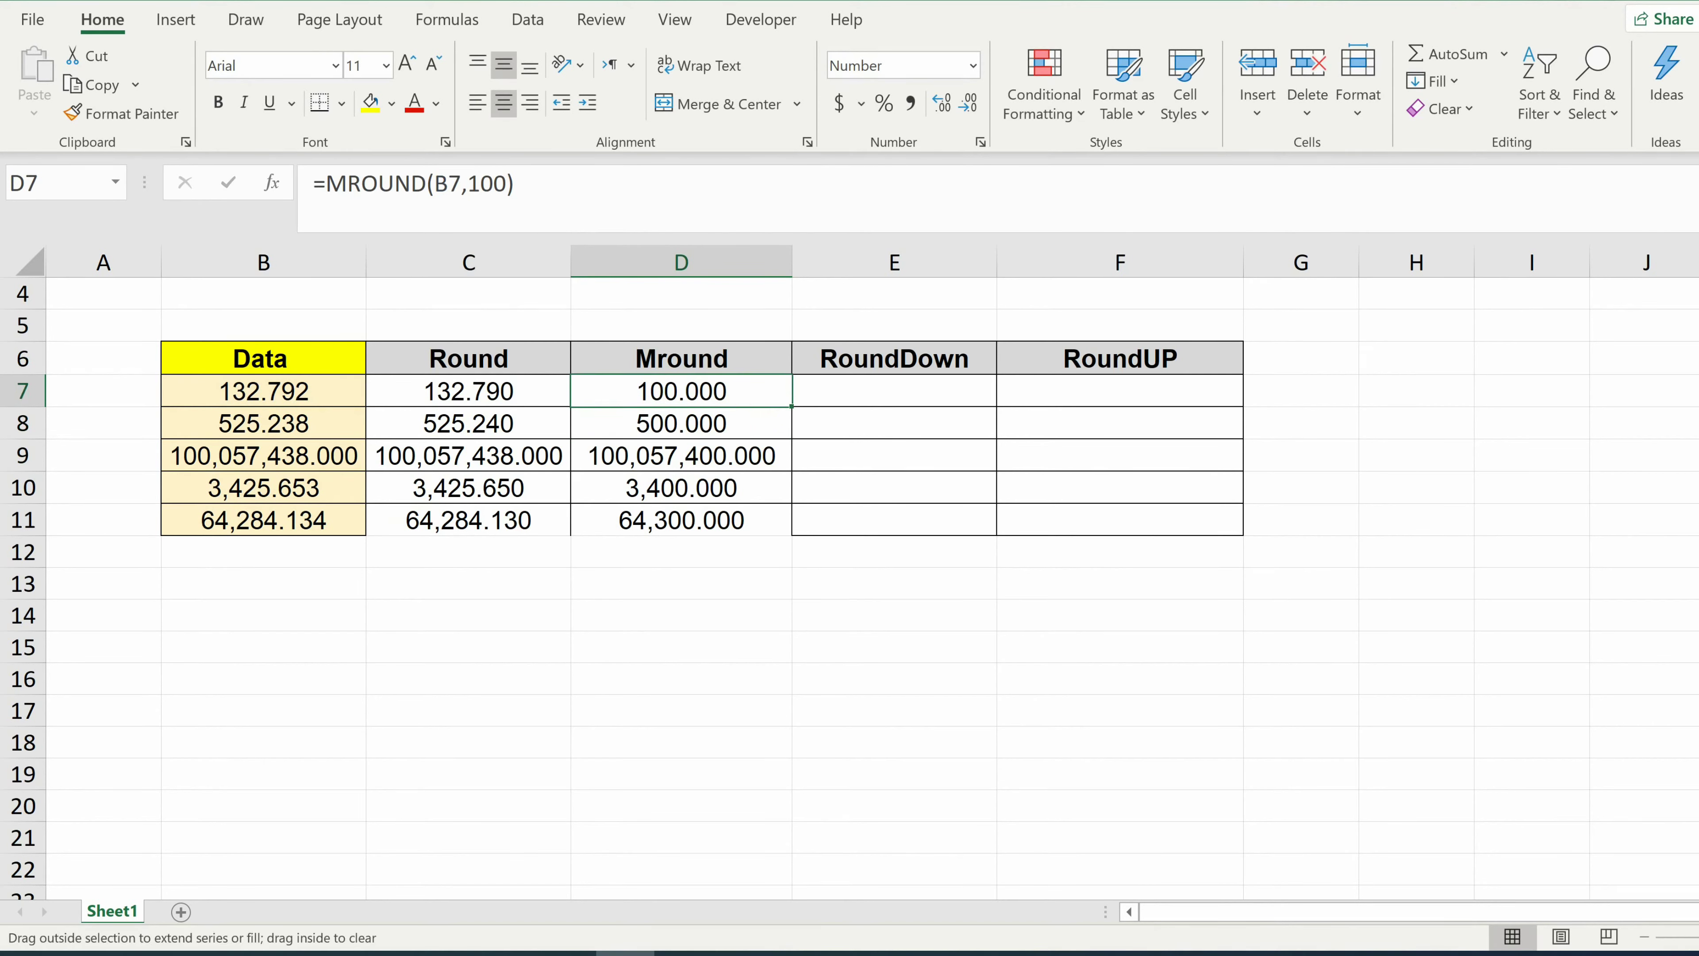
double_click(791, 406)
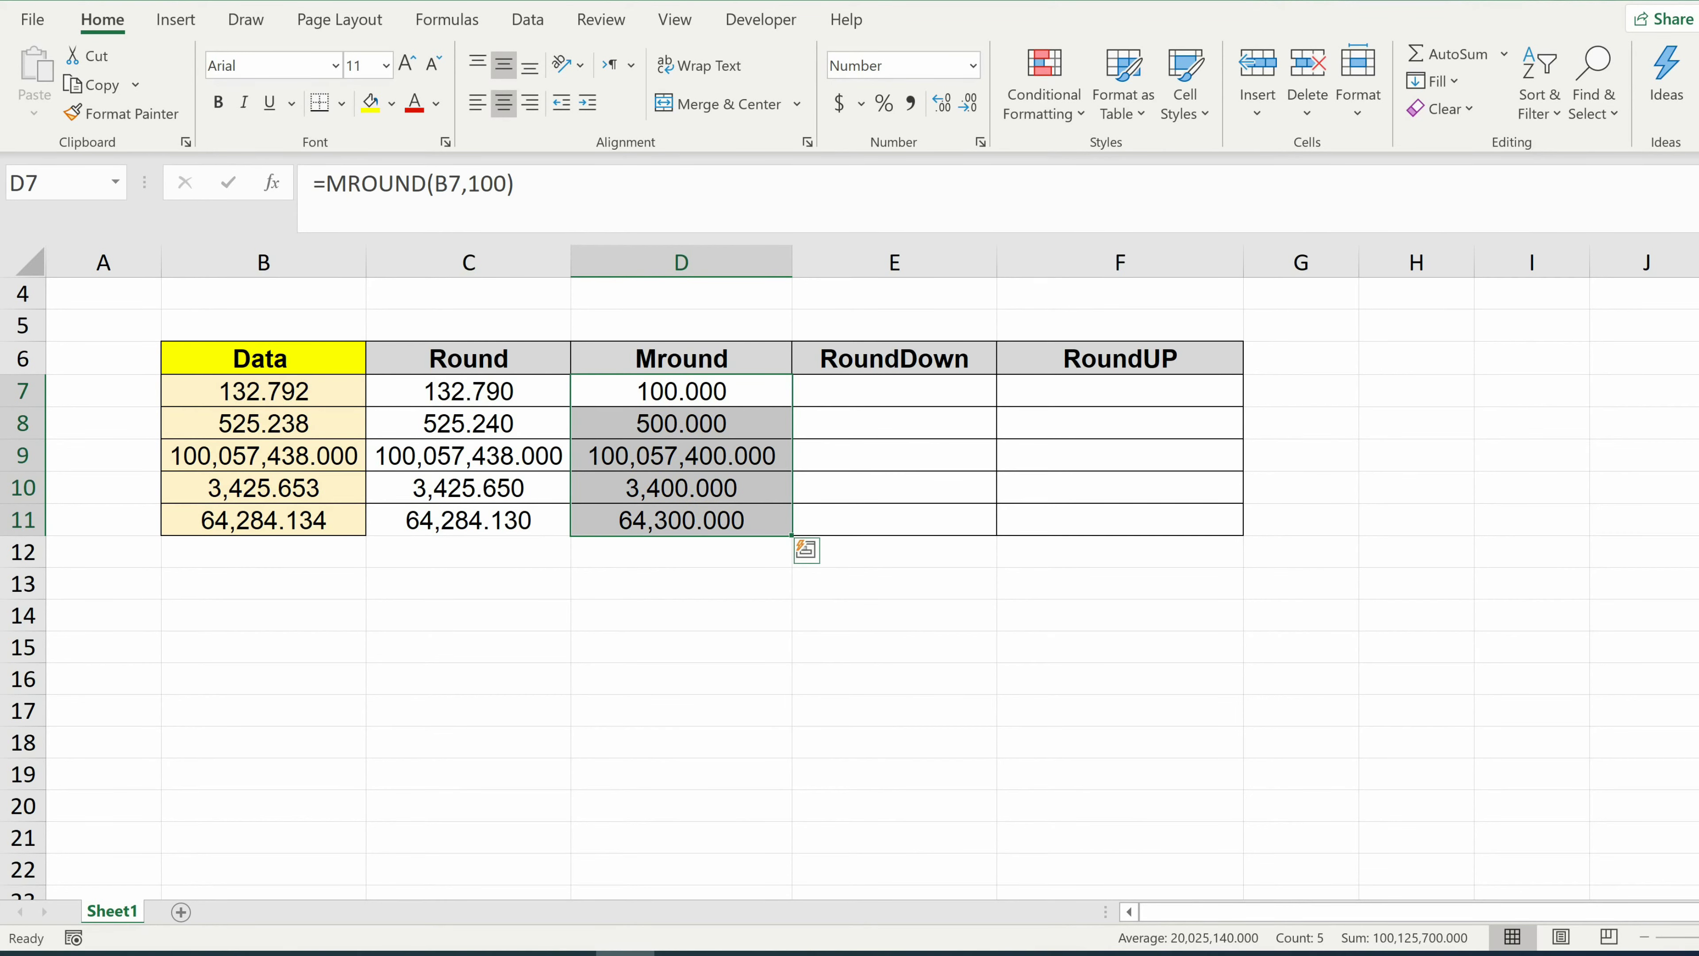
left_click(844, 388)
Step: Enter =ROUNDDOWN(B7,-1) in E7 and fill it down through E11
type("=")
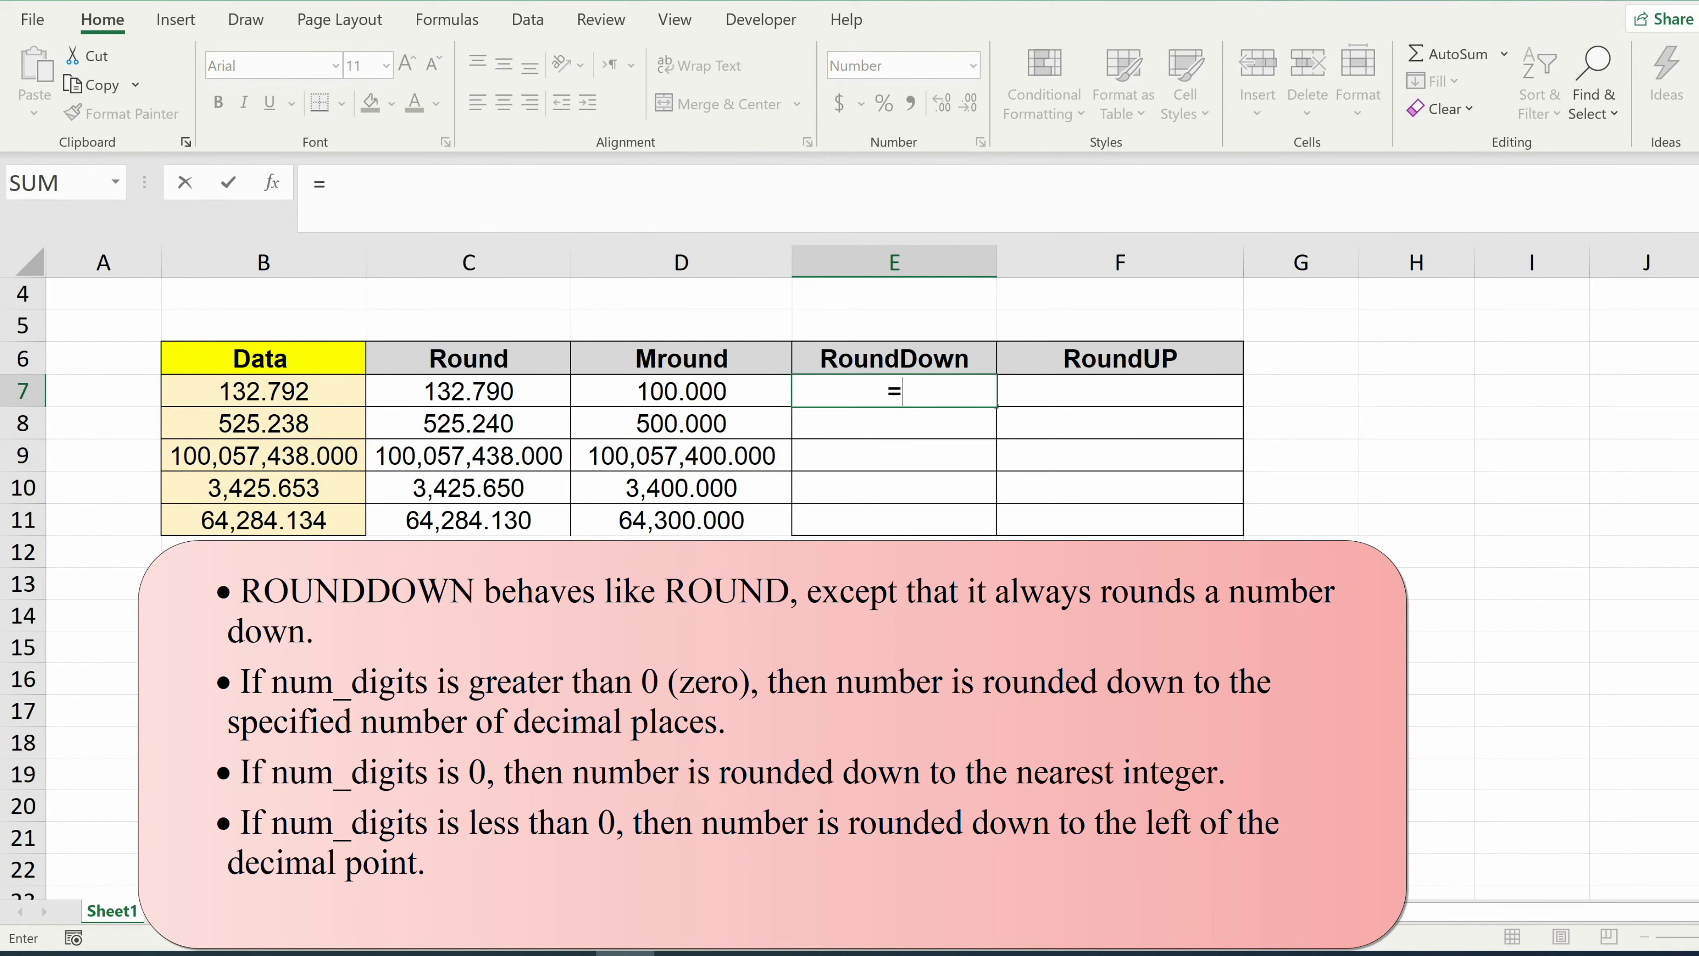
type("roundd")
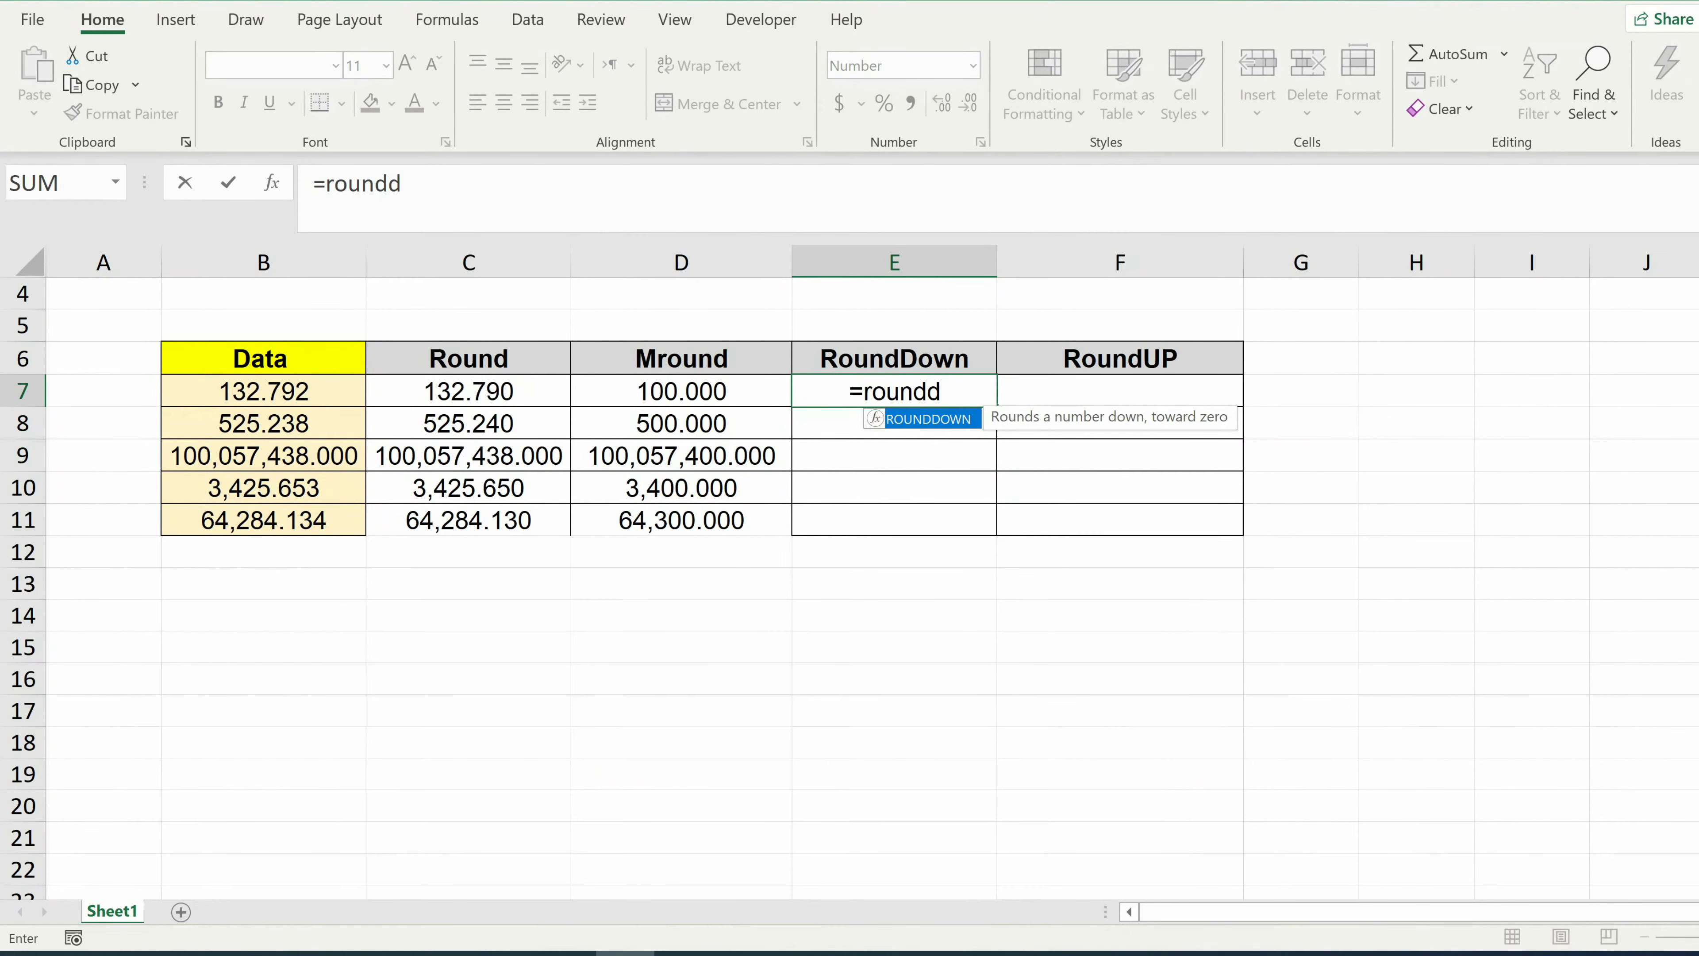
double_click(928, 418)
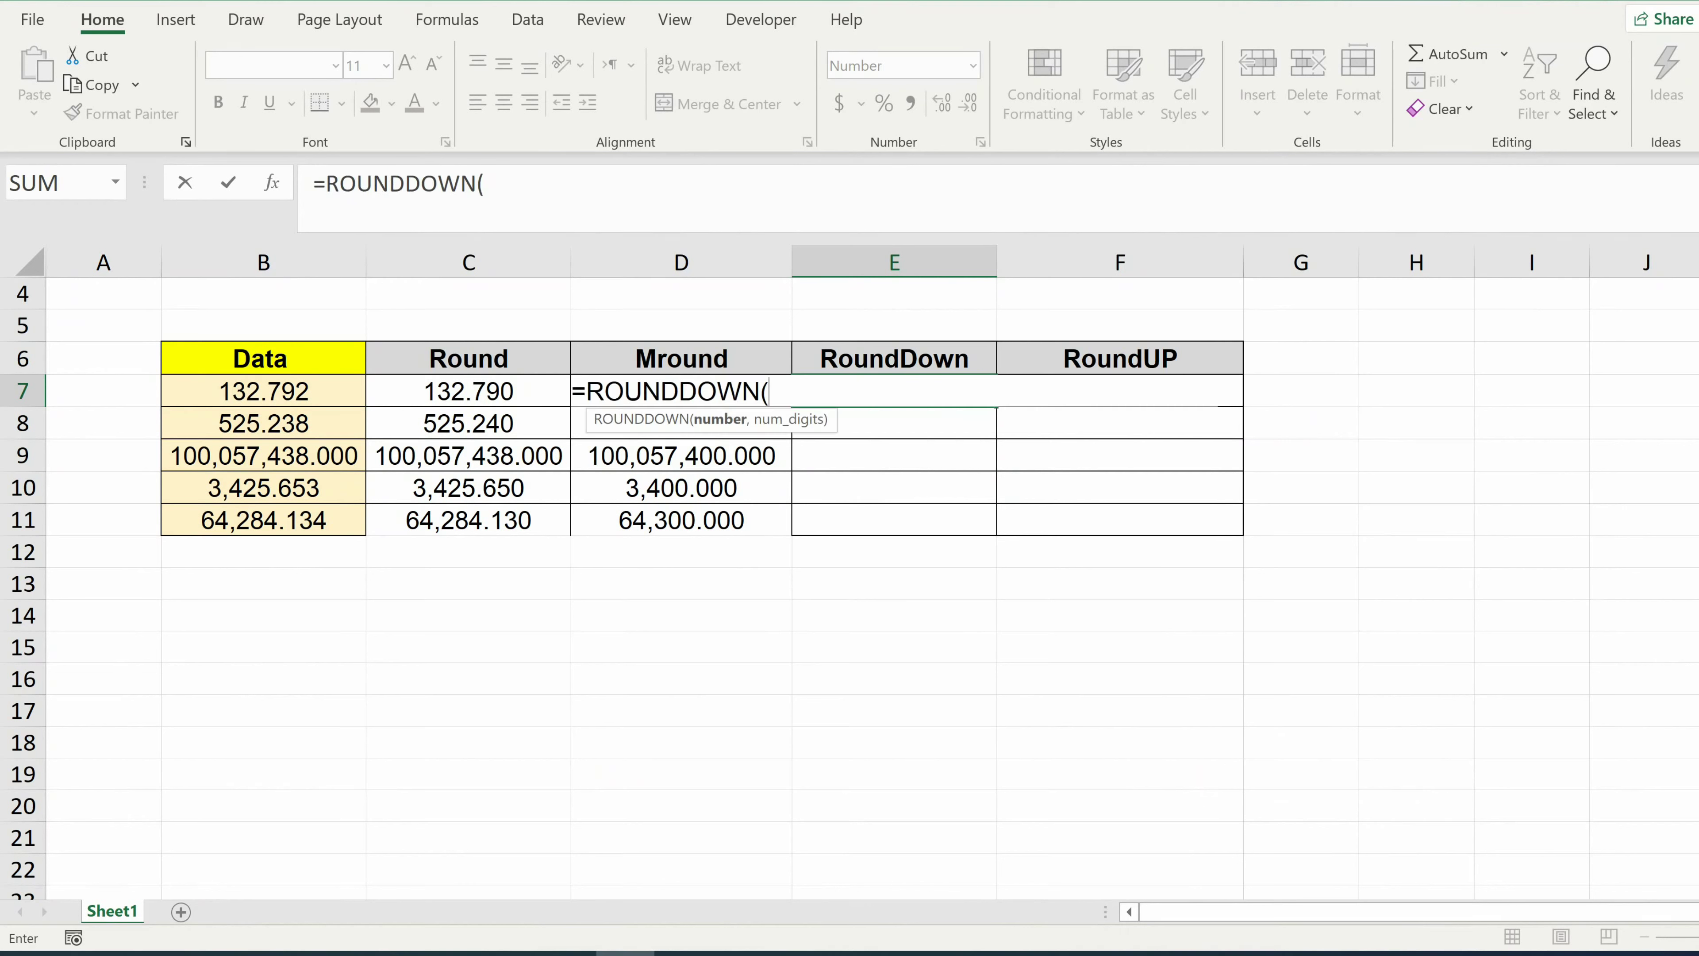
left_click(304, 392)
type(",-1")
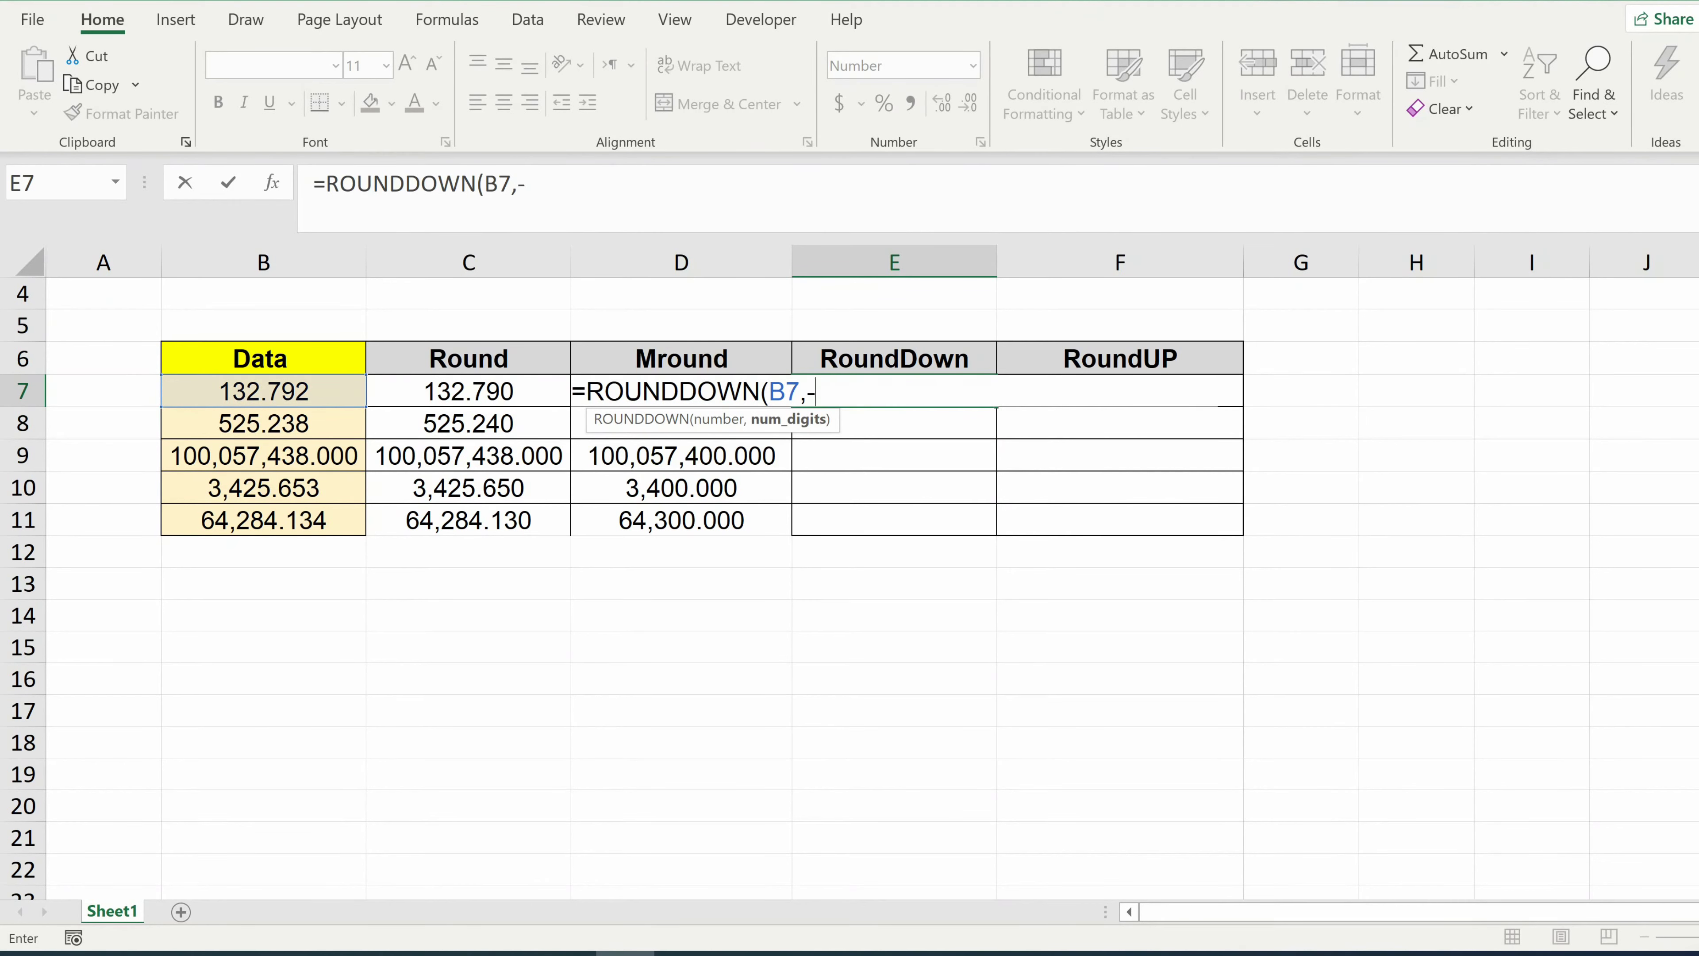
type(")")
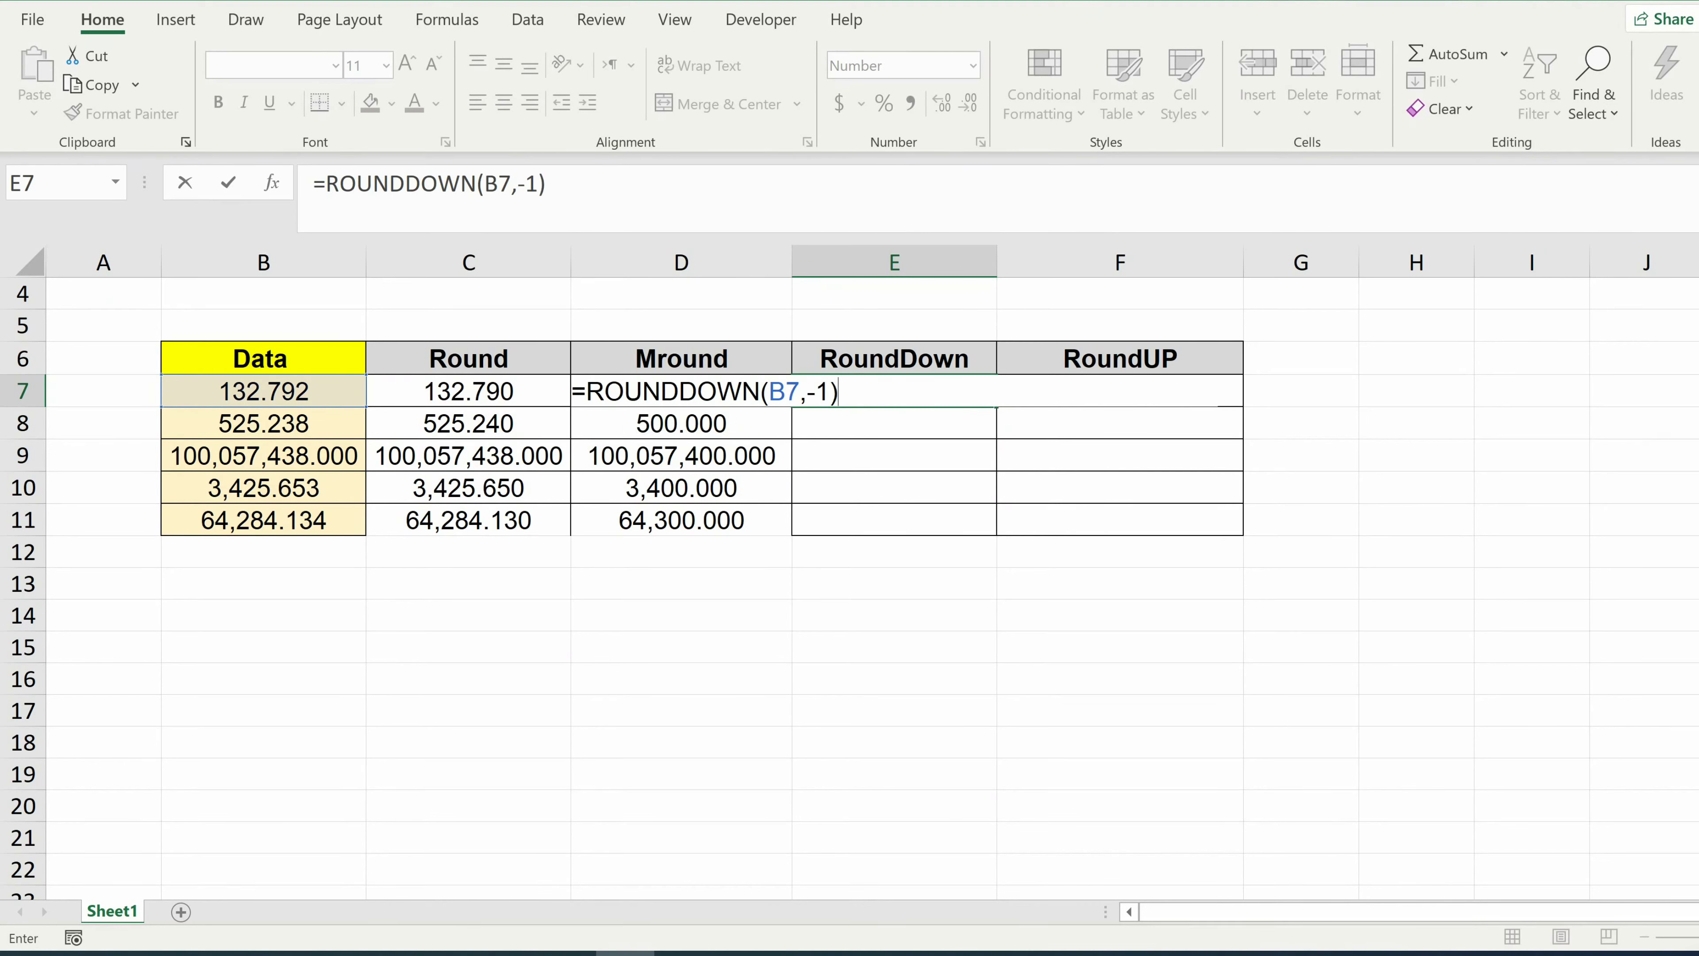
key("Return")
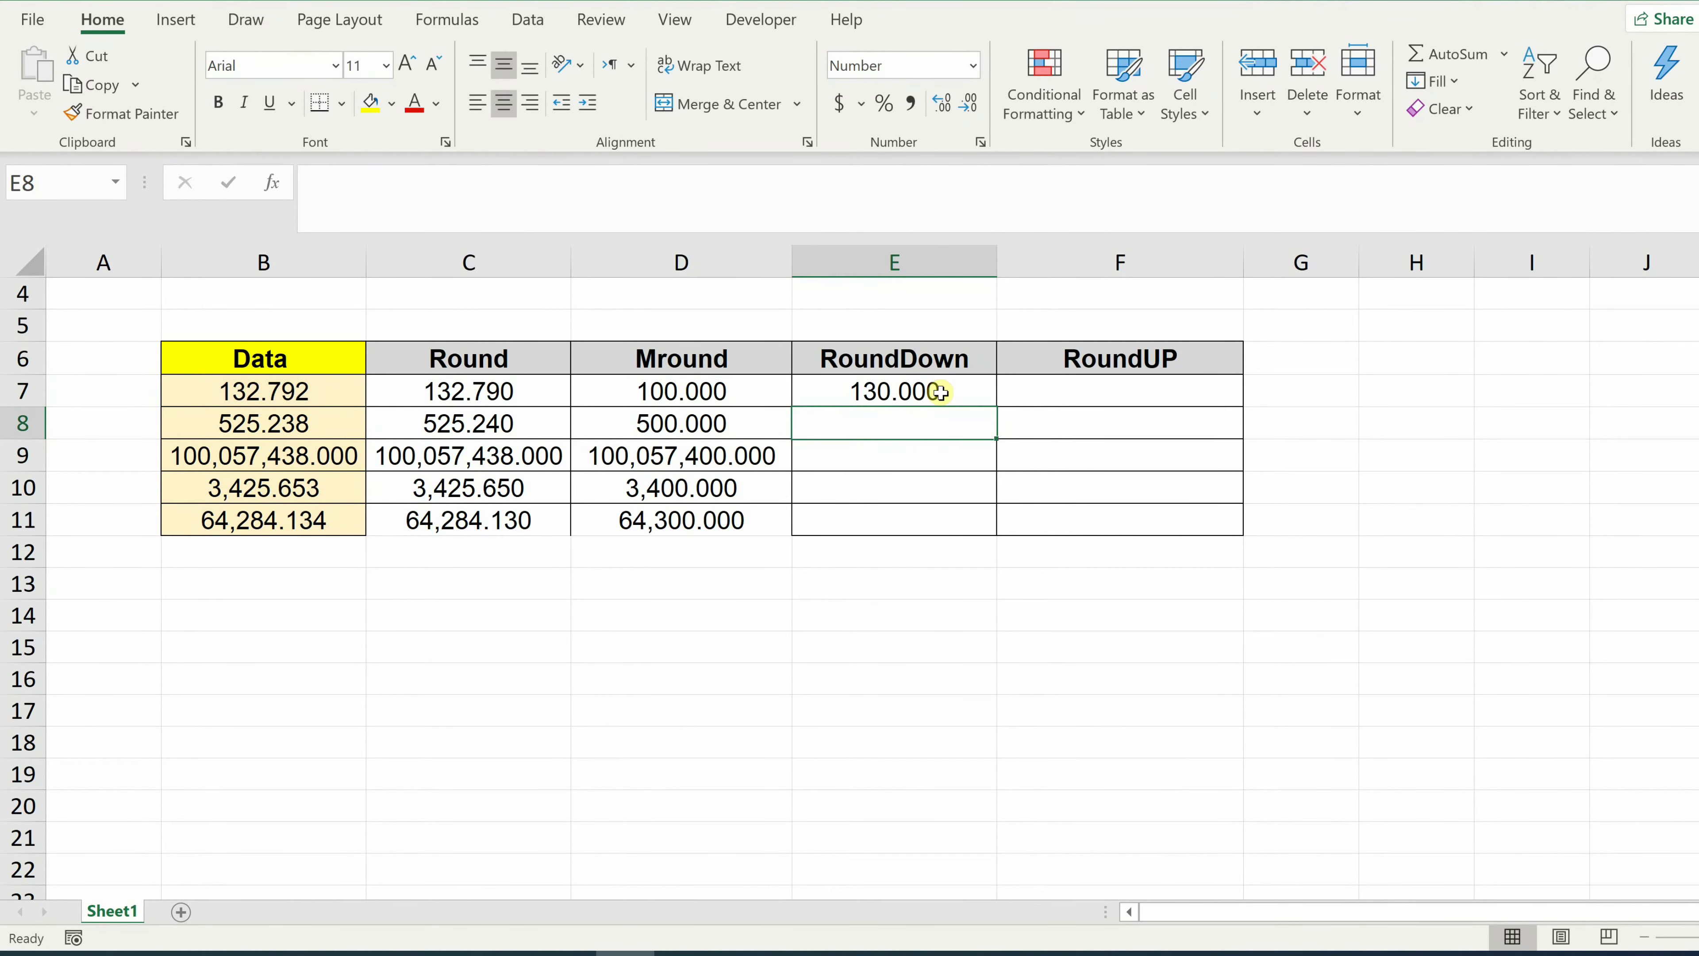
left_click(954, 396)
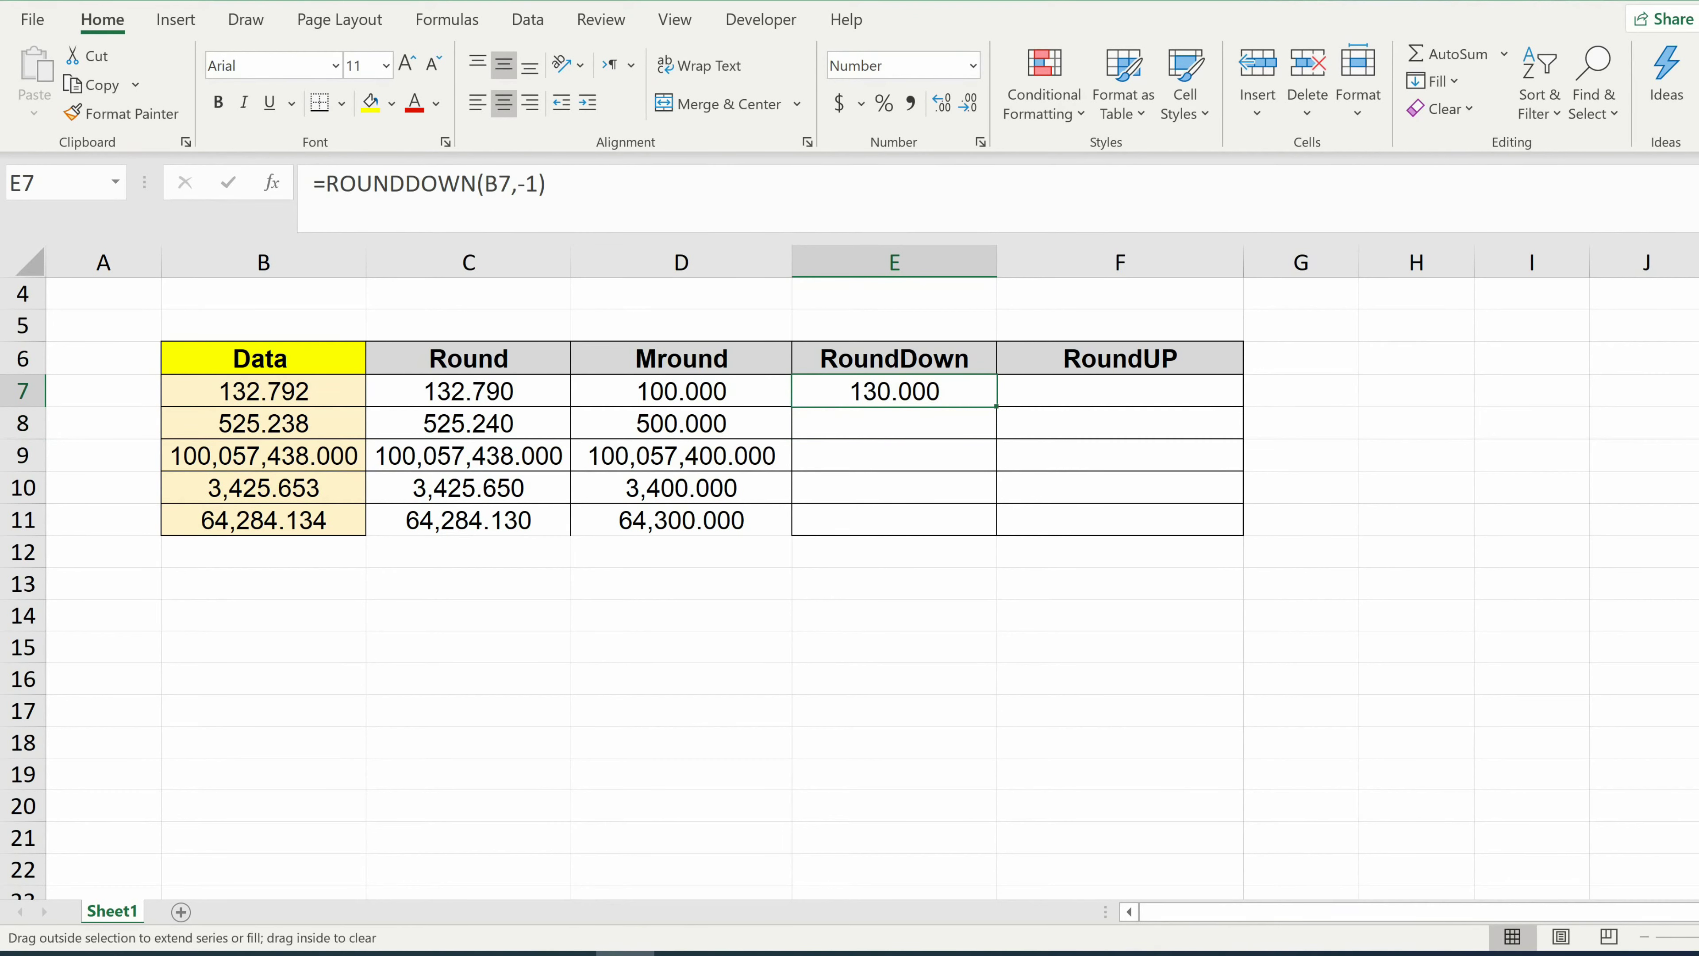
left_click_drag(997, 406, 997, 529)
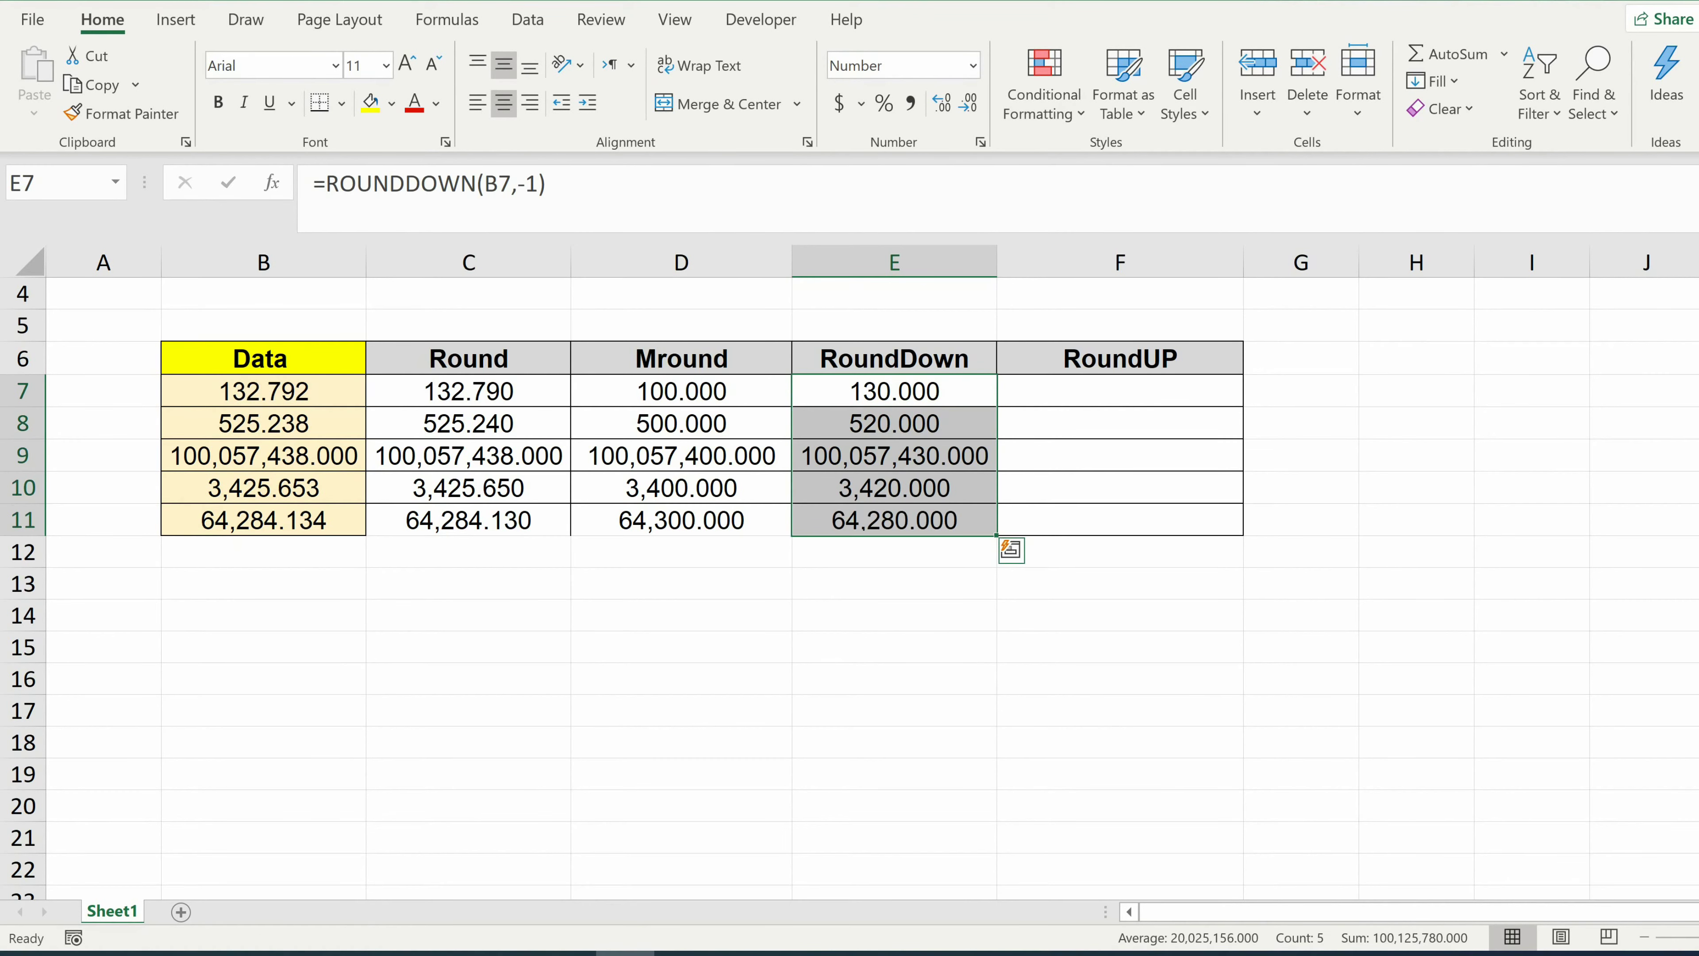
Step: Change E7 to =ROUNDDOWN(B7,-2) and refill E8:E11
left_click(537, 182)
key("BackSpace")
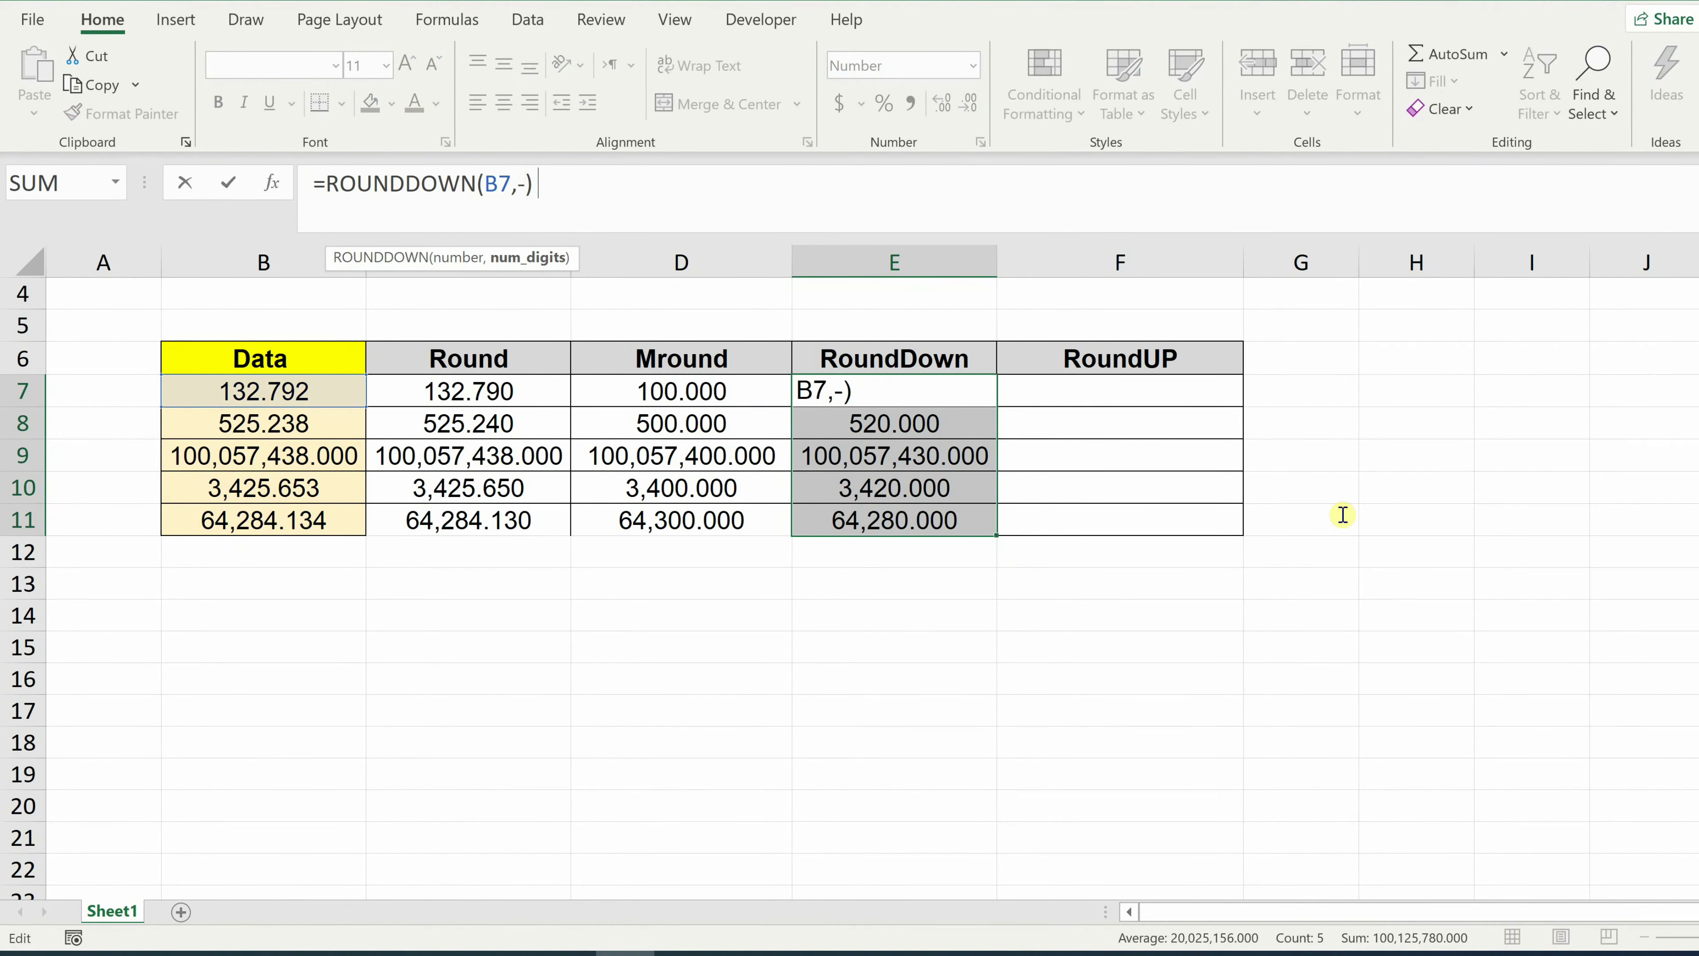
type("2")
key("Return")
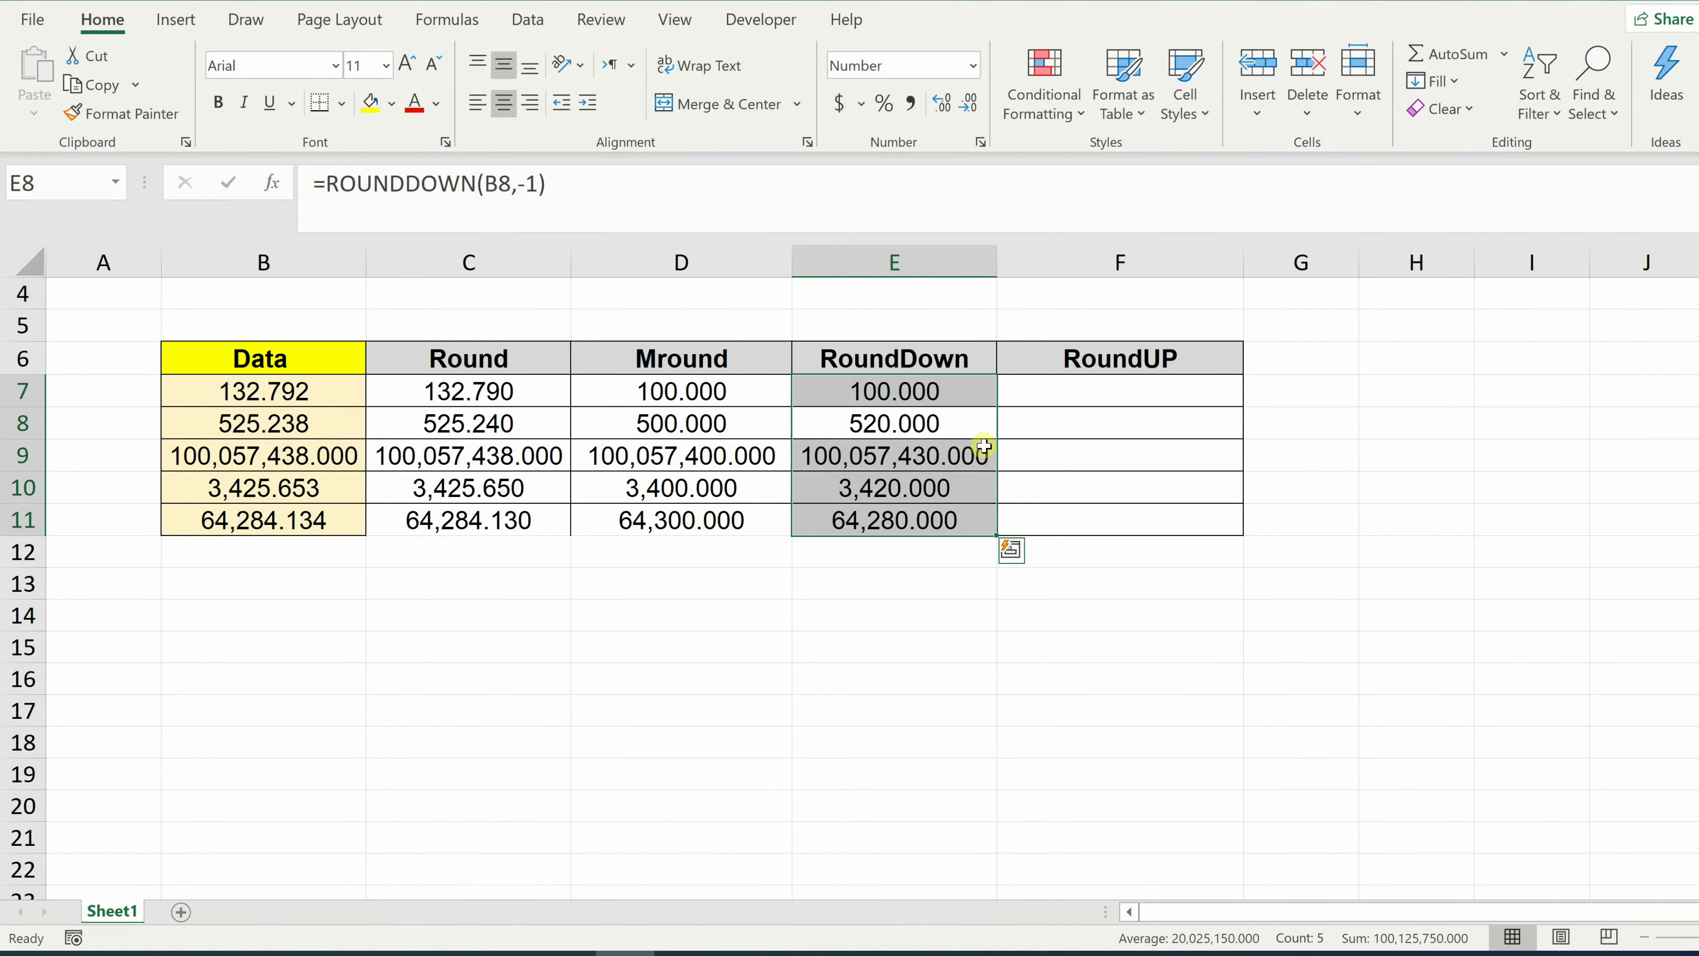
left_click(964, 393)
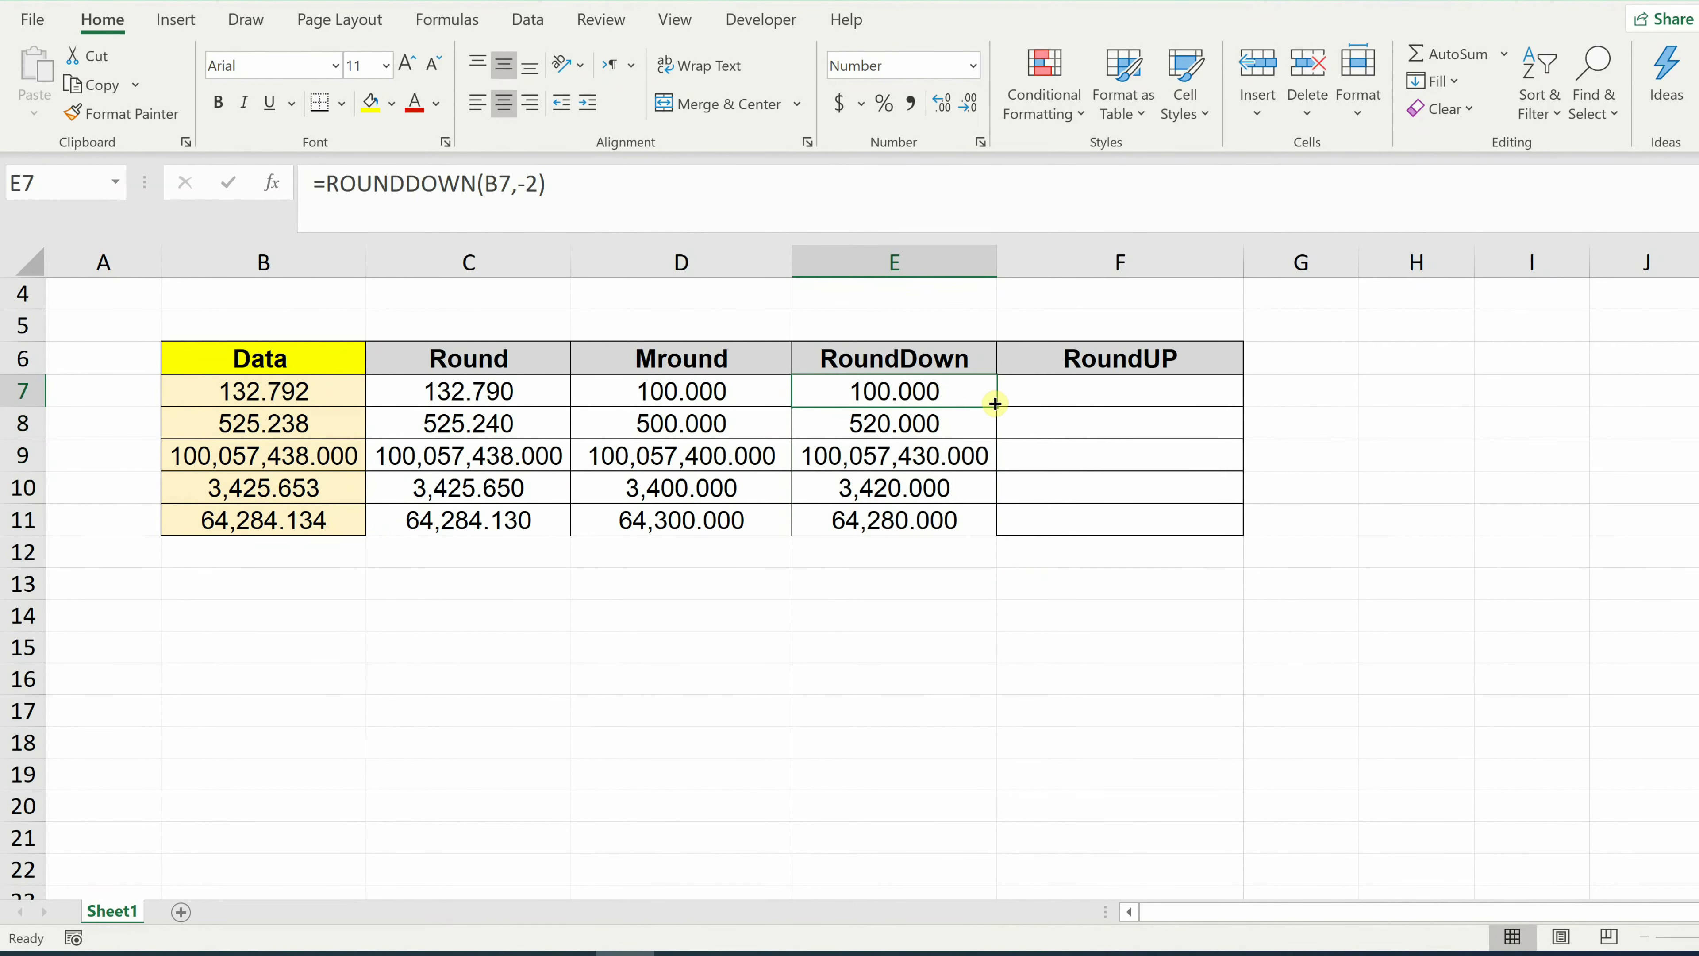
left_click_drag(995, 403, 995, 529)
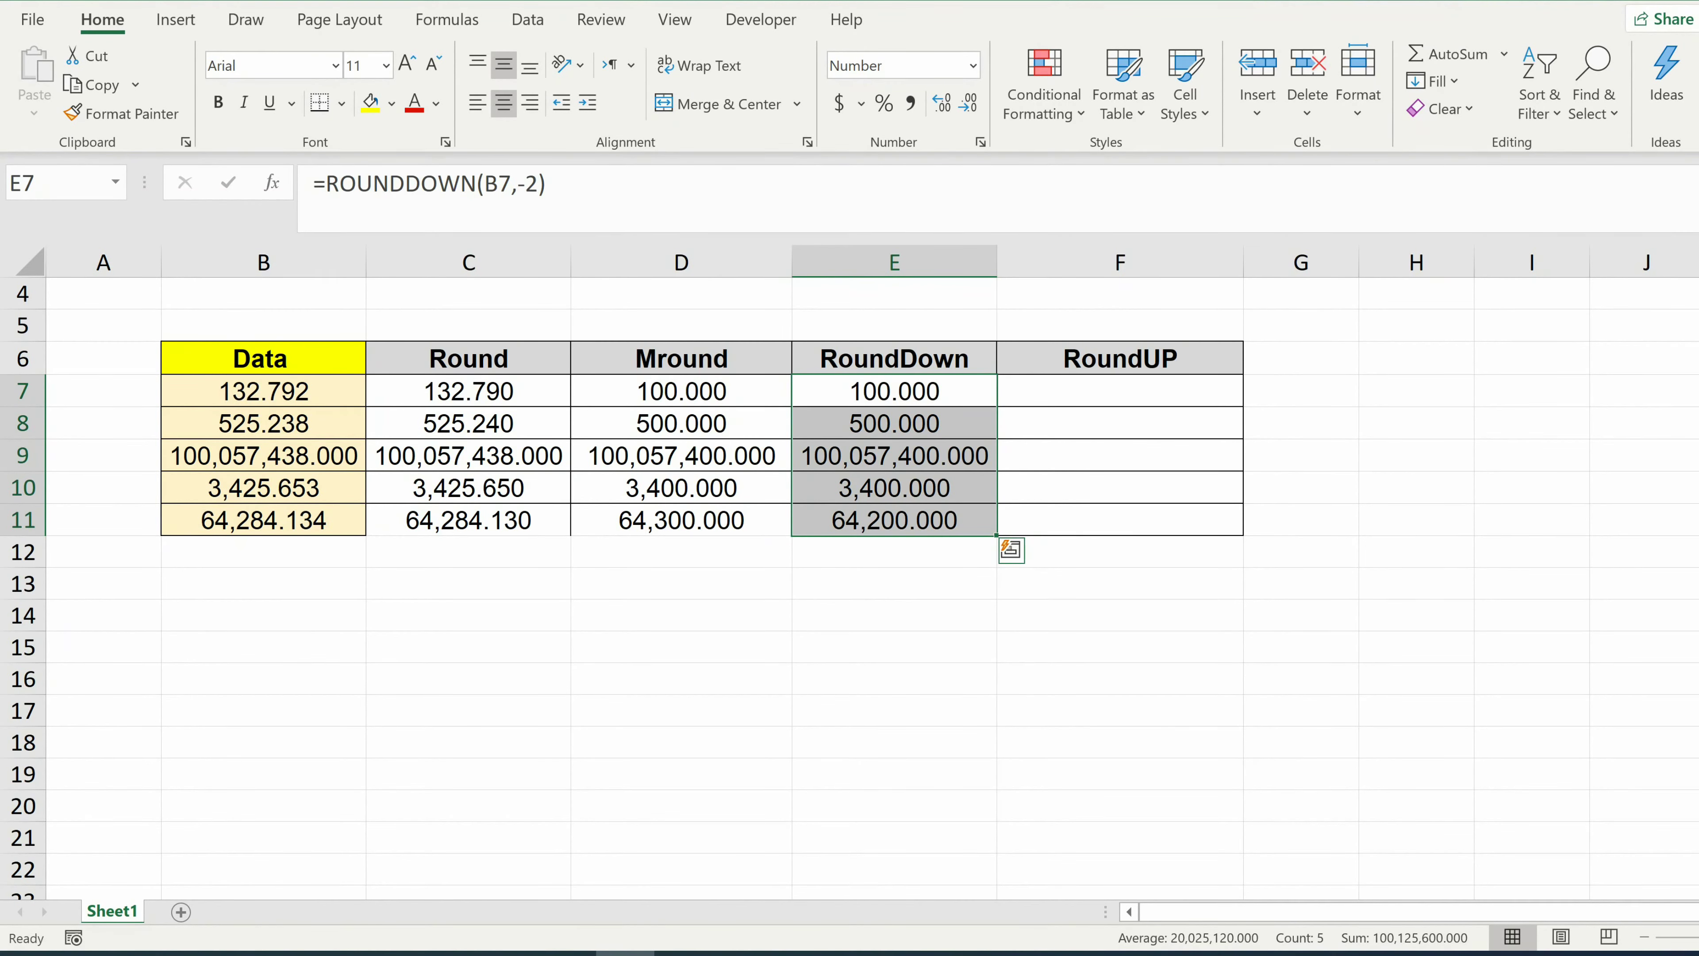
left_click(481, 393)
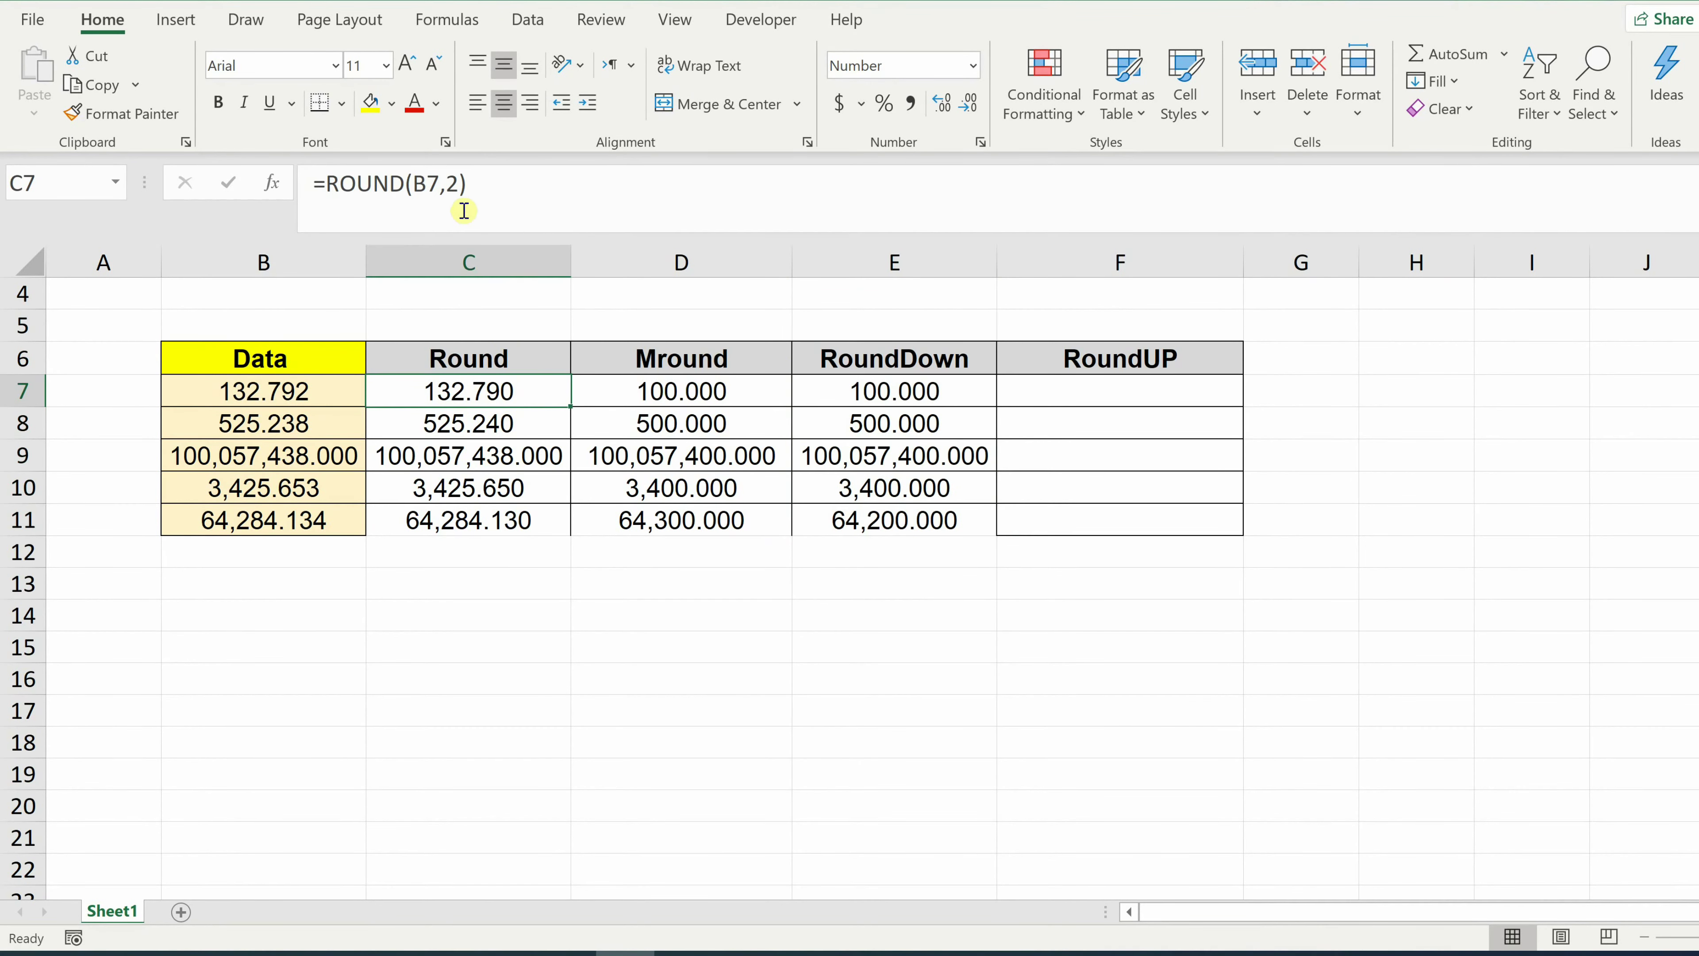
Step: Change C7 to =ROUND(B7,-2) and fill it down to C11, showing 100.000 to 64,300.000
left_click(450, 184)
type("-")
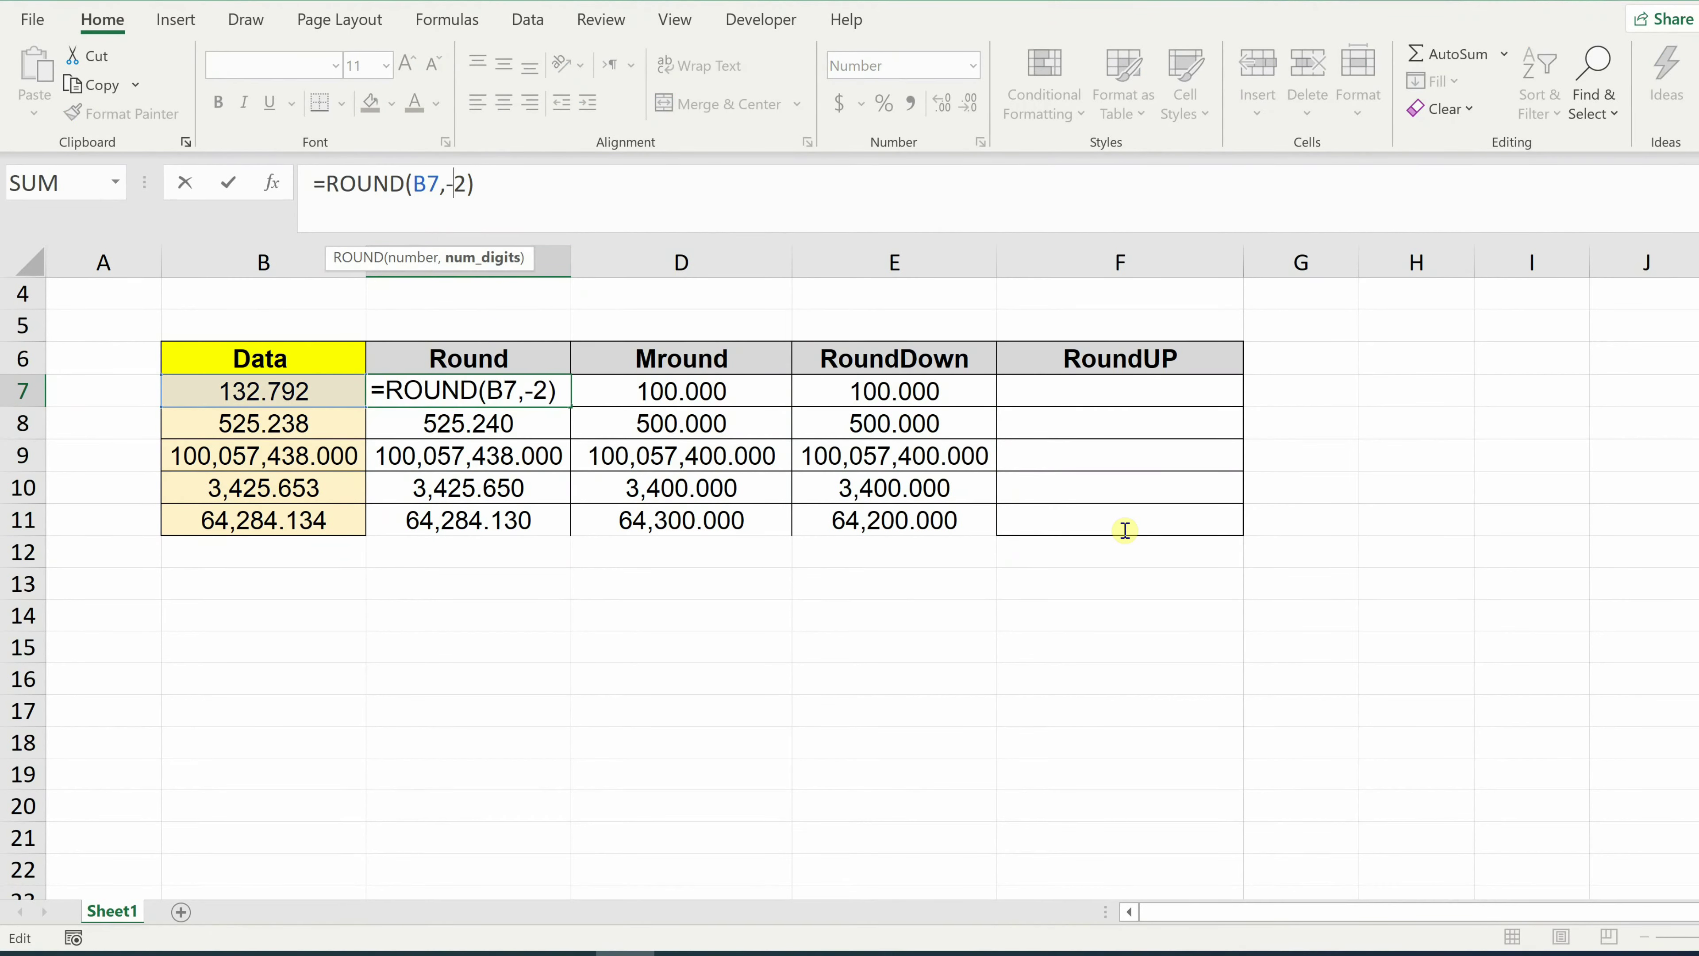
key("Return")
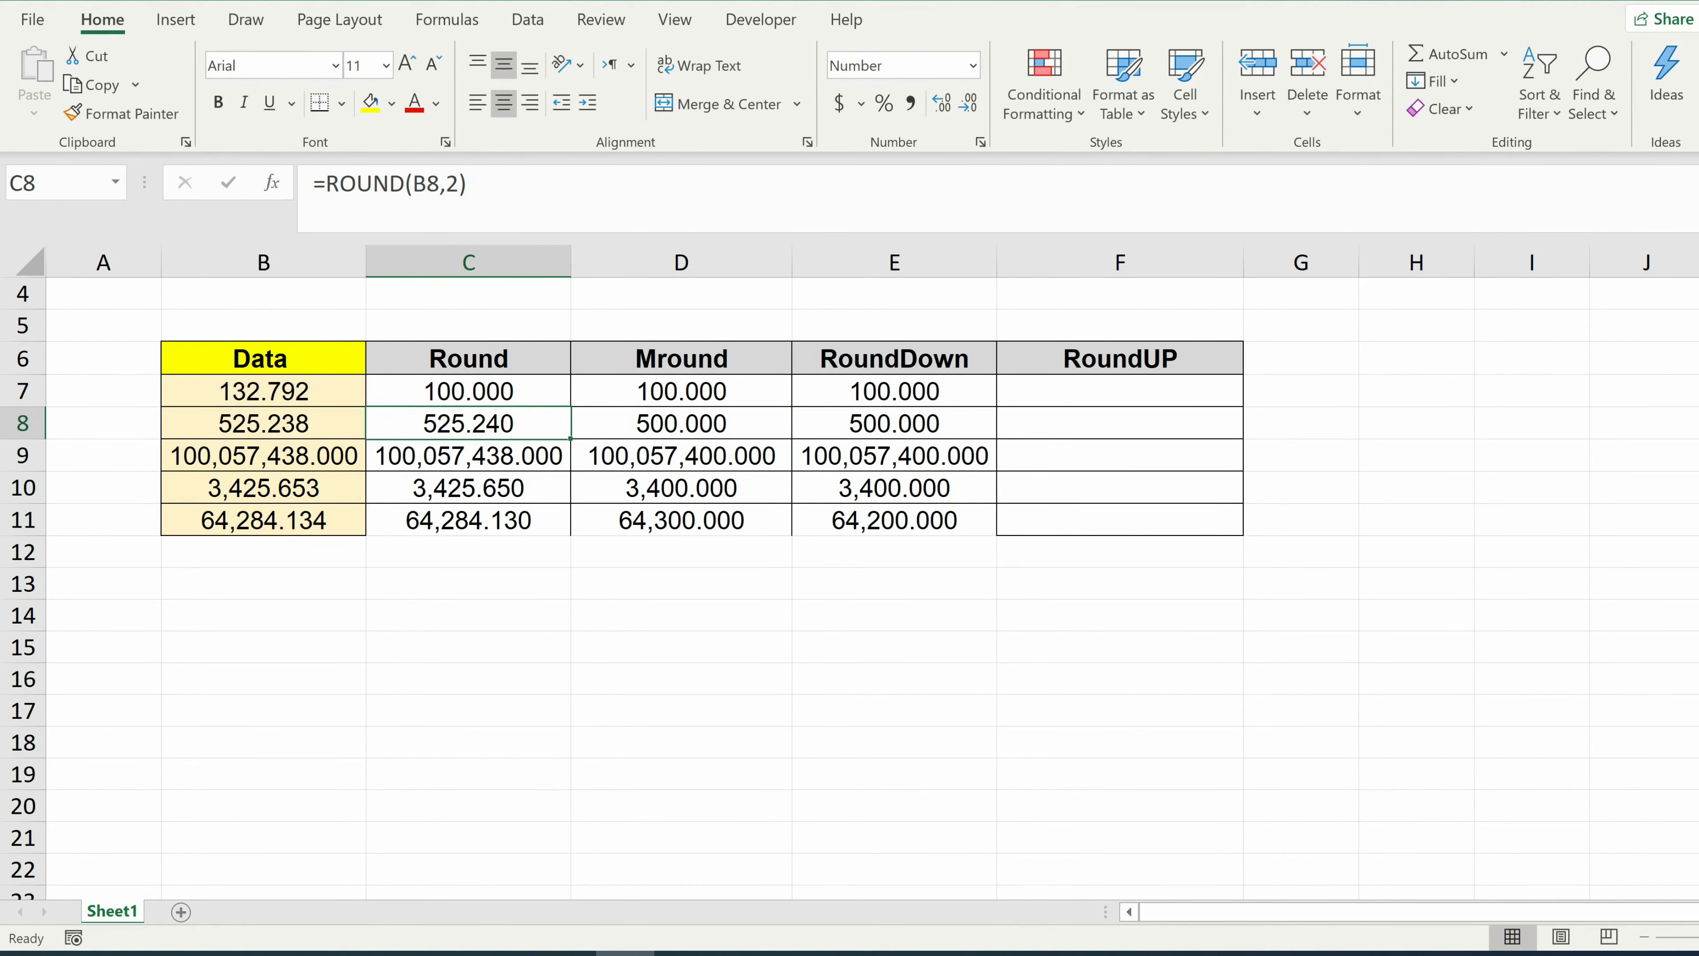
left_click(546, 398)
left_click_drag(571, 406, 476, 521)
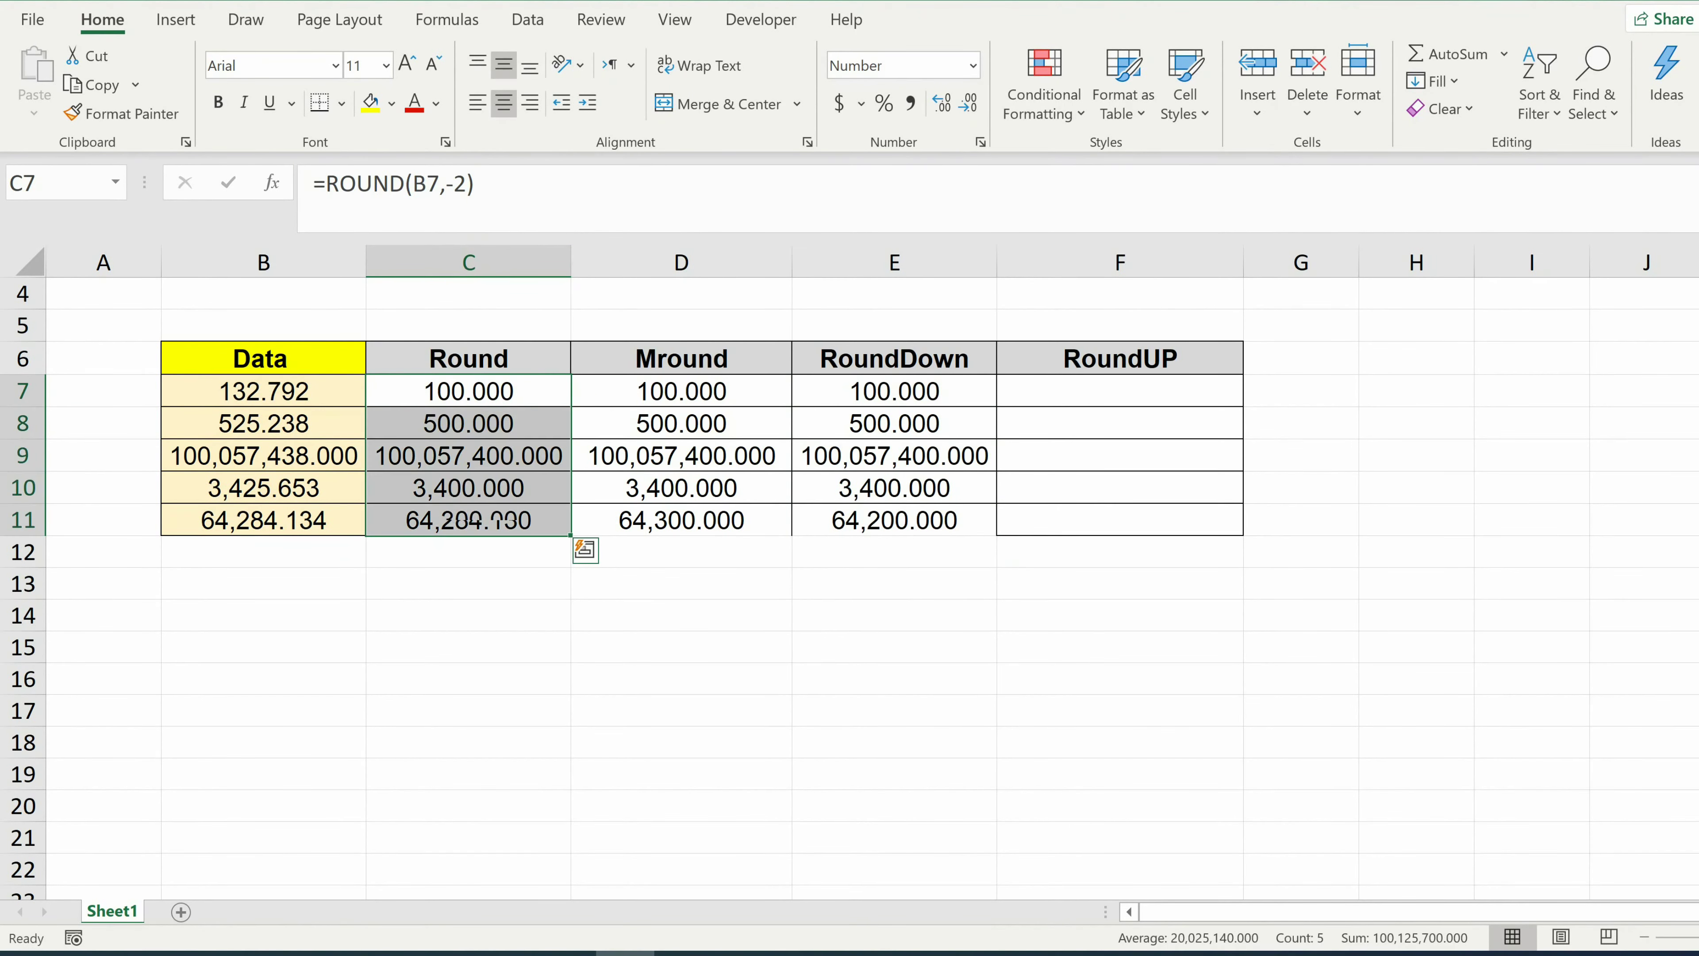
left_click(876, 392)
Step: Enter =ROUNDUP(B7,-2) in F7 and fill it down through F11
left_click(1035, 395)
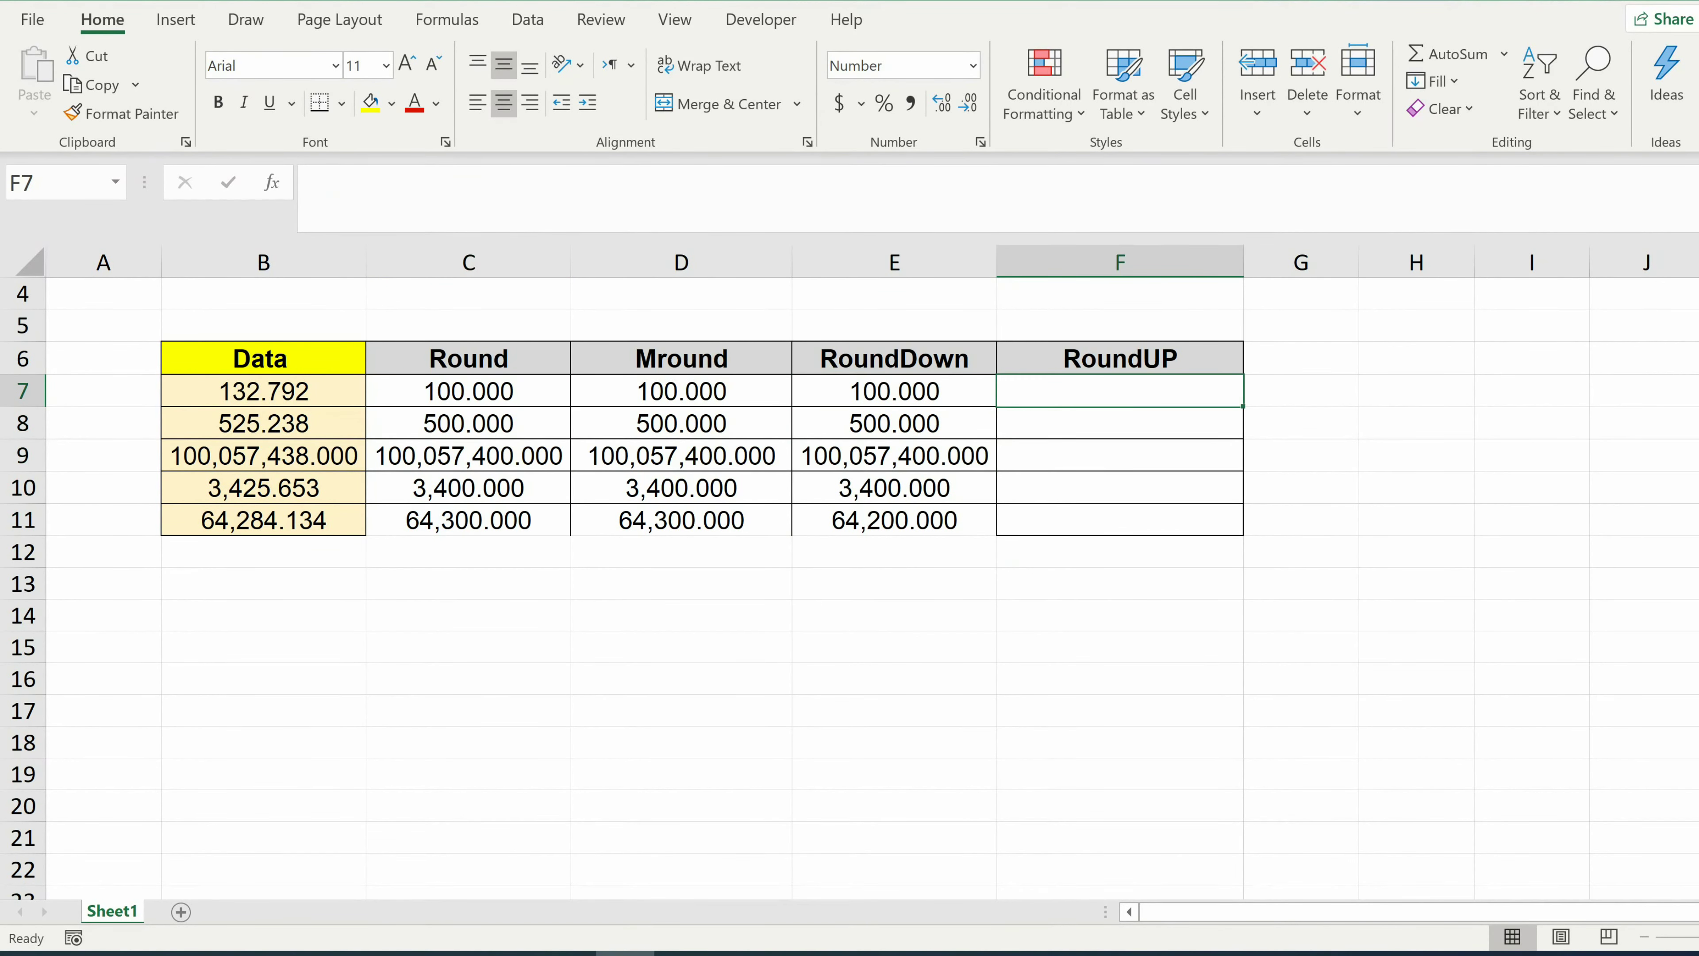
type("=")
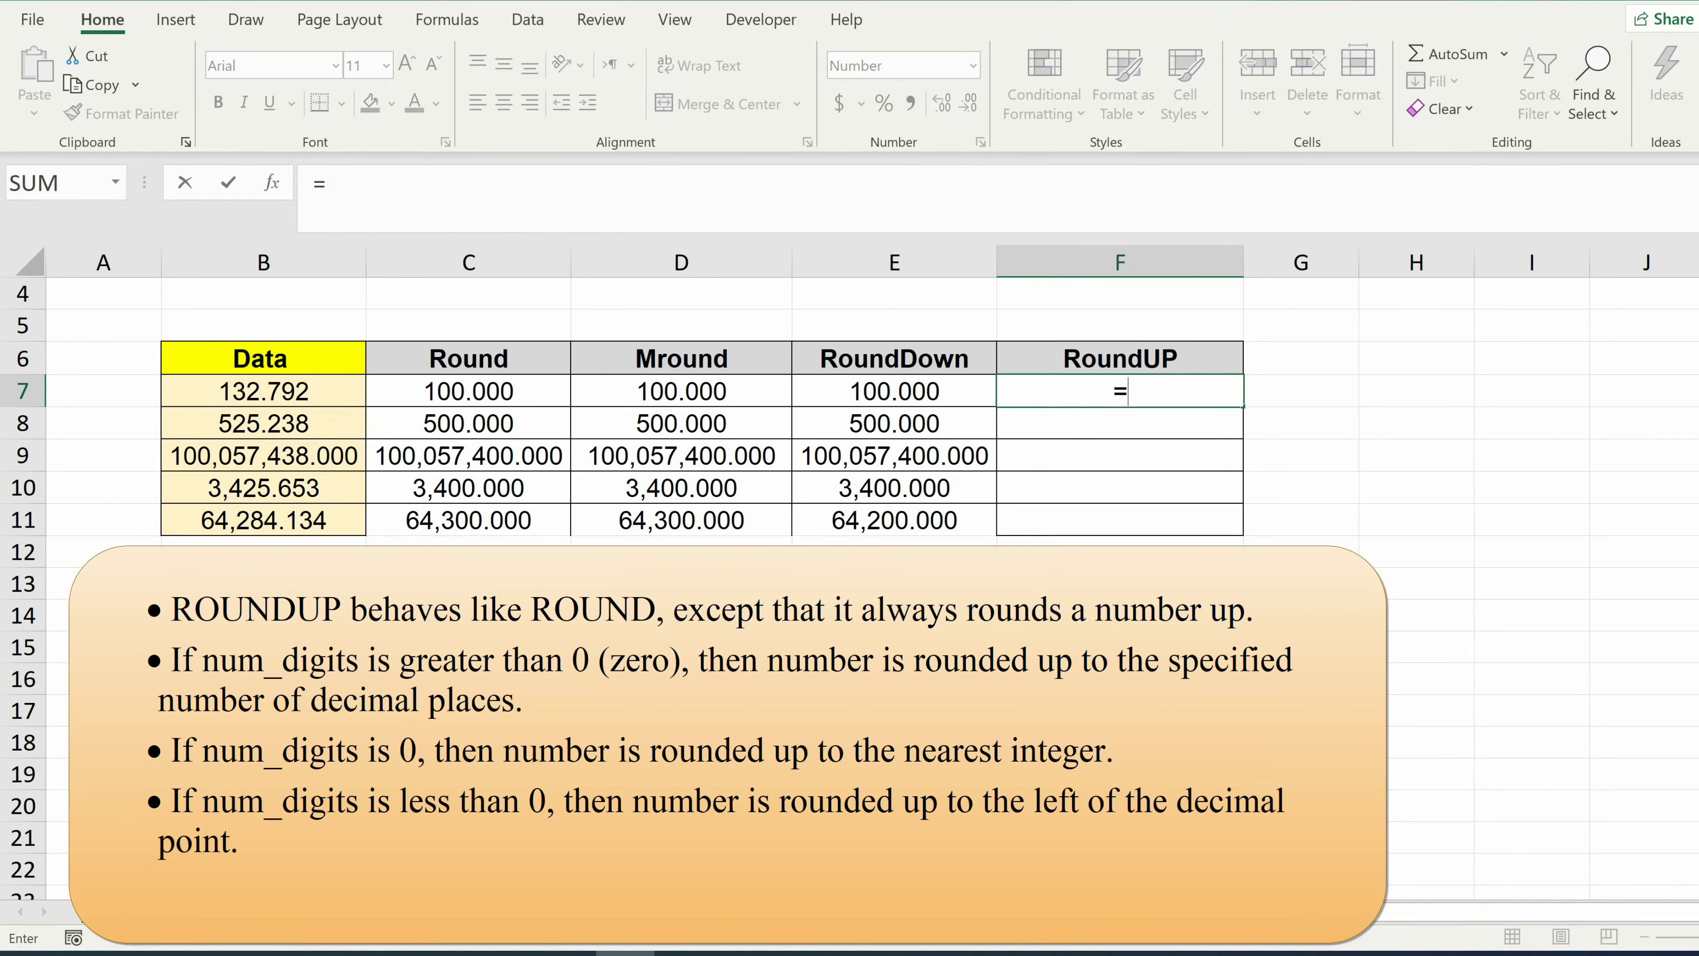
type("roundup")
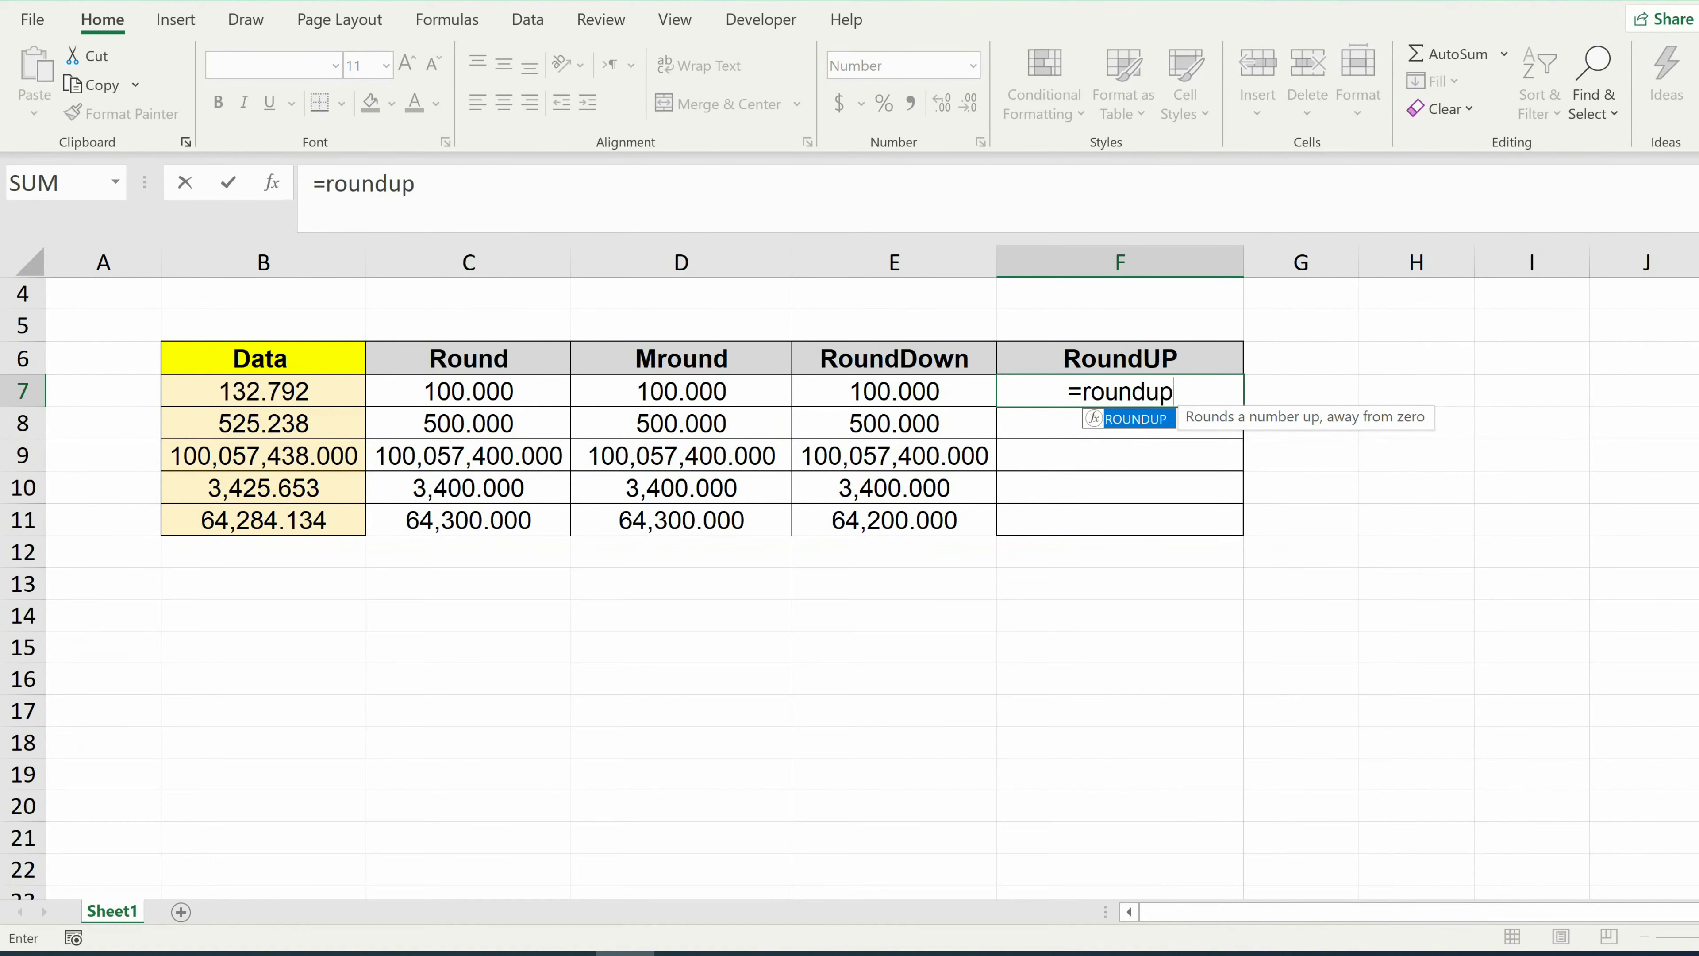
double_click(1099, 423)
left_click(354, 391)
type(",")
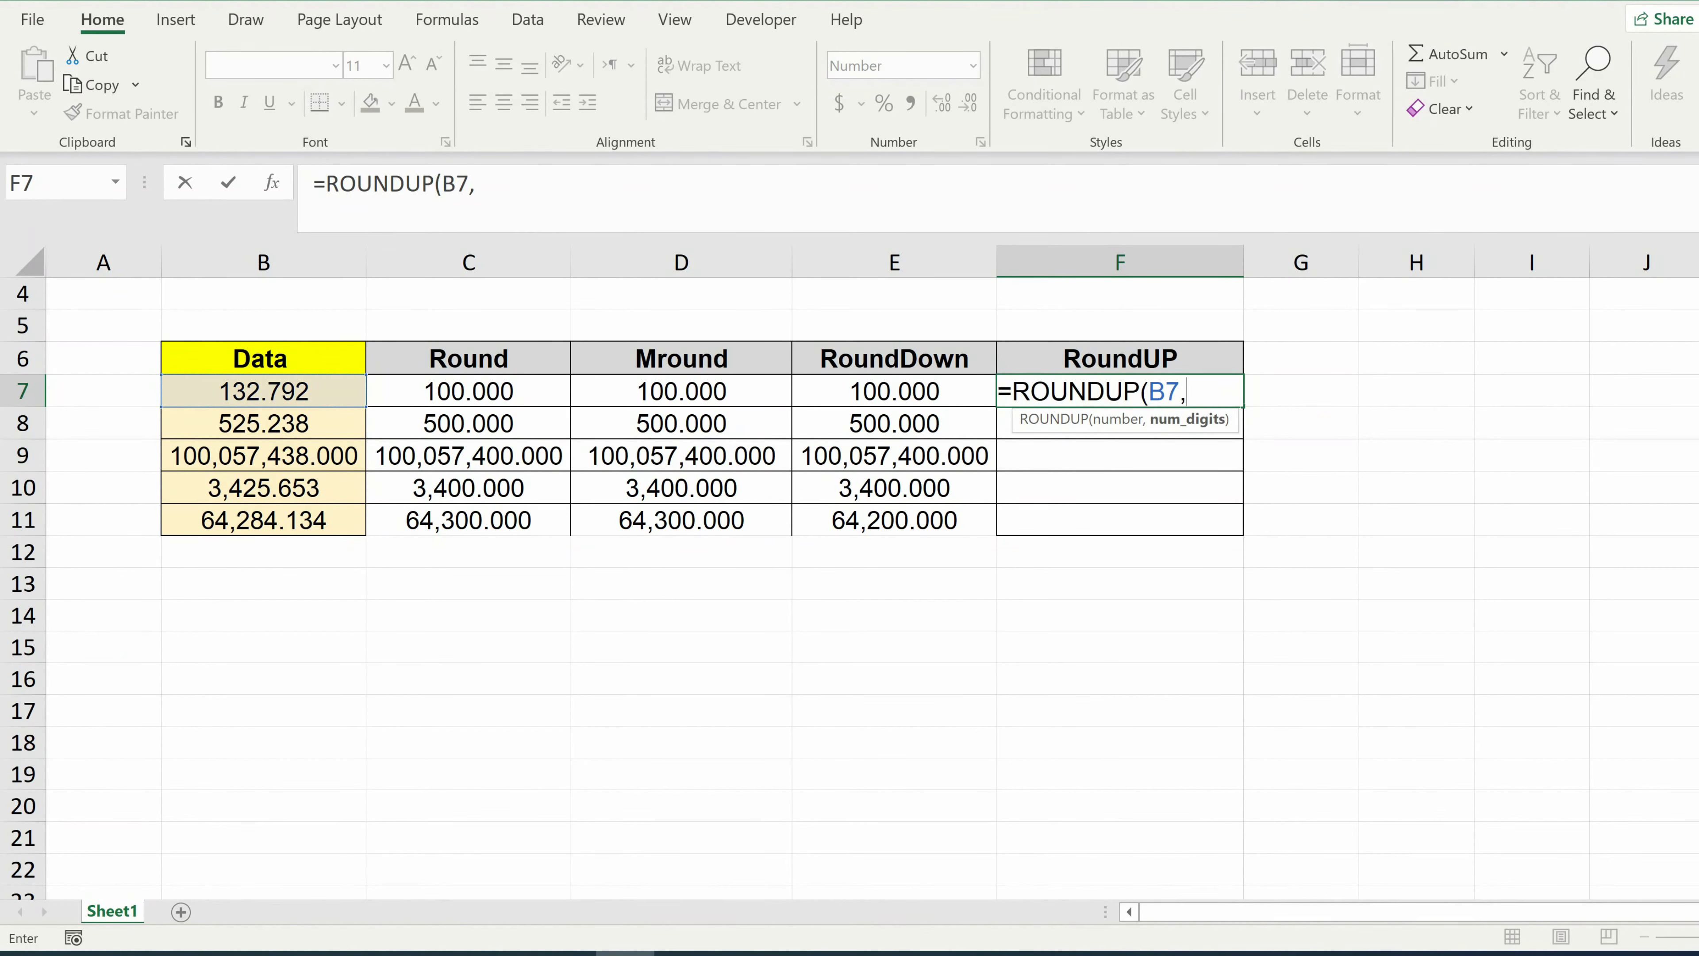
type("-2")
key("Return")
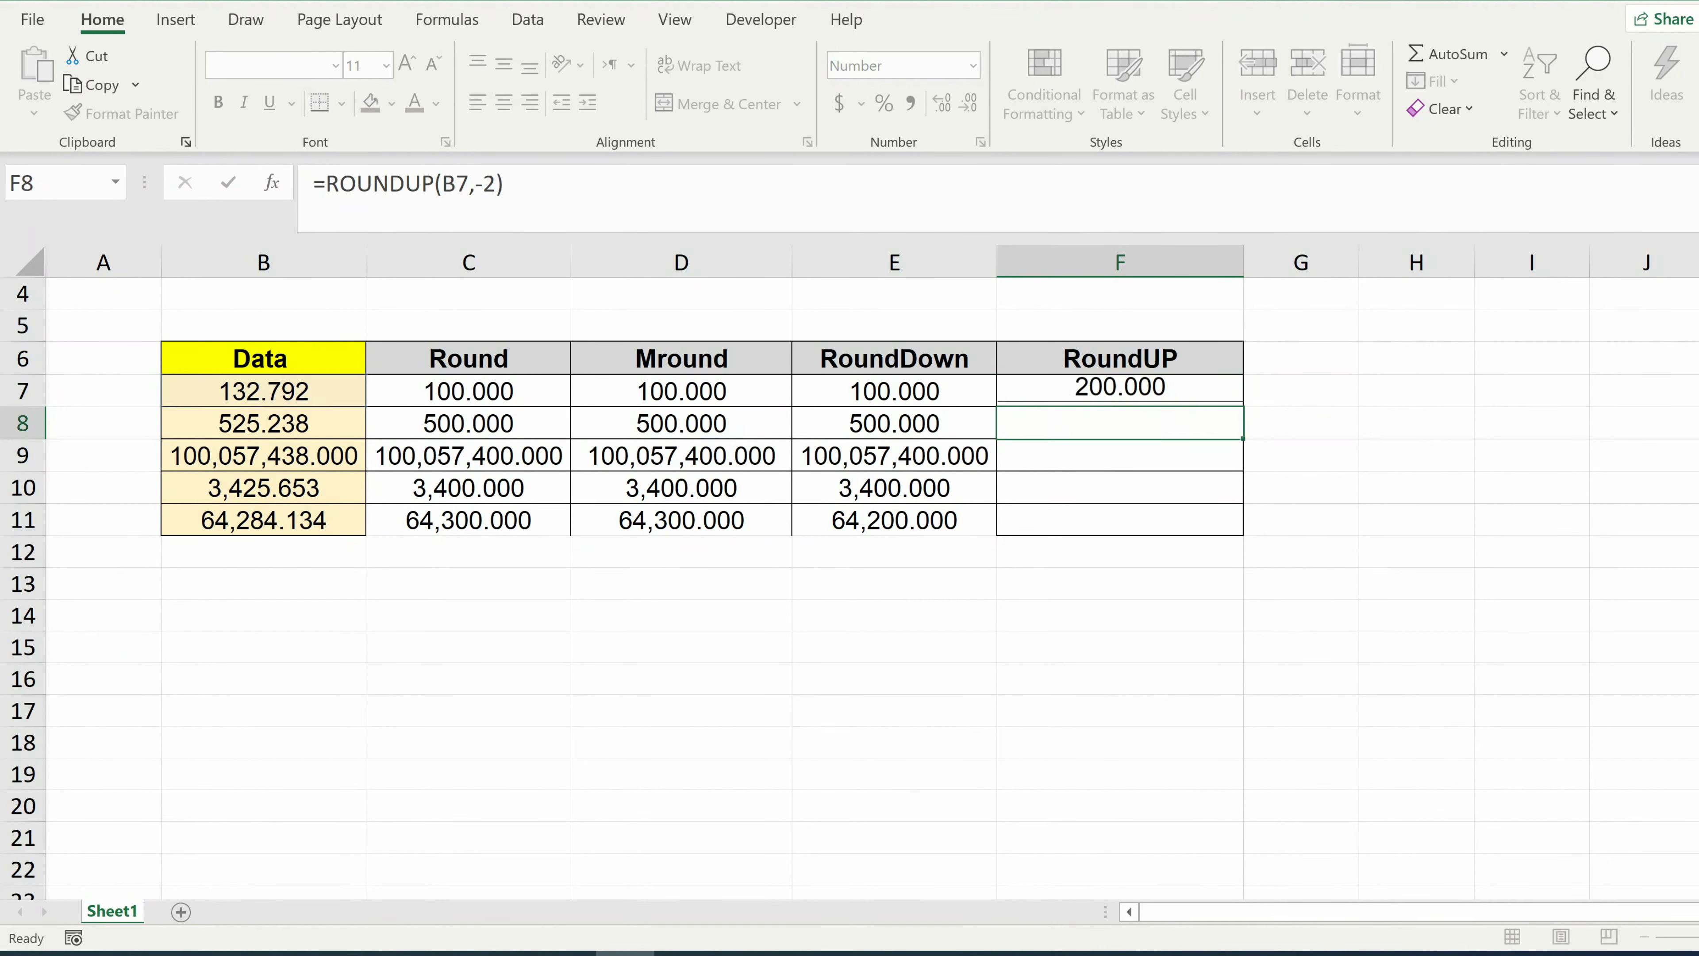
left_click(894, 391)
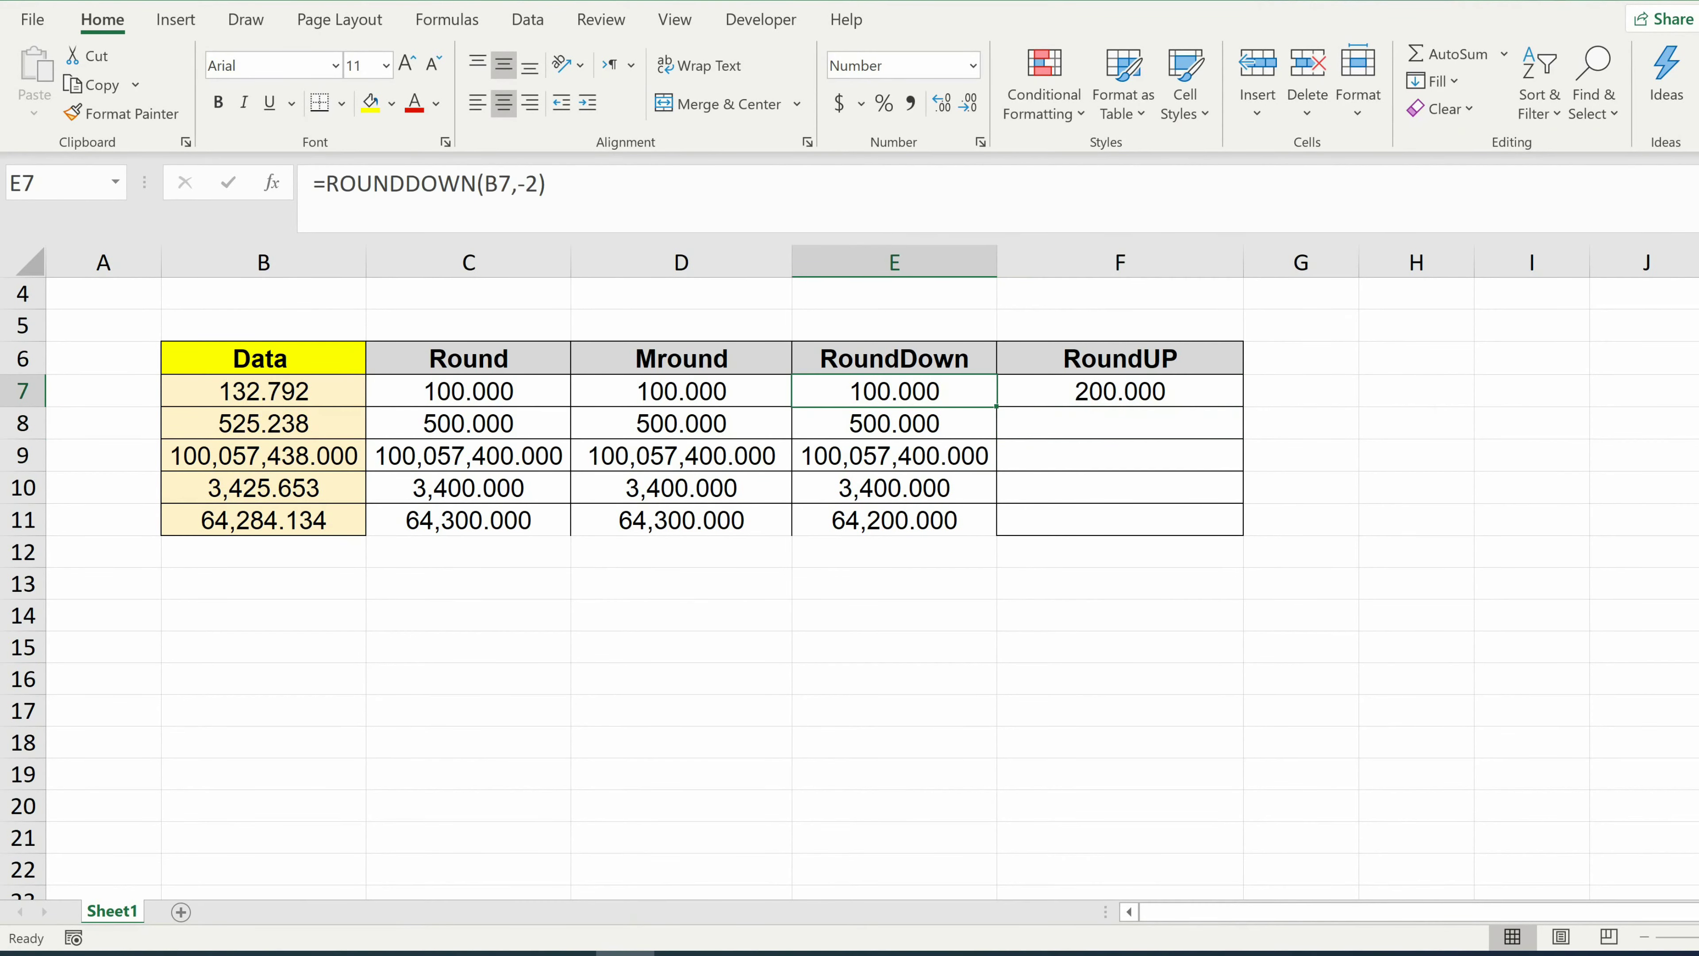
left_click(1084, 402)
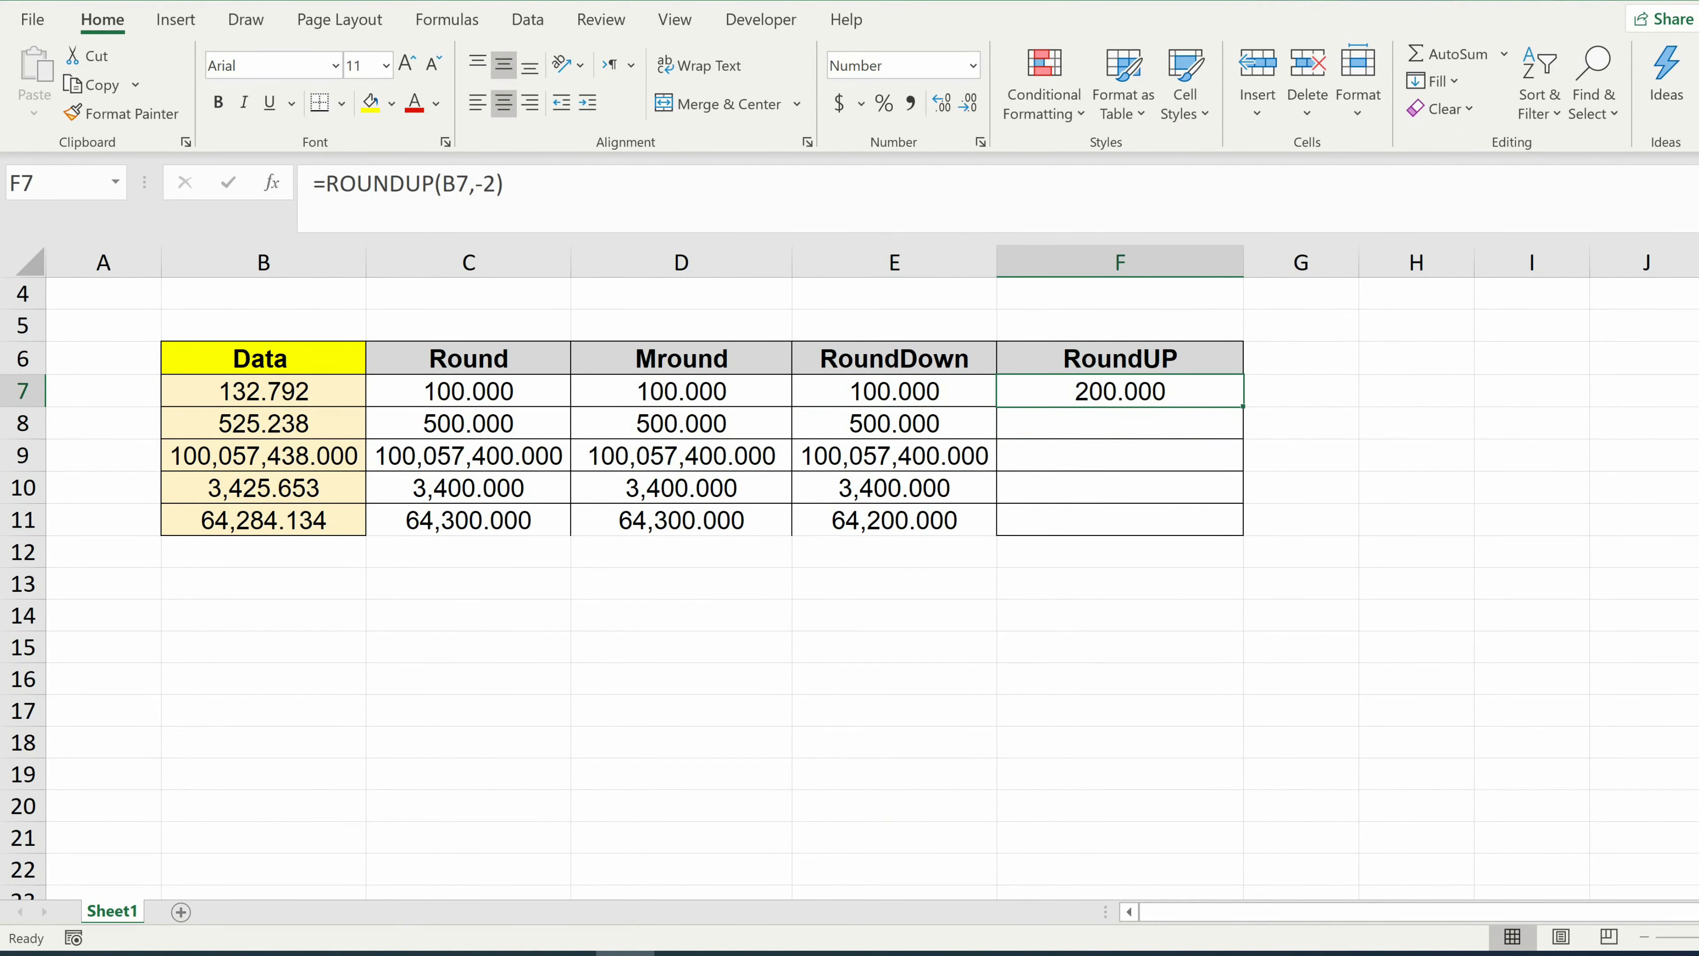
double_click(1245, 407)
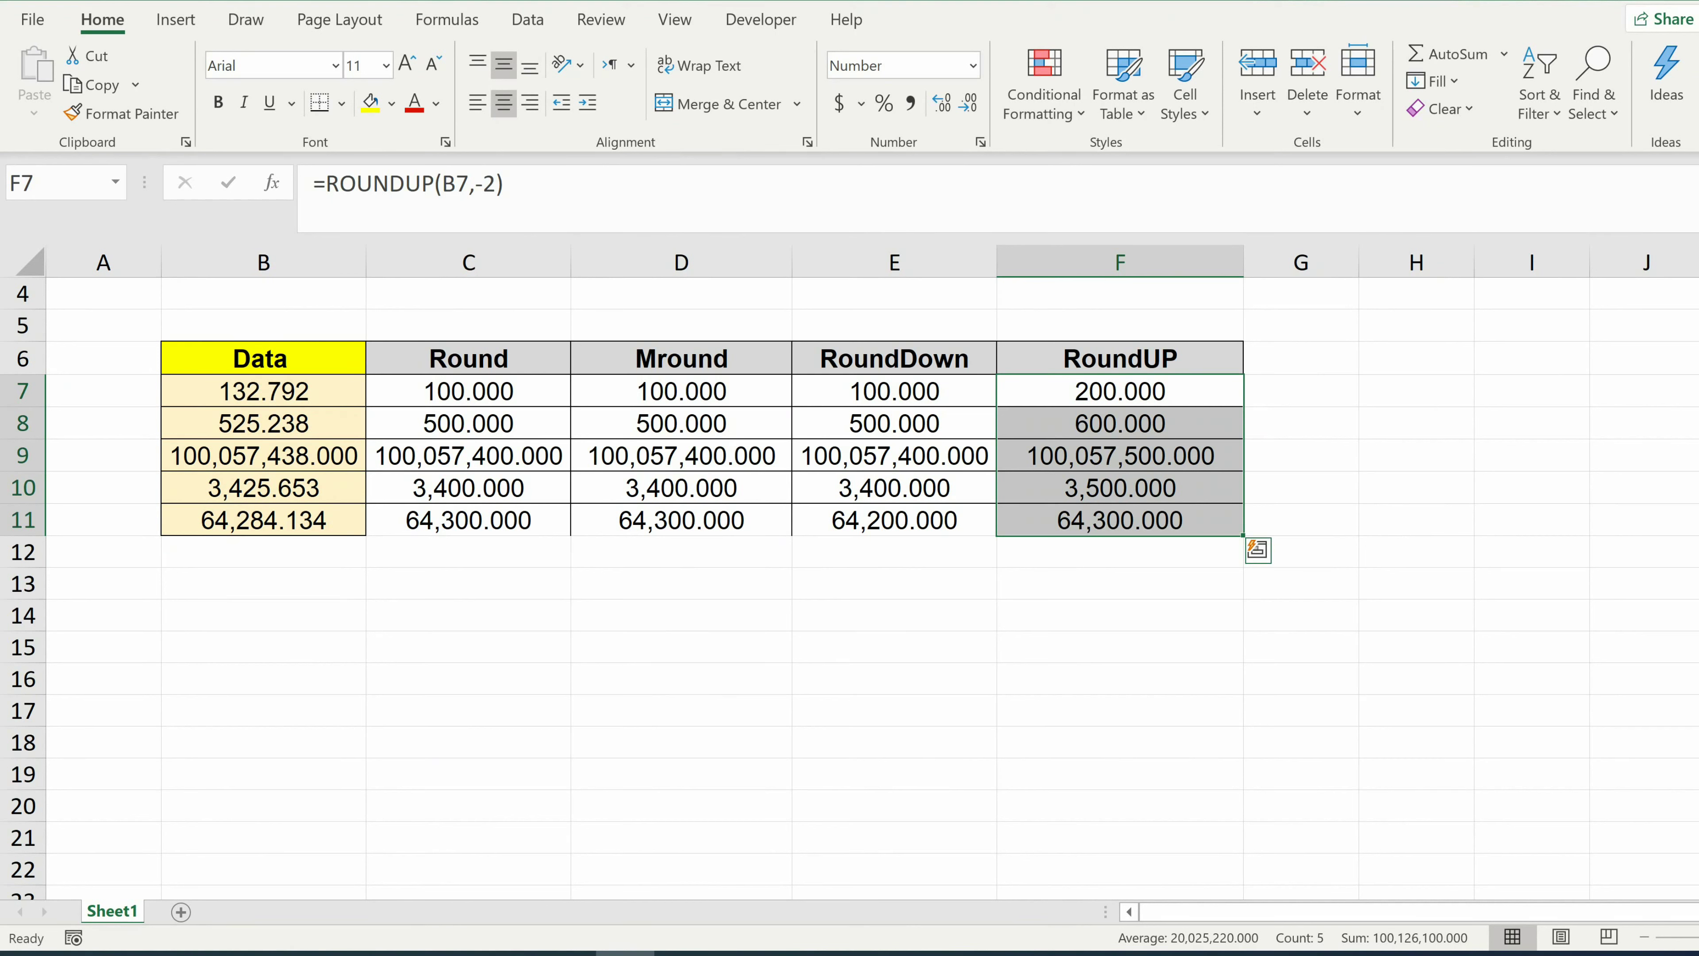
Step: Change F7 to =ROUNDUP(B7,2) so it shows 132.800
left_click(1120, 391)
left_click(482, 192)
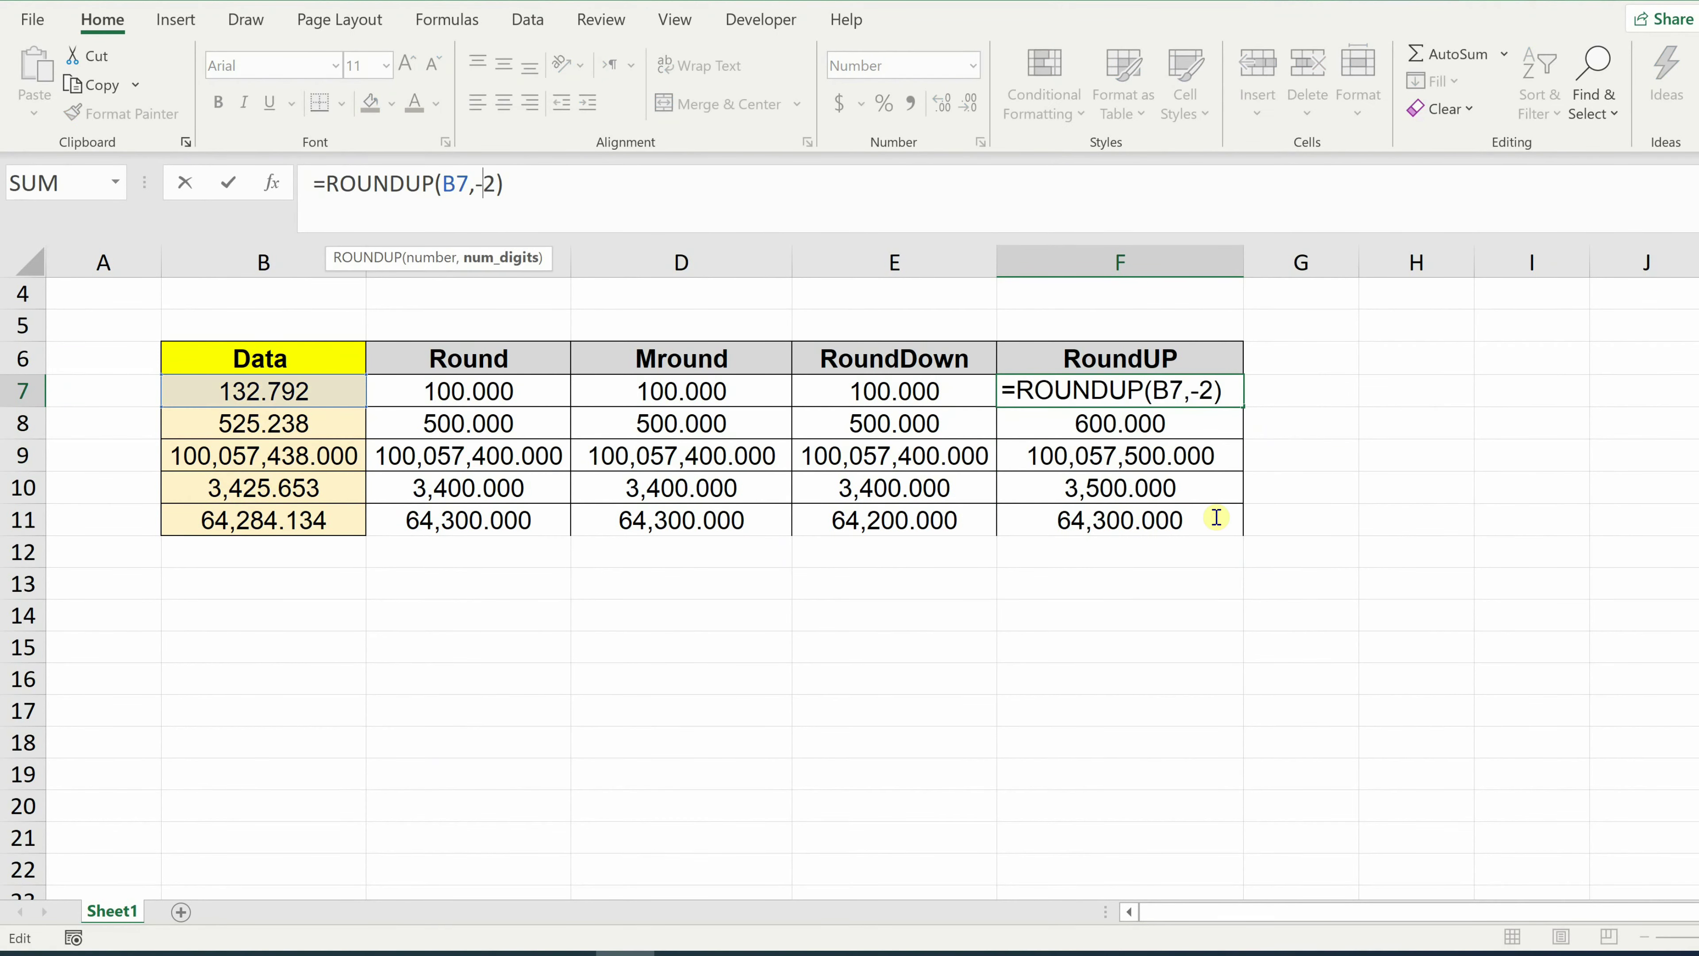
key("BackSpace")
key("Return")
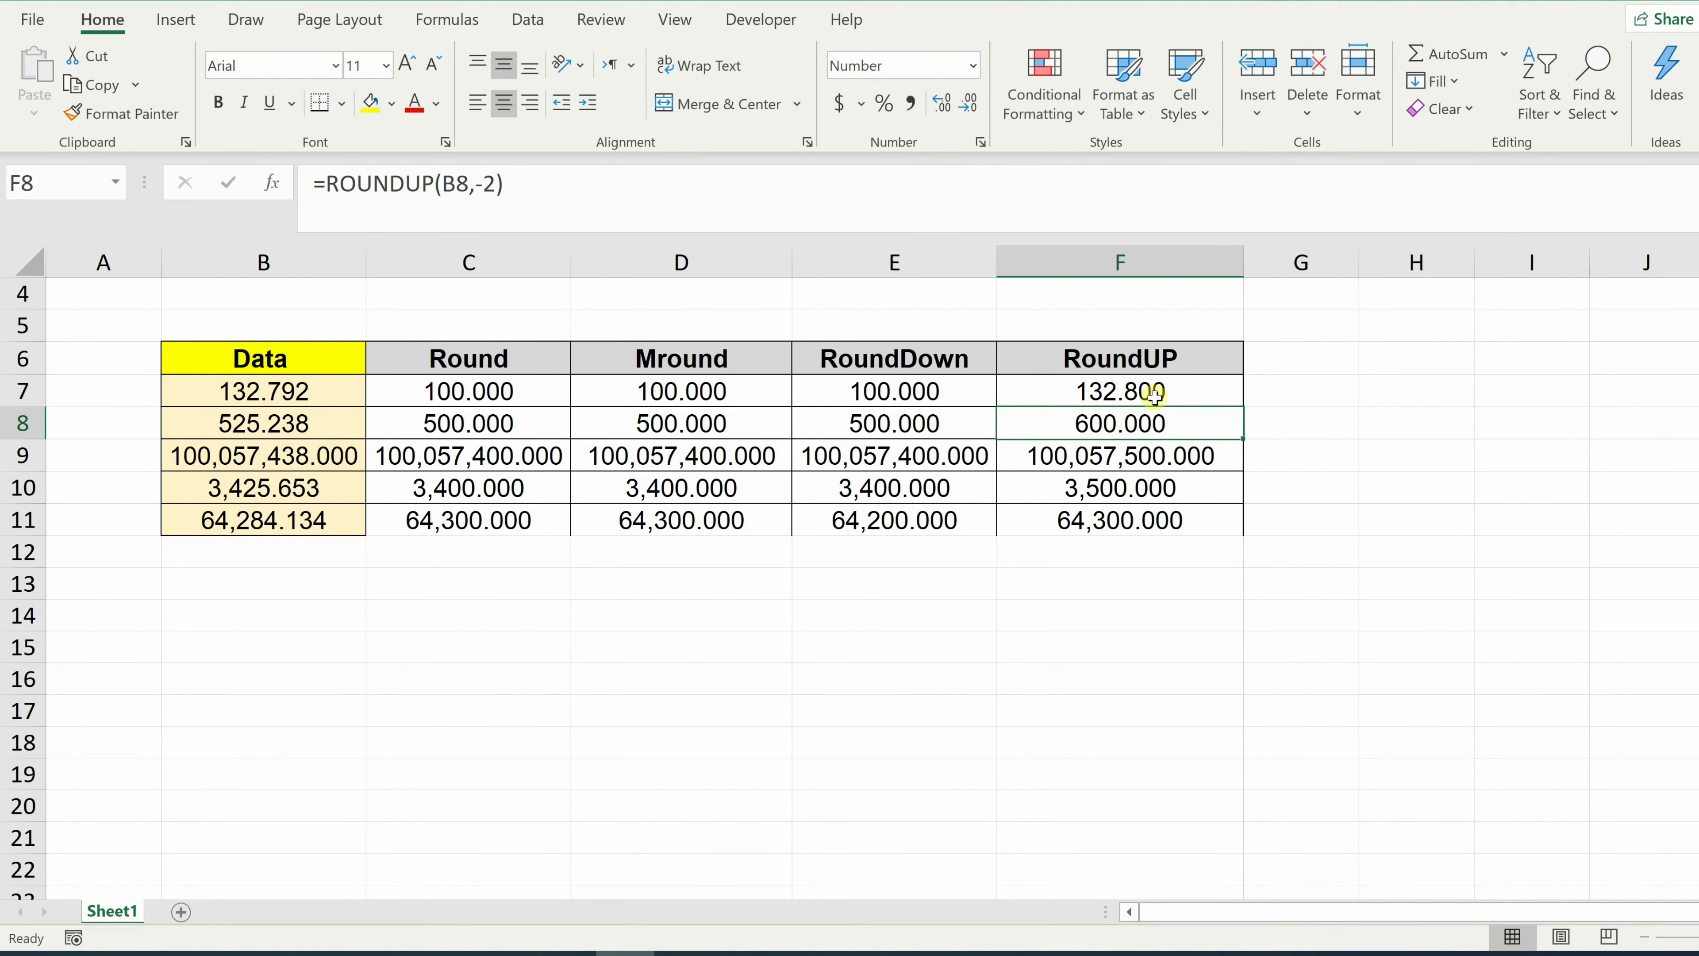
Step: Fill F7's two-decimal ROUNDUP down, then set E7 to =ROUNDDOWN(B7,2) and fill it down
left_click(1164, 395)
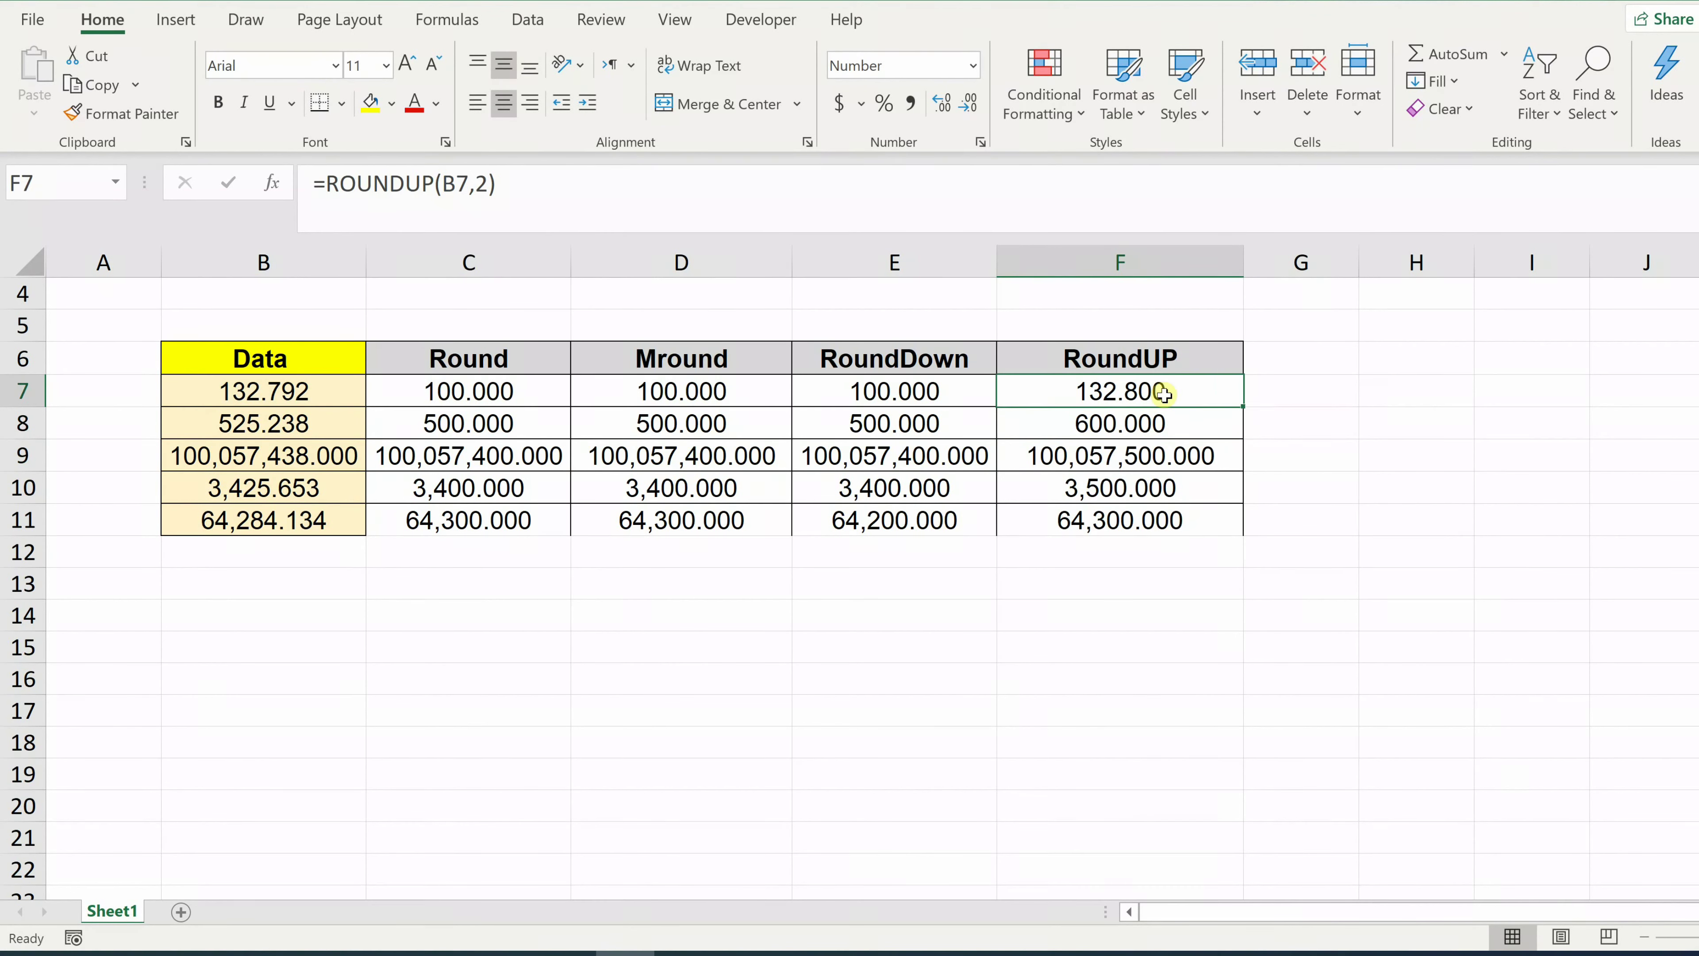
double_click(1243, 406)
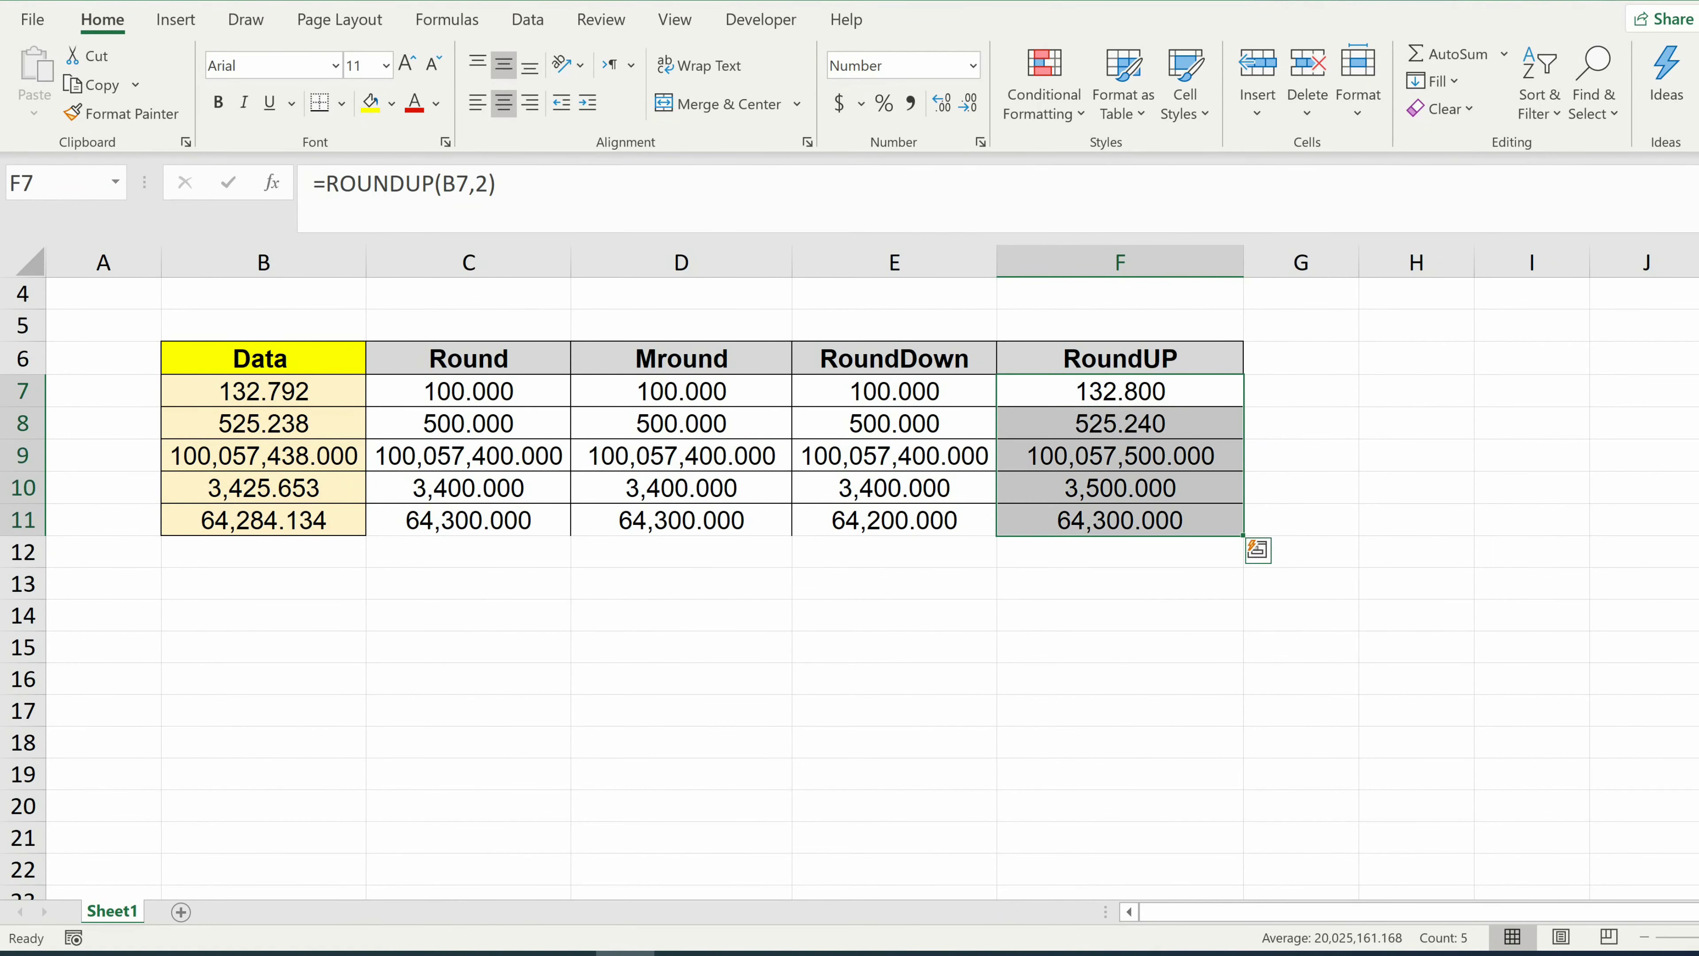
left_click(916, 392)
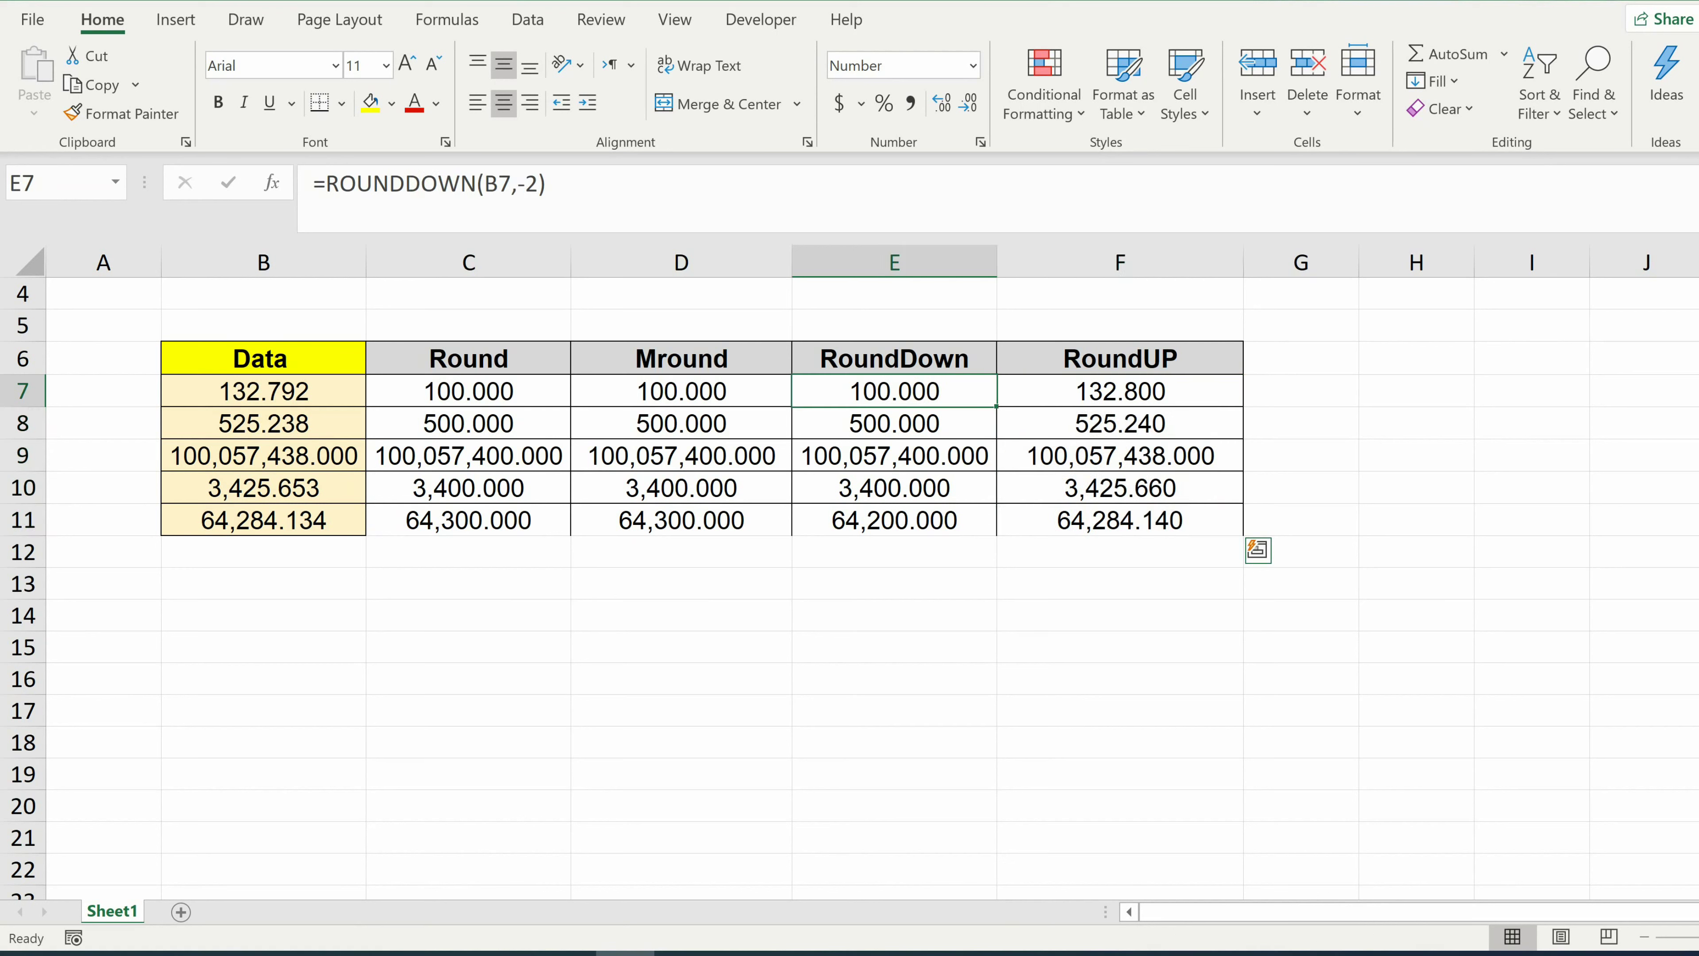
left_click(526, 184)
key("BackSpace")
key("Return")
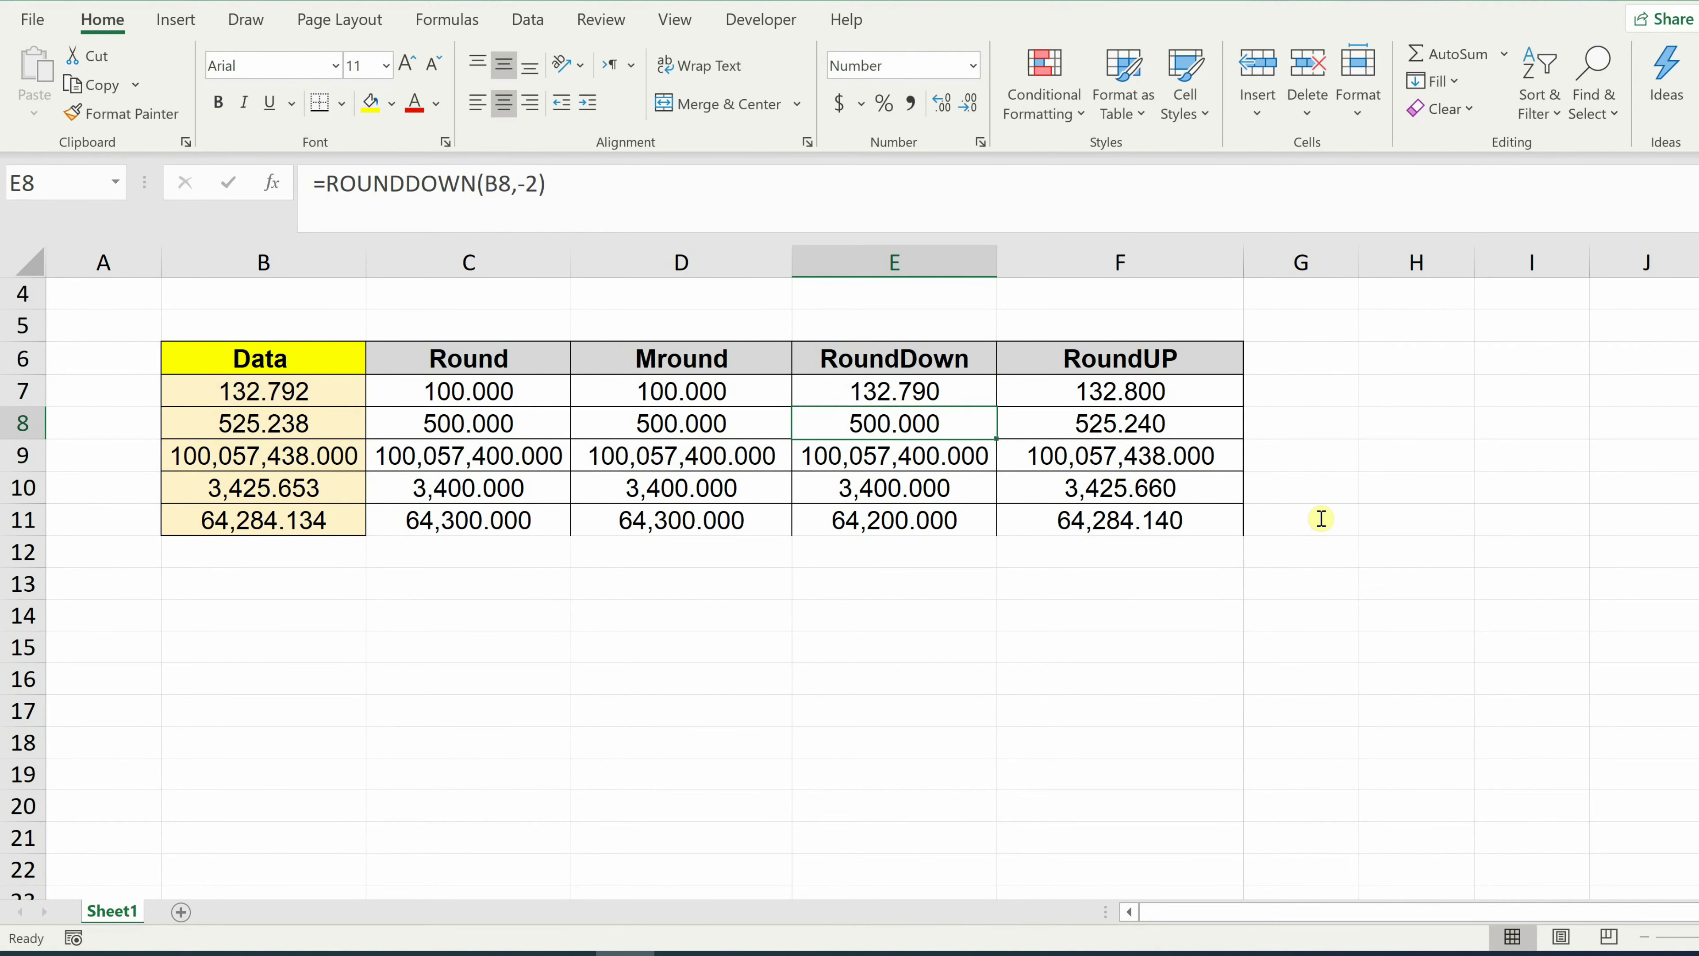
key("Up")
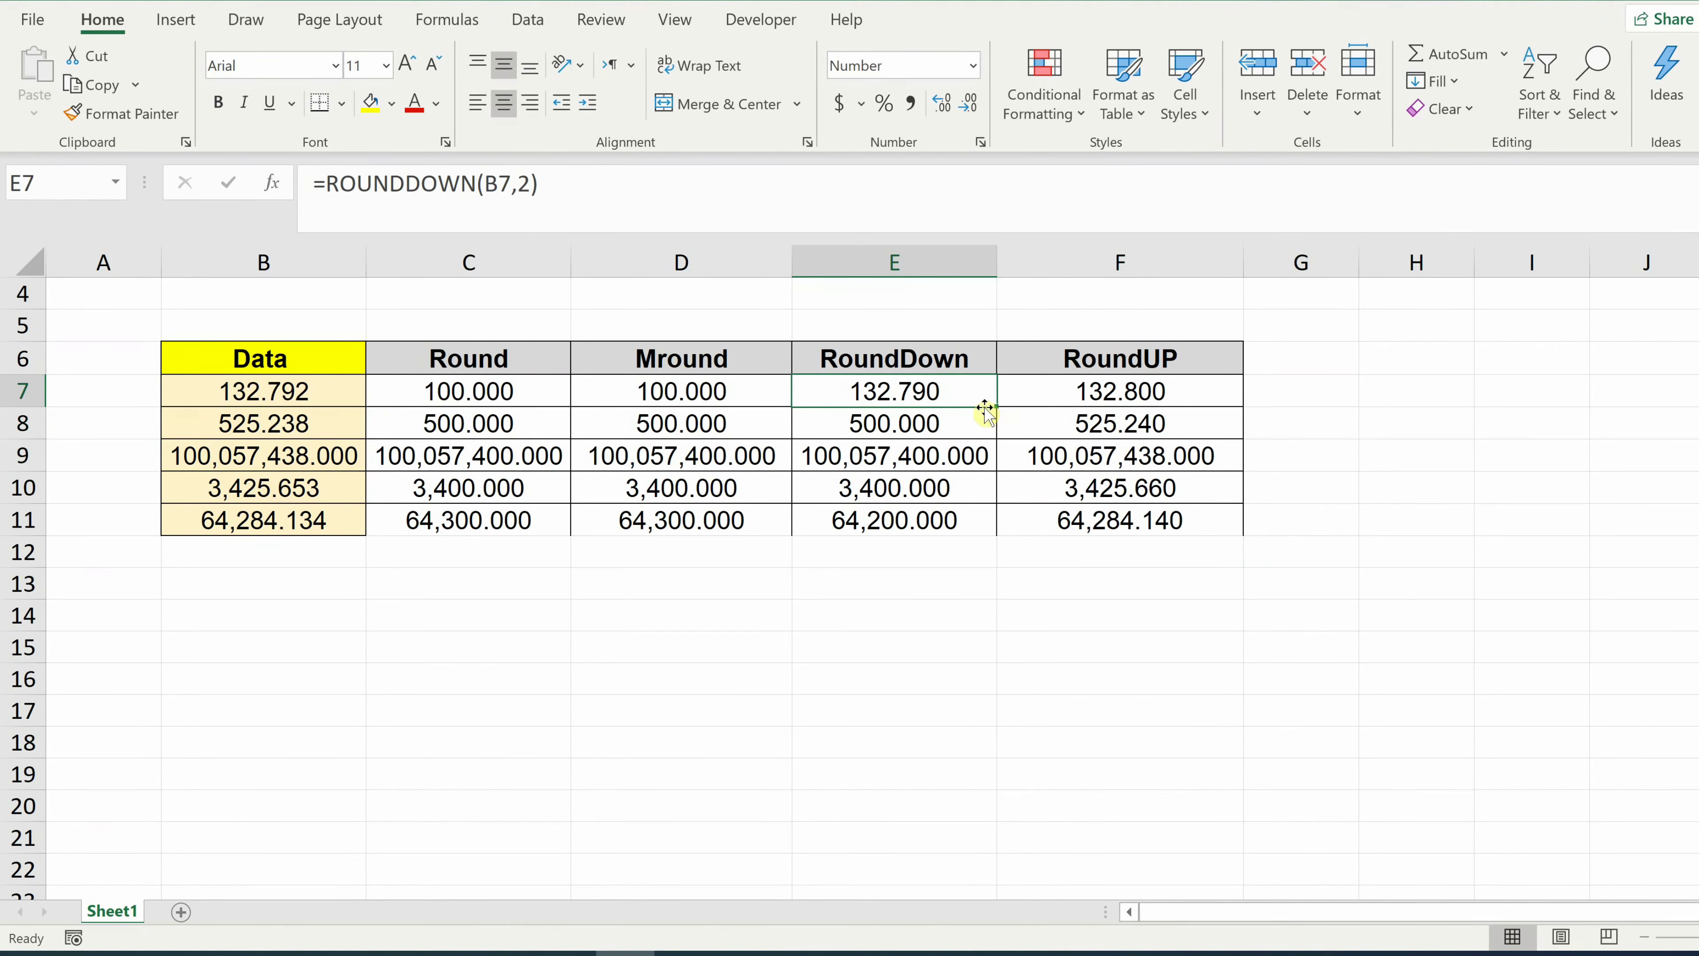
double_click(996, 406)
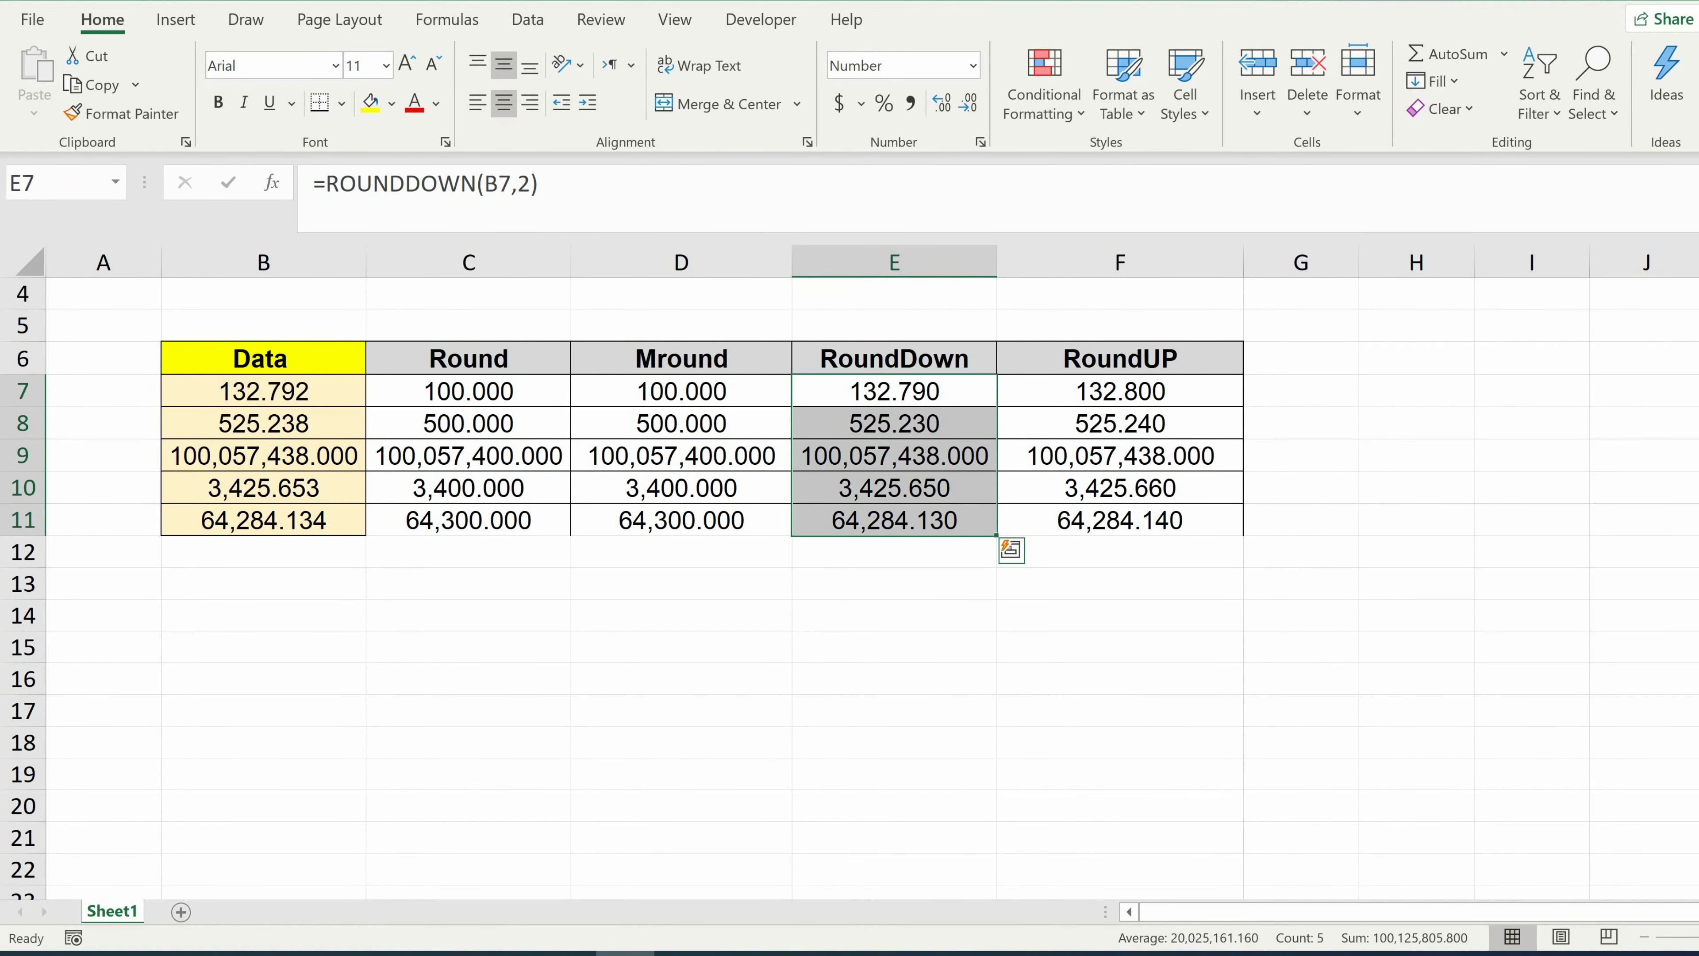